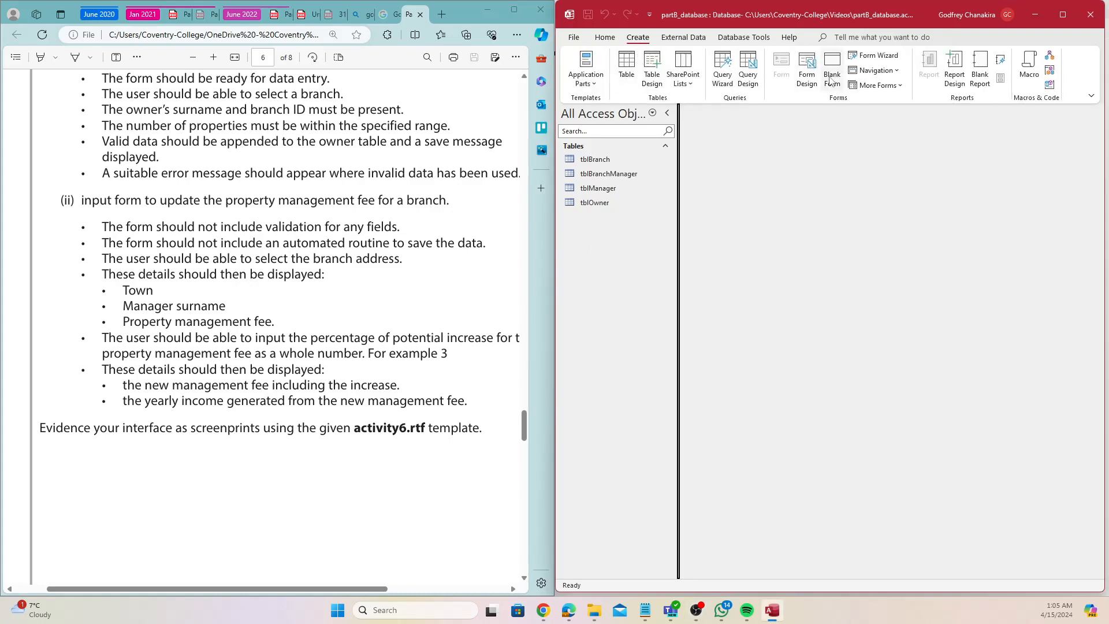
Step: Create a blank form and save it as FORM-Activity-6B
left_click(832, 70)
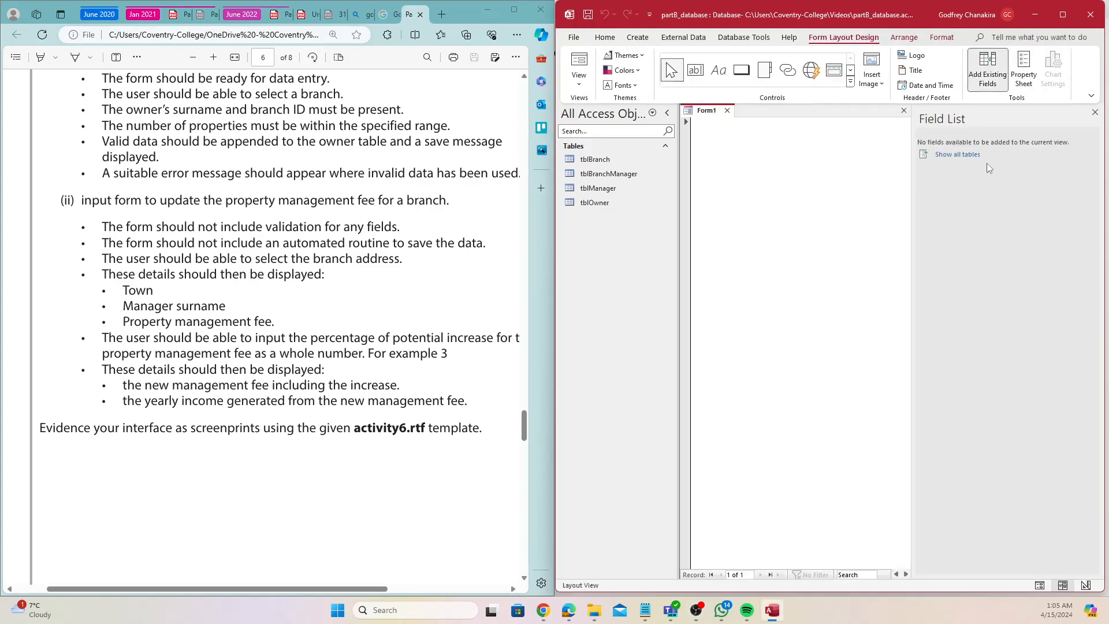
left_click_drag(913, 198, 944, 198)
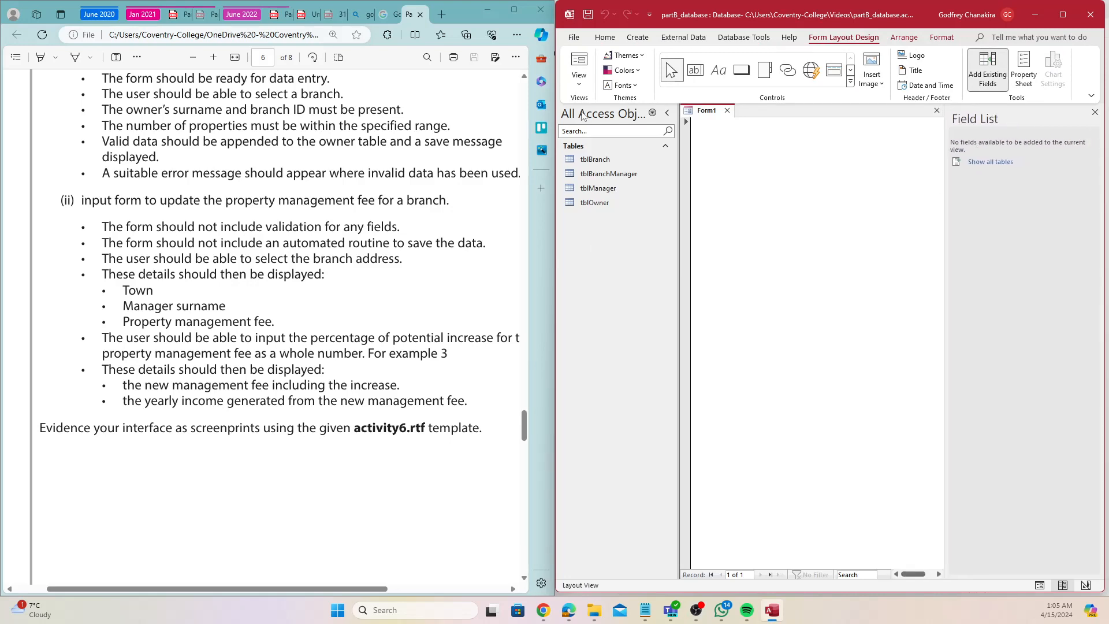
right_click(704, 110)
left_click(731, 116)
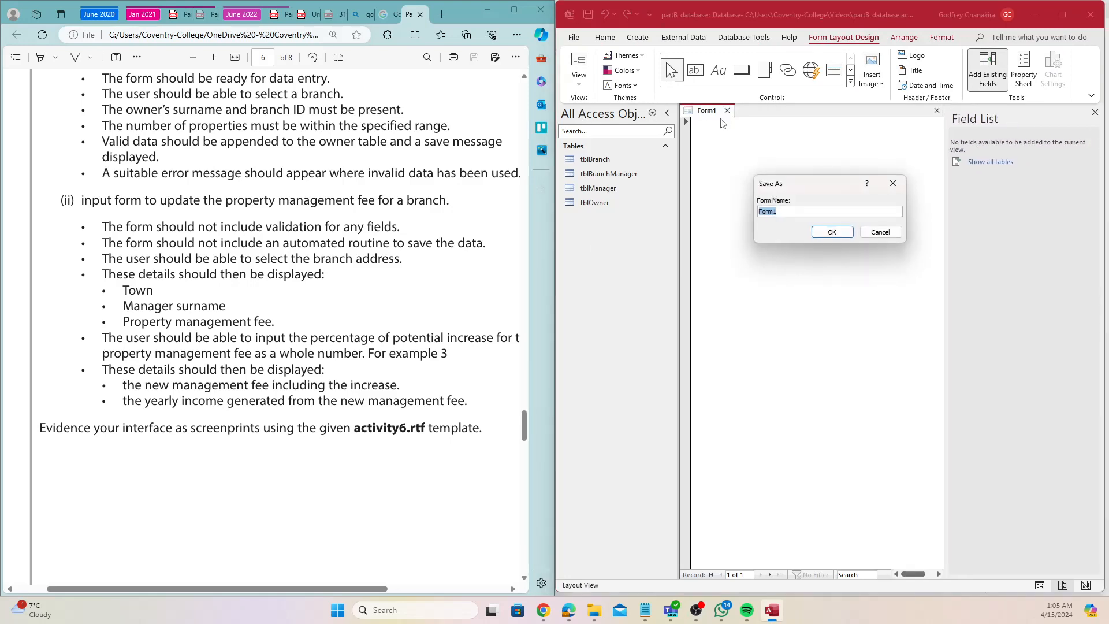
type("FORM-Activity-6B")
left_click(841, 233)
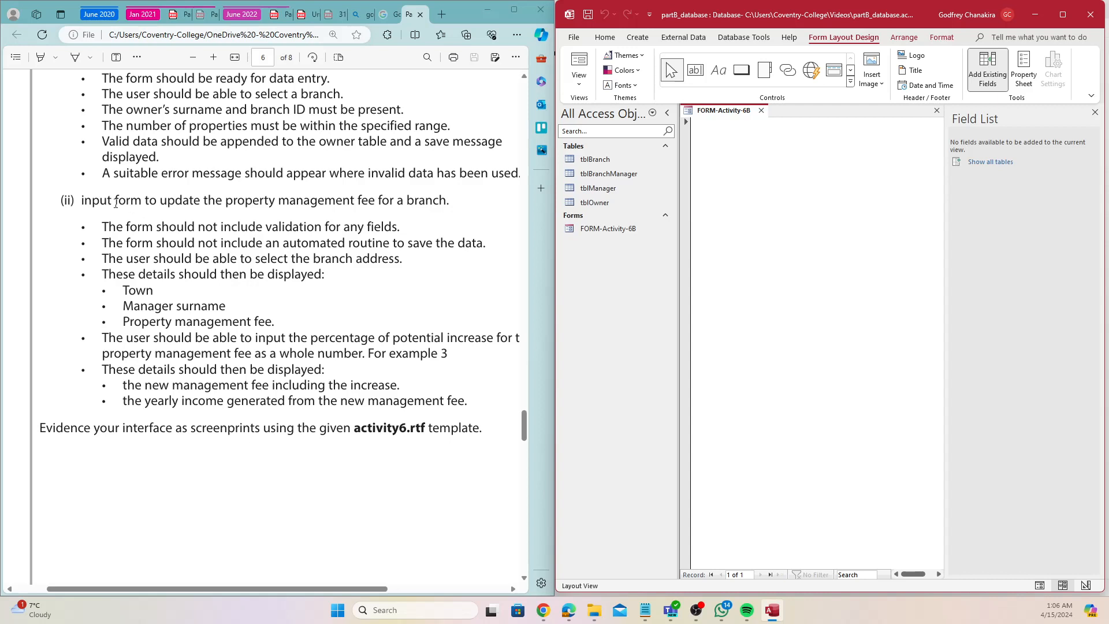
Step: Review the brief's requirements for the management fee form, including the save routine and the details it should display
left_click_drag(92, 200, 443, 200)
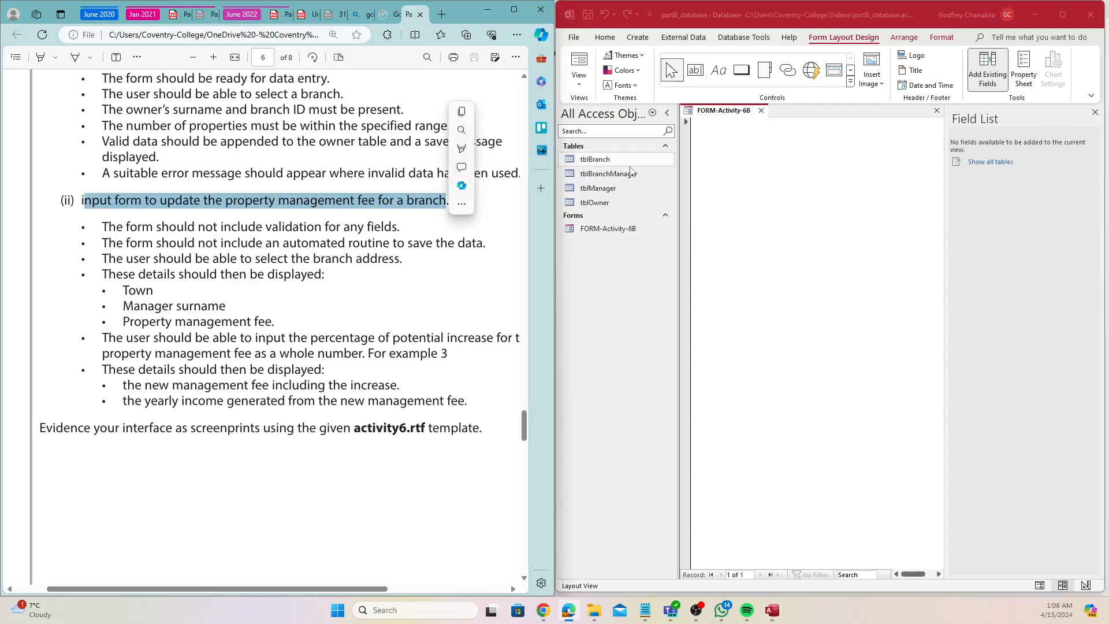
left_click(726, 156)
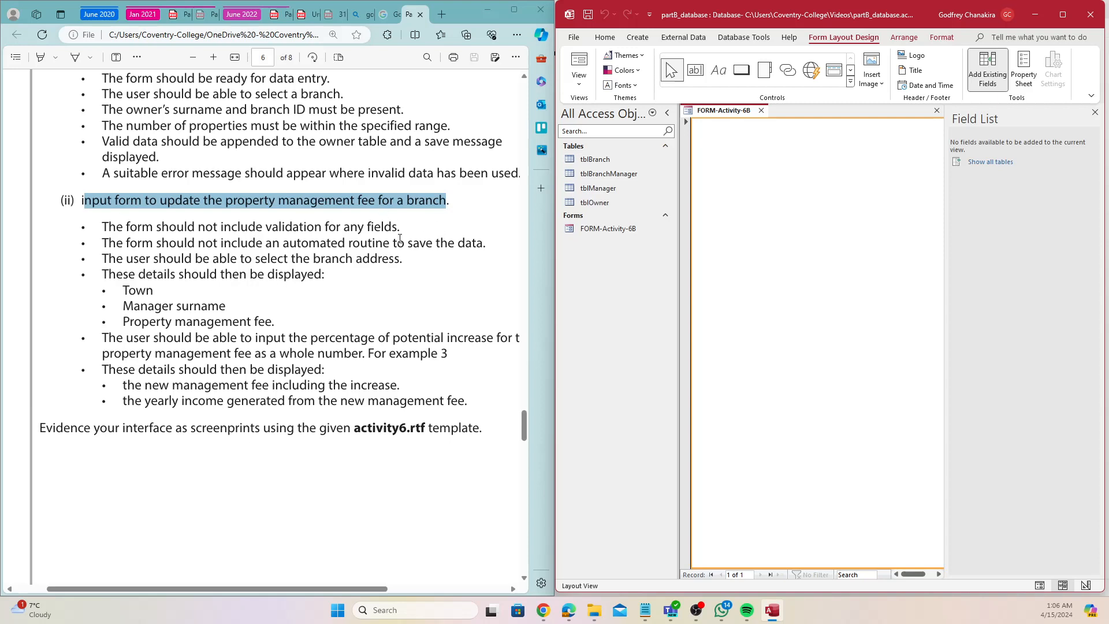
left_click_drag(161, 243, 486, 245)
left_click(458, 291)
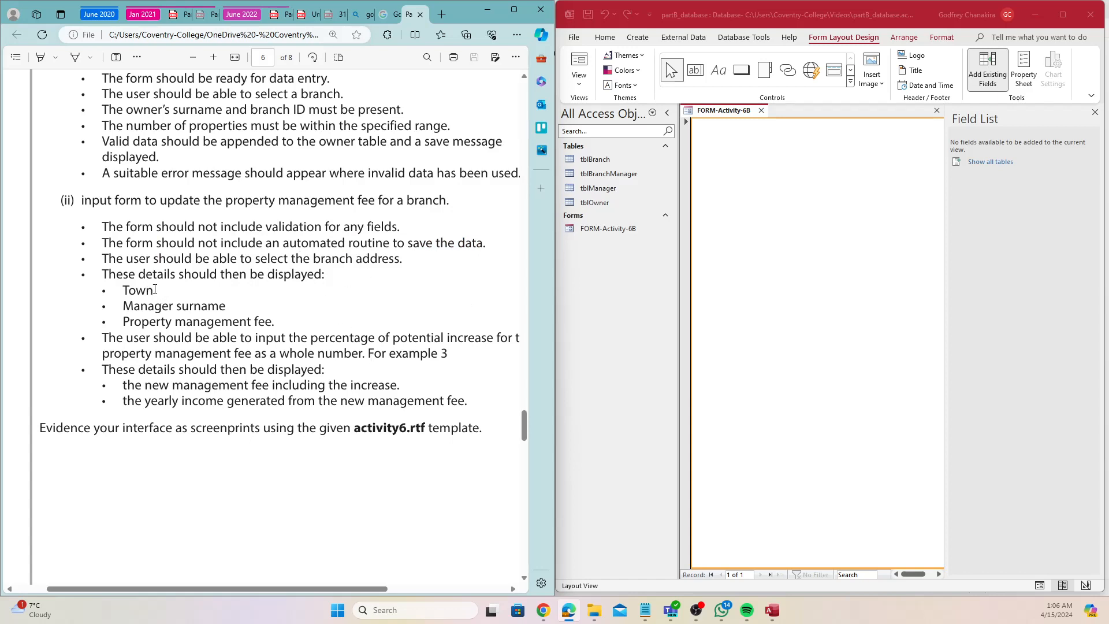
left_click_drag(139, 290, 169, 306)
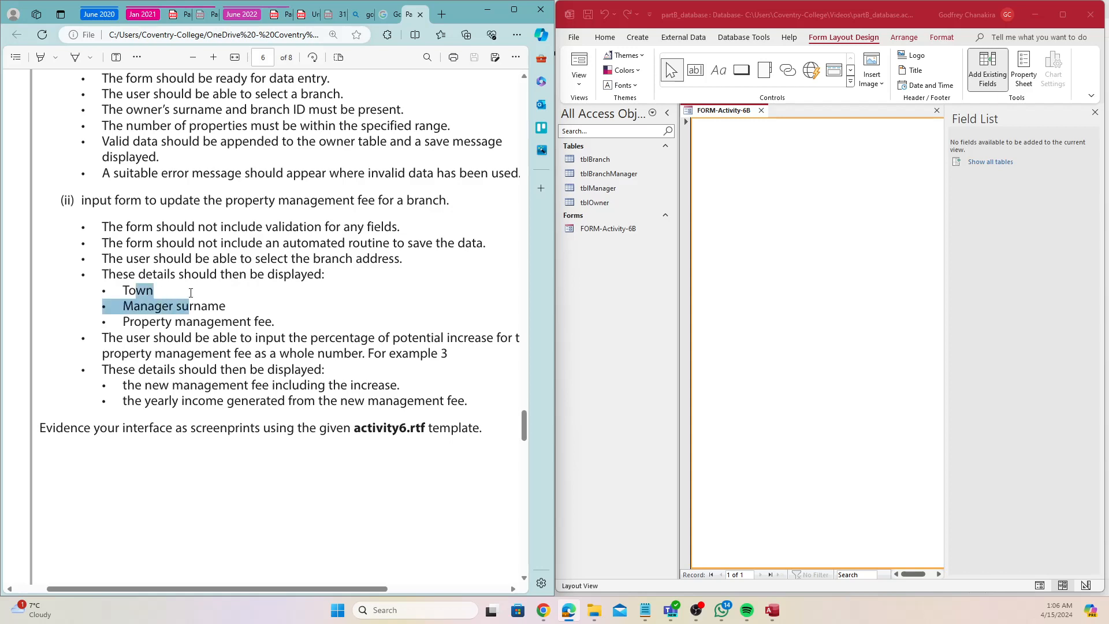
left_click(131, 323)
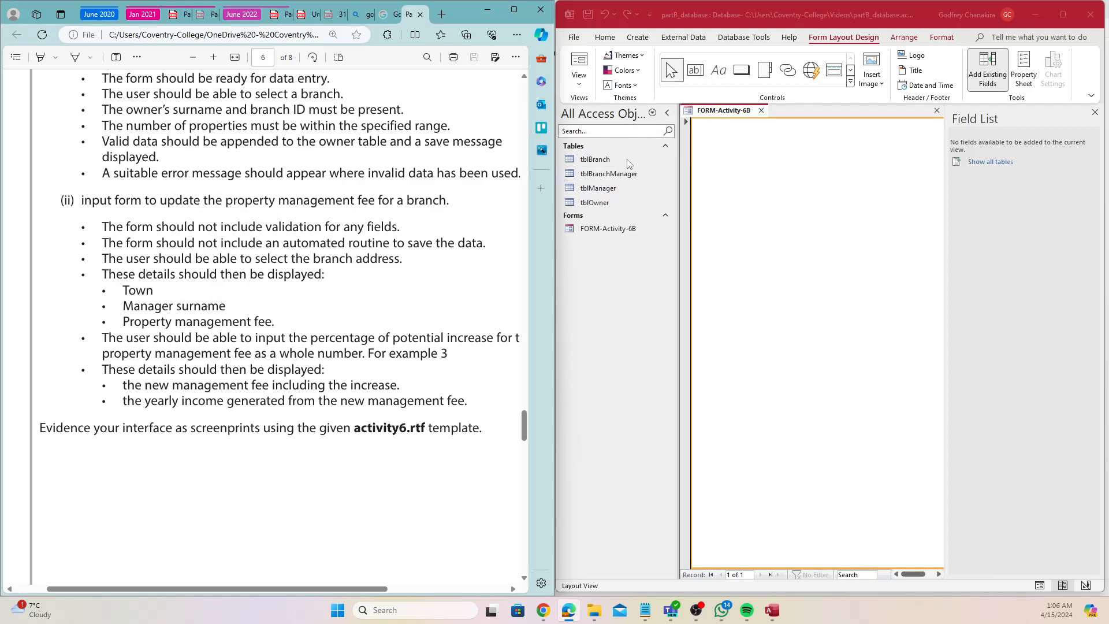
Step: Check the tblBranch table against the town, manager surname and property management fee the brief requires, then close it
double_click(604, 159)
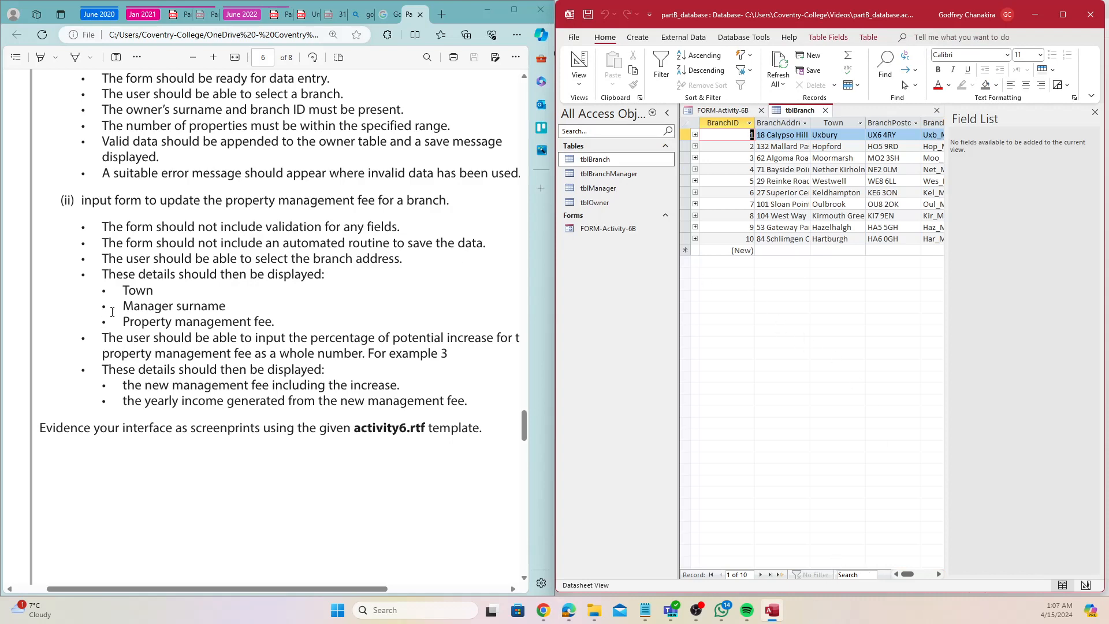
left_click_drag(123, 291, 249, 311)
left_click(146, 318)
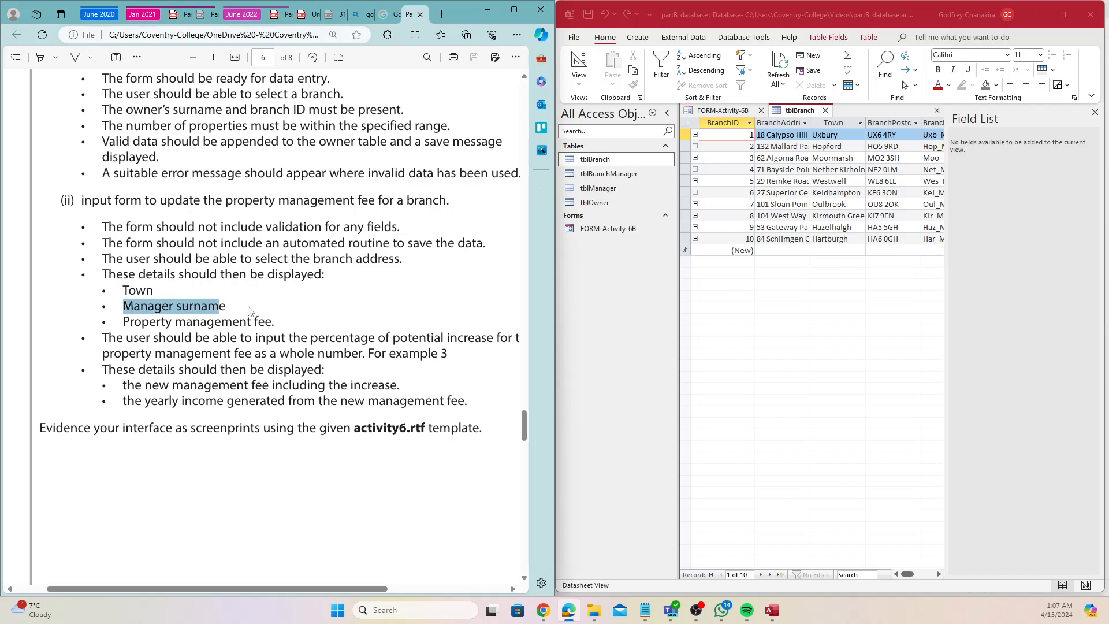
left_click(171, 318)
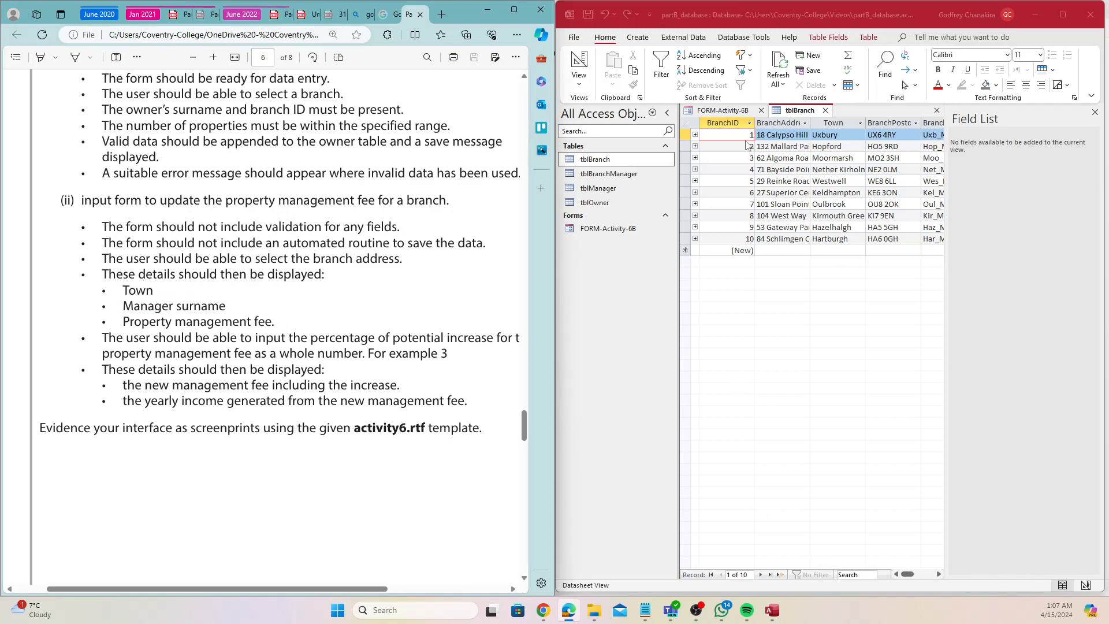
left_click(825, 110)
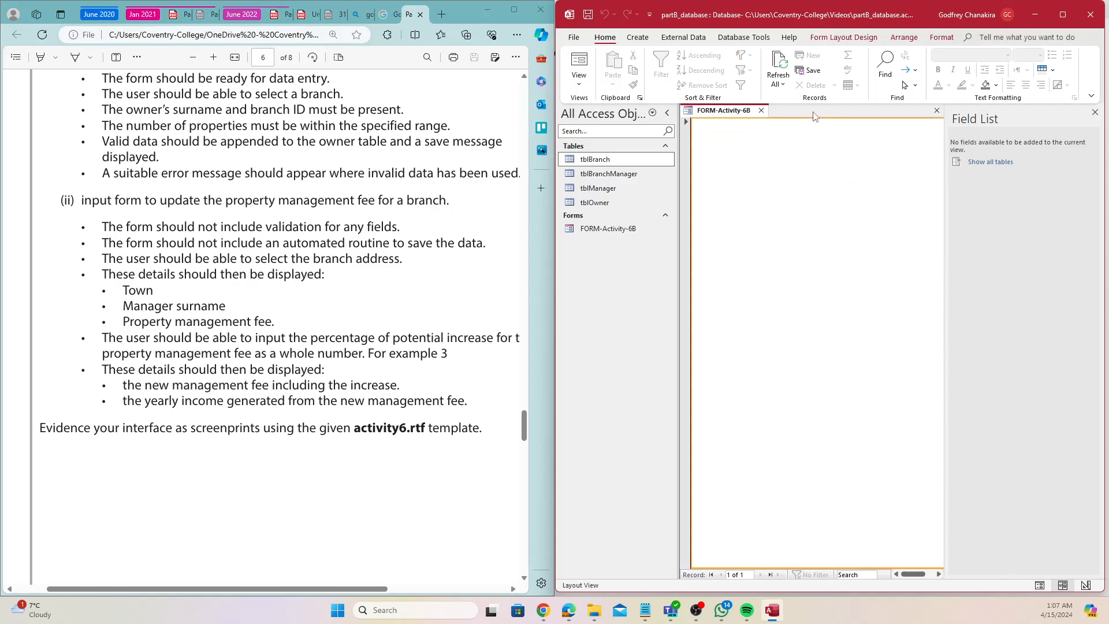
Step: Add a title label reading "Update Property Management Fee" to the blank form
left_click(829, 38)
left_click(850, 70)
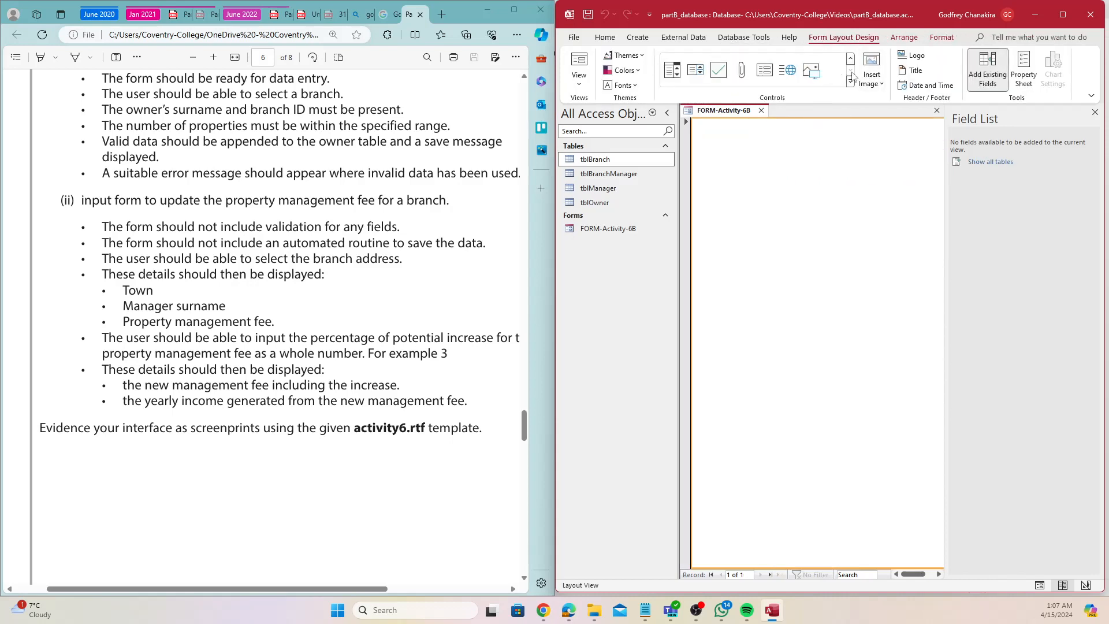
left_click(850, 58)
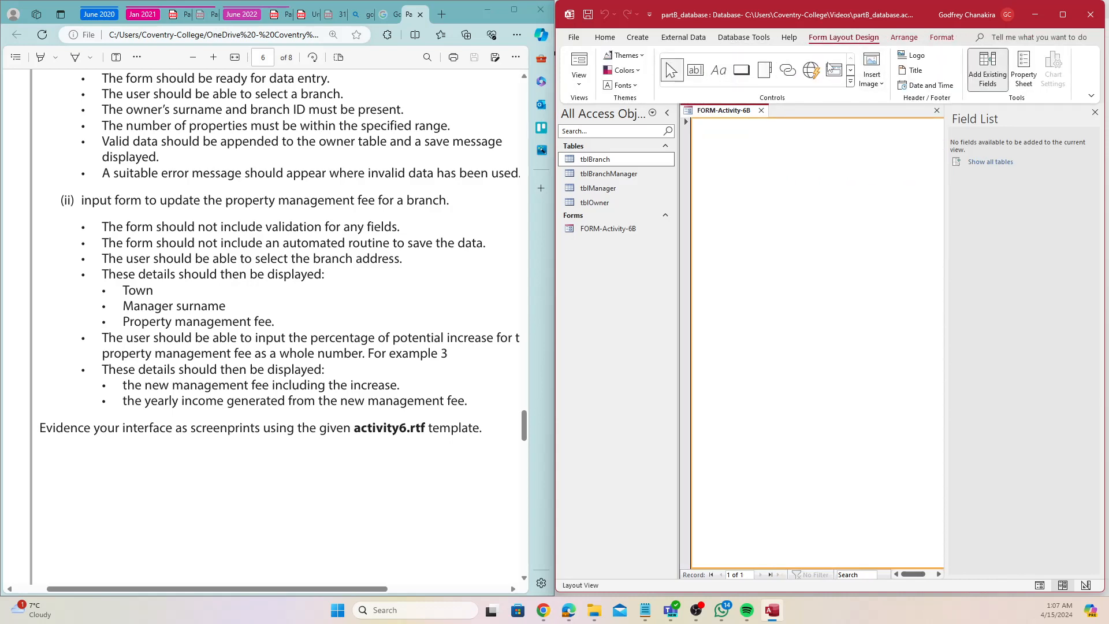
left_click(718, 70)
left_click(724, 138)
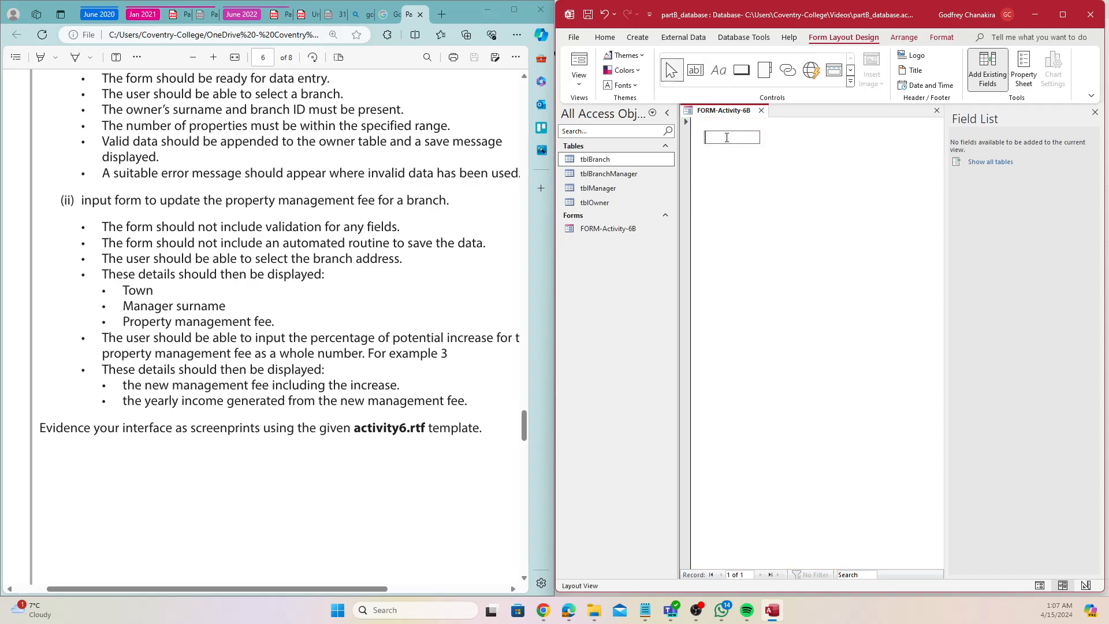
type("Update Property Manag")
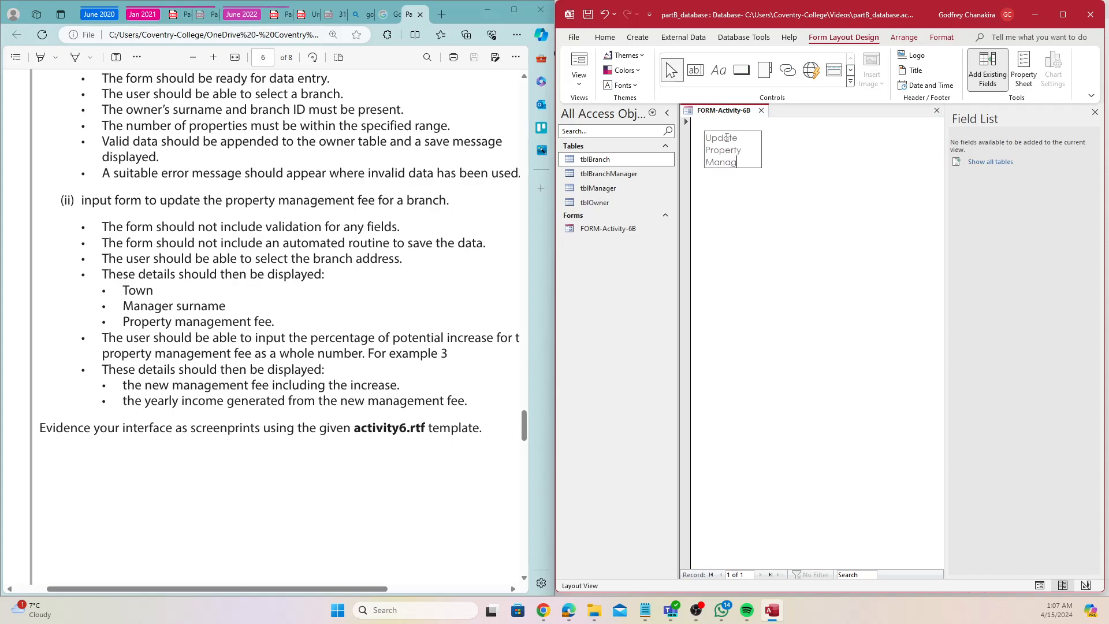
type("ement Fee")
key("Return")
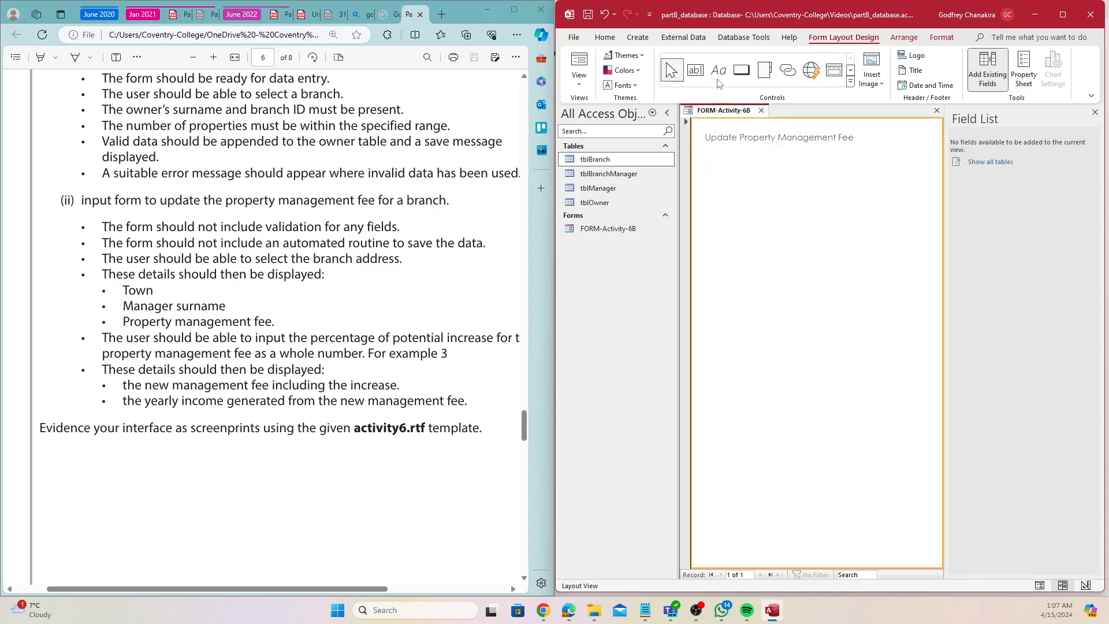
Step: Add a label below the title reading "Instructions: Complete the fields with an asterisk (*) to update the property management fee."
left_click(718, 70)
left_click(729, 150)
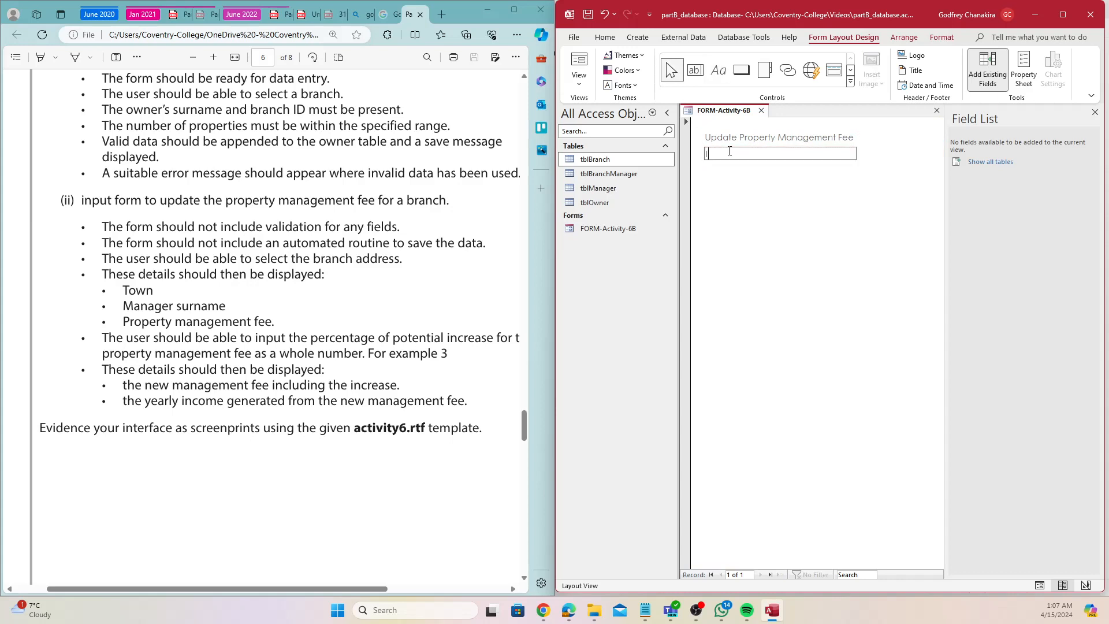
type("Instructions: Complete the fields with an aste")
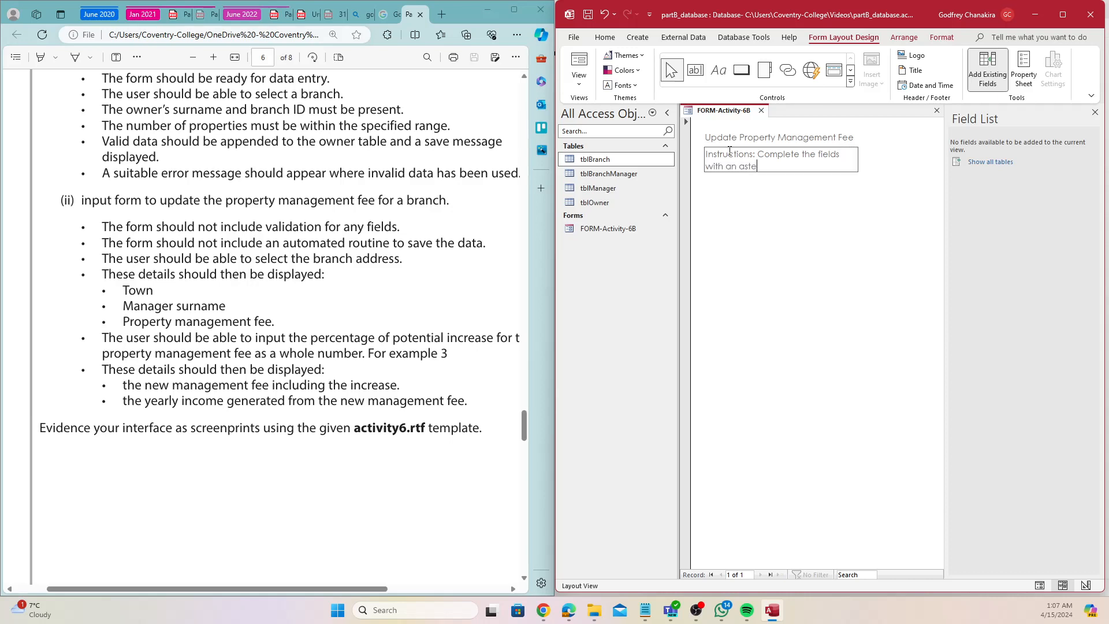
type("risk (*) to update the proper")
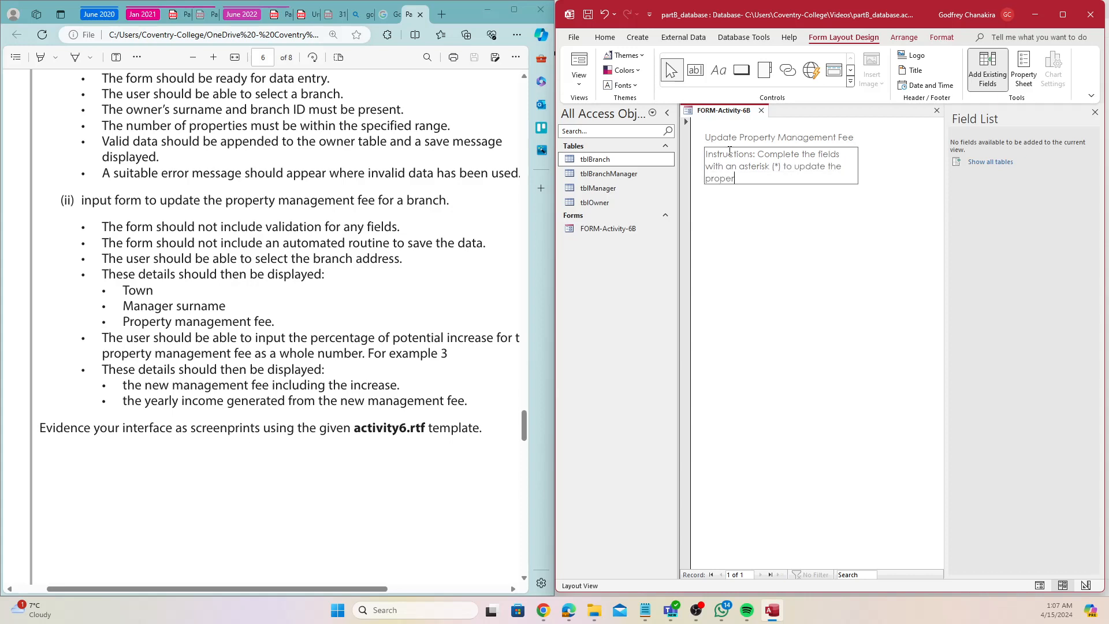
type("ty management fee.")
left_click(925, 353)
Step: Format the title label with font size 18 and semi-bold weight, then close its properties
left_click(822, 140)
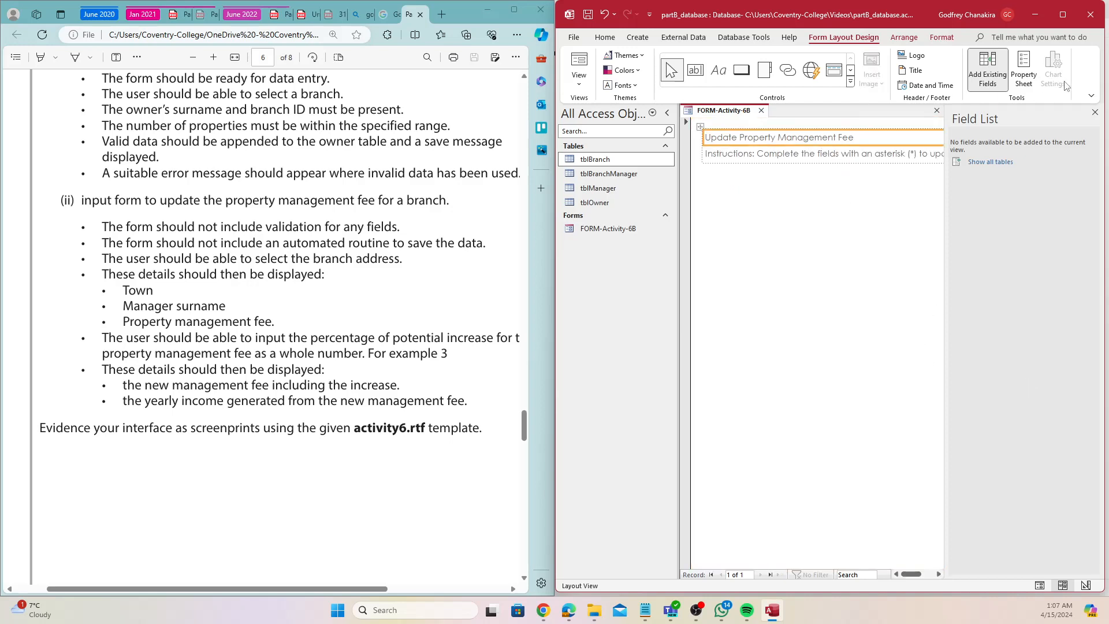
left_click(1025, 70)
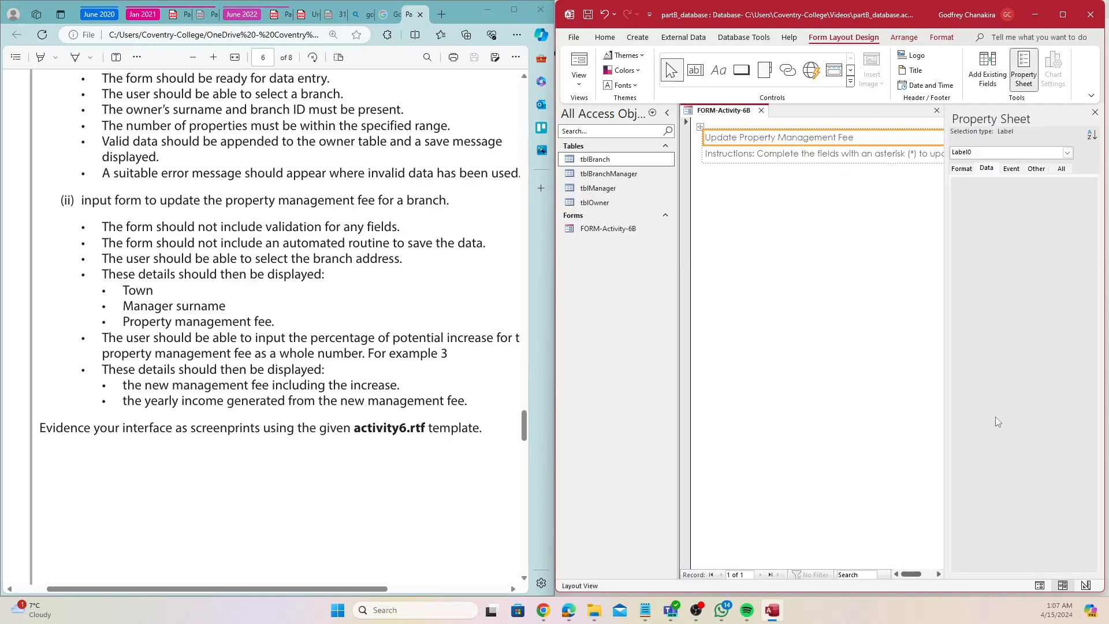
left_click(961, 169)
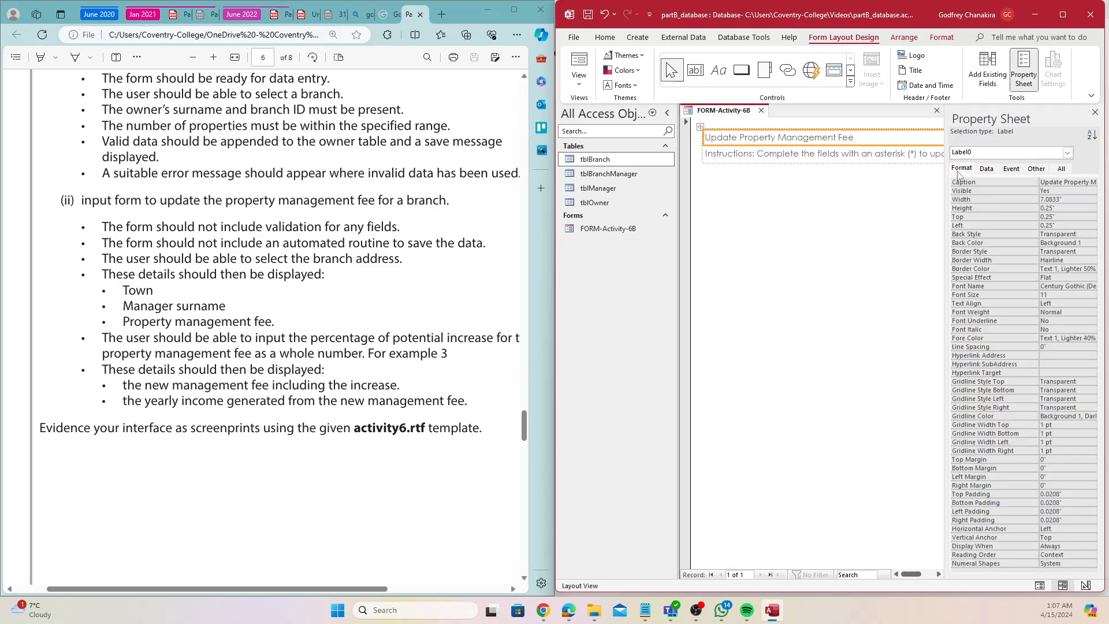
left_click(1073, 295)
left_click(1091, 295)
left_click(1061, 359)
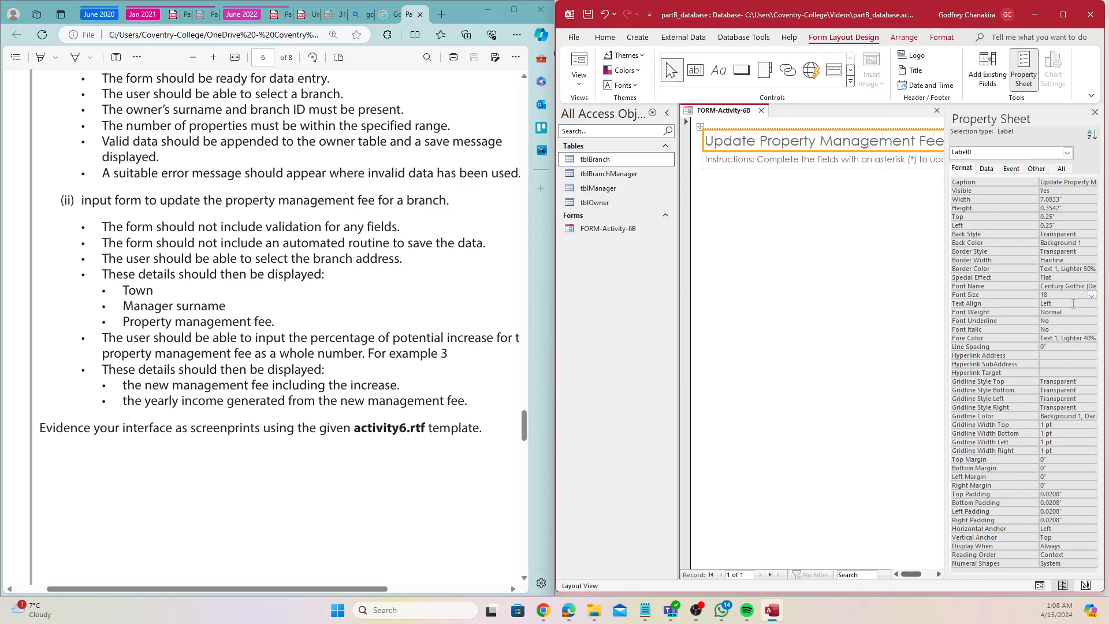
left_click(1084, 312)
left_click(1090, 312)
left_click(1066, 361)
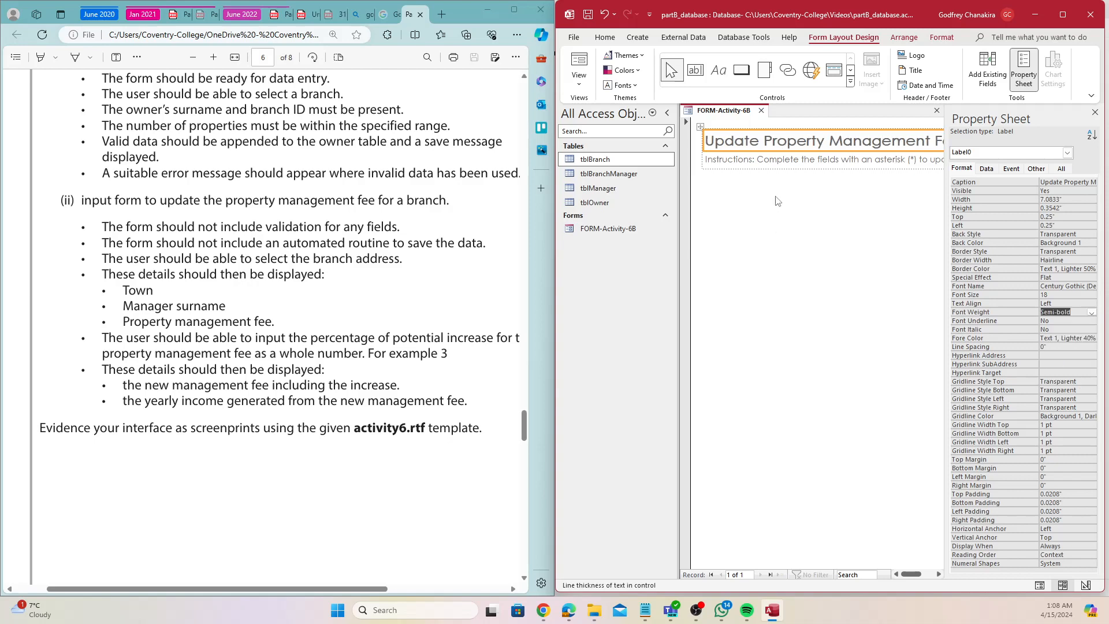
left_click(779, 199)
left_click(1094, 112)
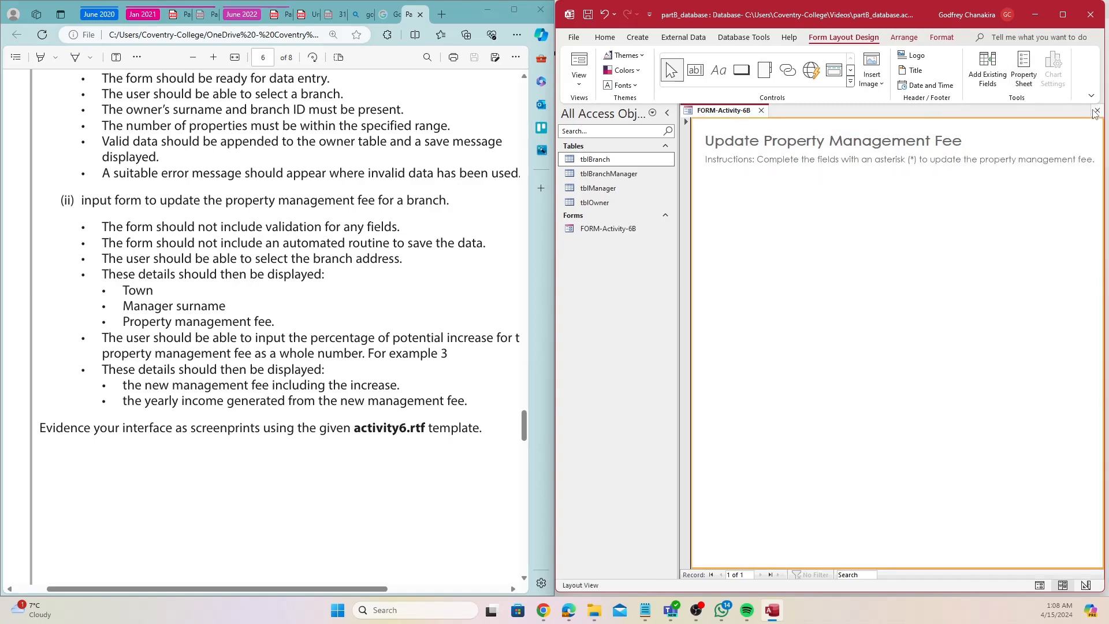
Step: Insert a combo box below the instructions label that gets its values from the tblBranch table
left_click(912, 157)
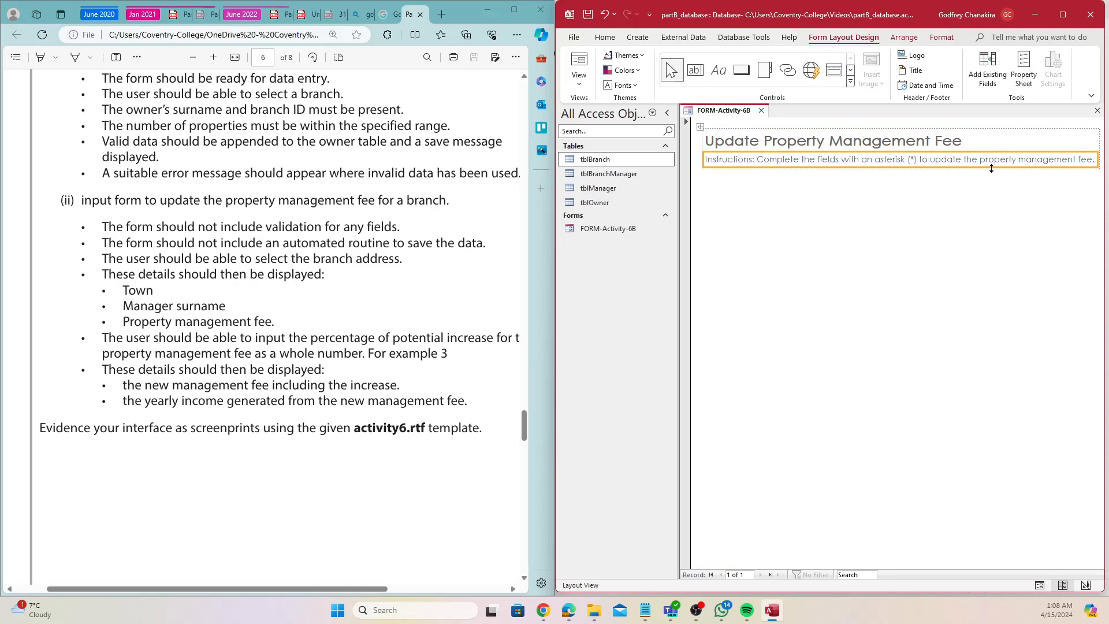
left_click(284, 288)
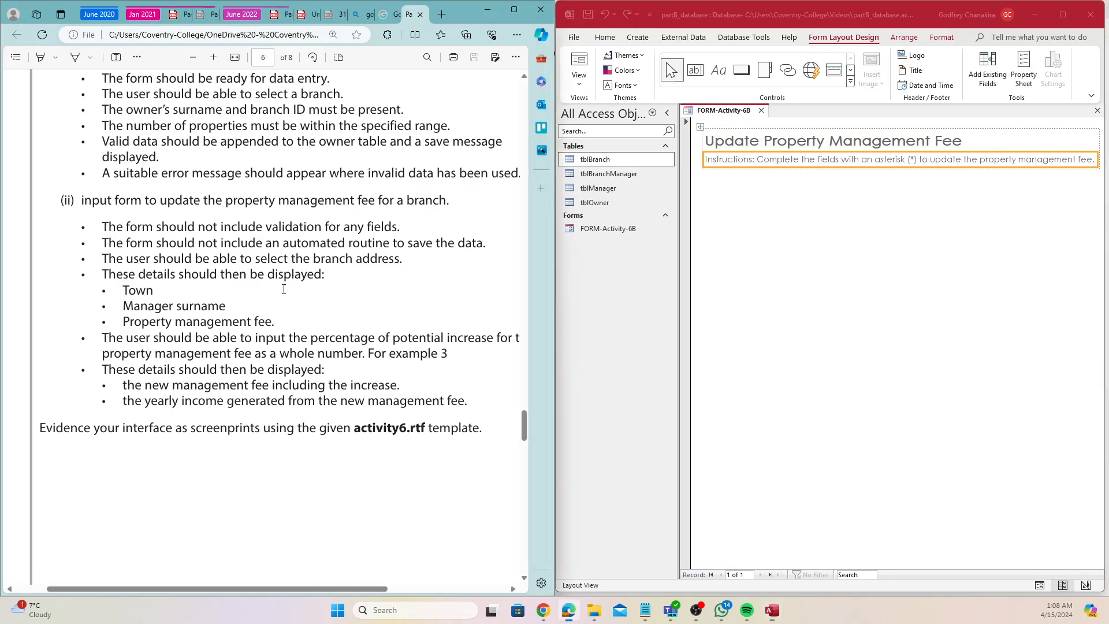
left_click(853, 72)
left_click(851, 73)
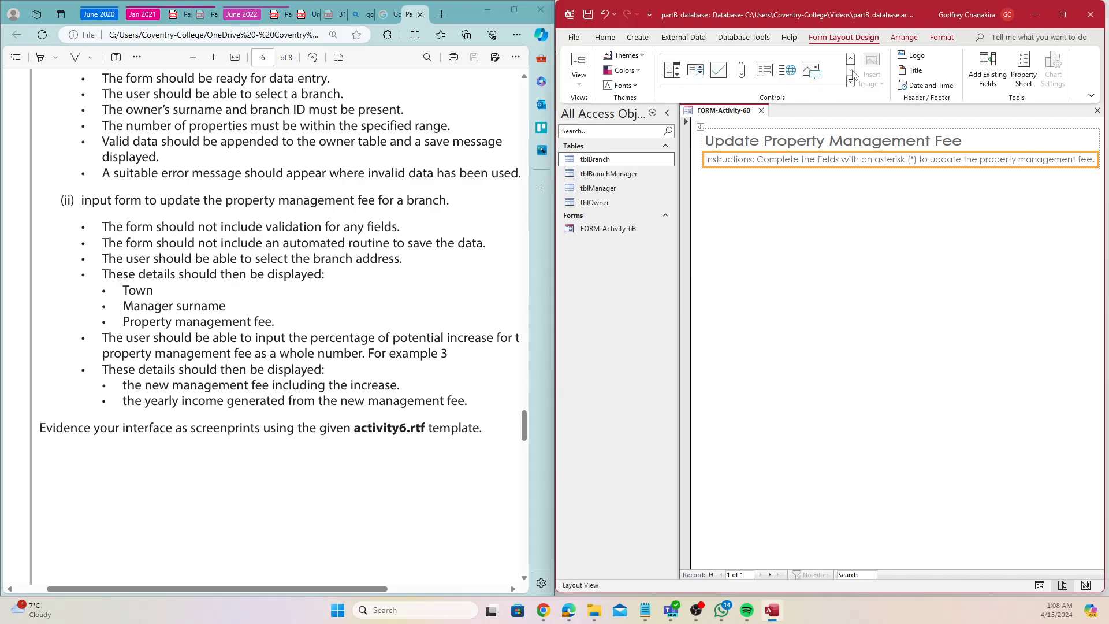
left_click(671, 70)
left_click(740, 172)
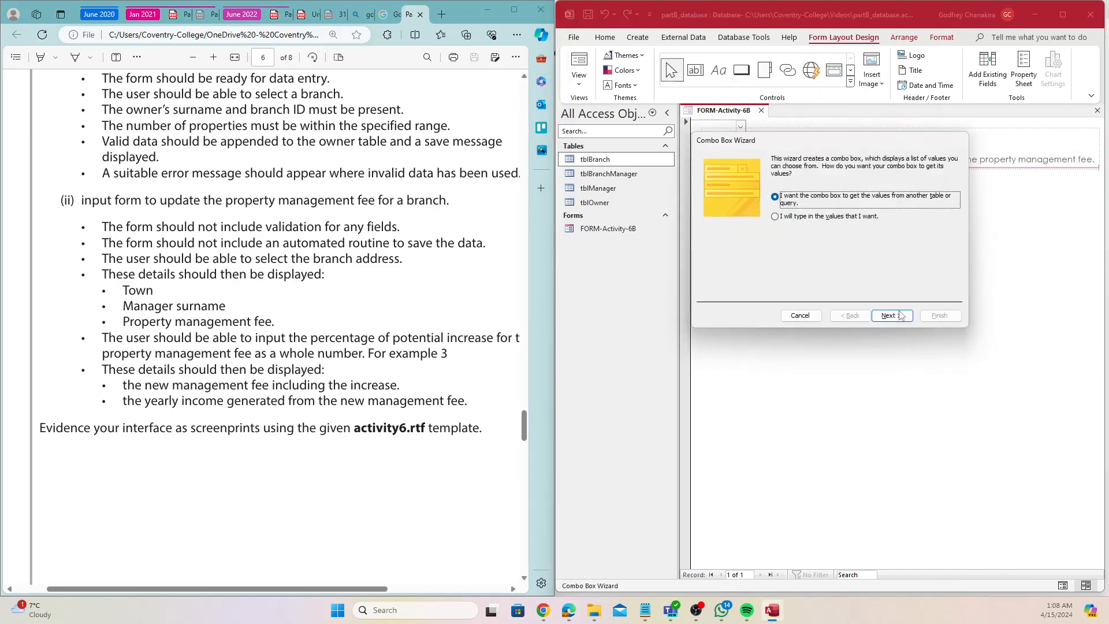
left_click(892, 314)
left_click(894, 316)
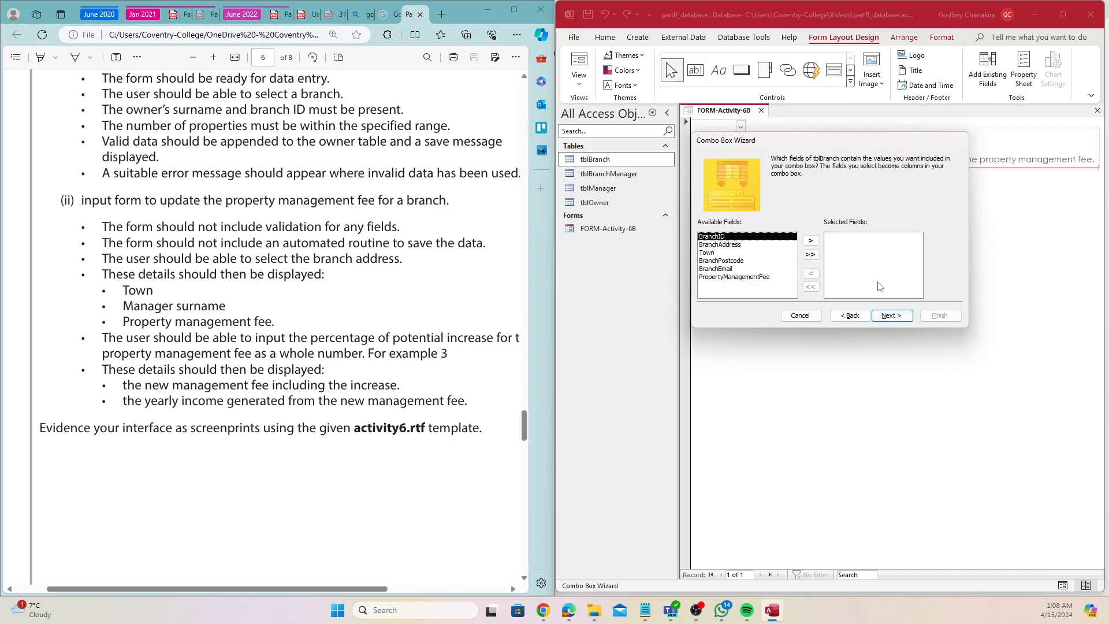
Step: Include BranchID, BranchAddress, Town, BranchPostcode and PropertyManagementFee as the combo box's fields
left_click(811, 240)
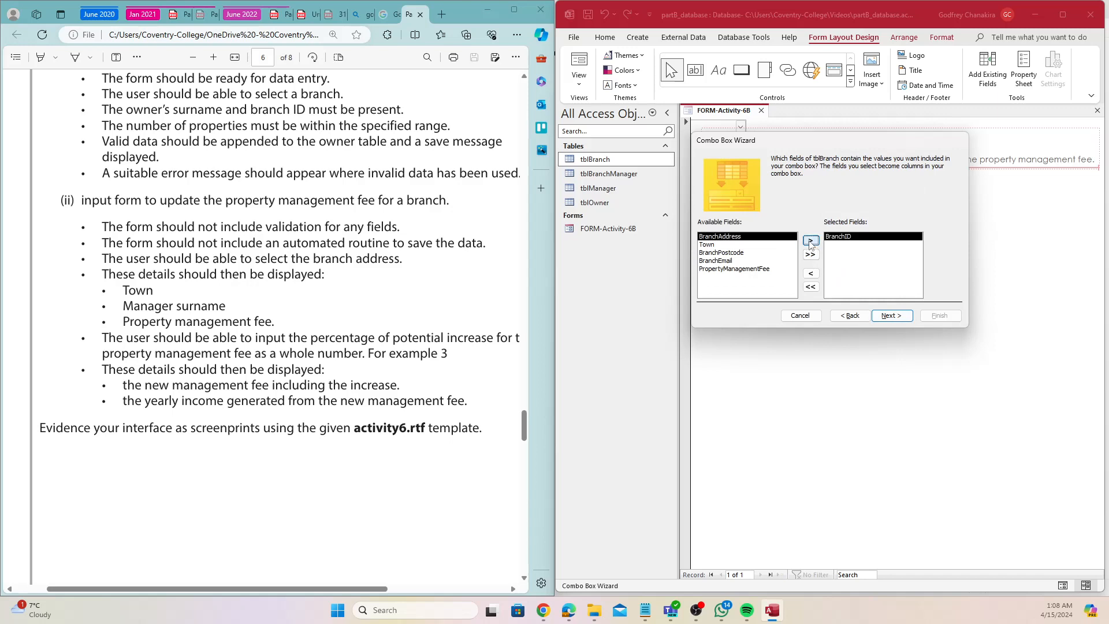
left_click(810, 241)
left_click(810, 240)
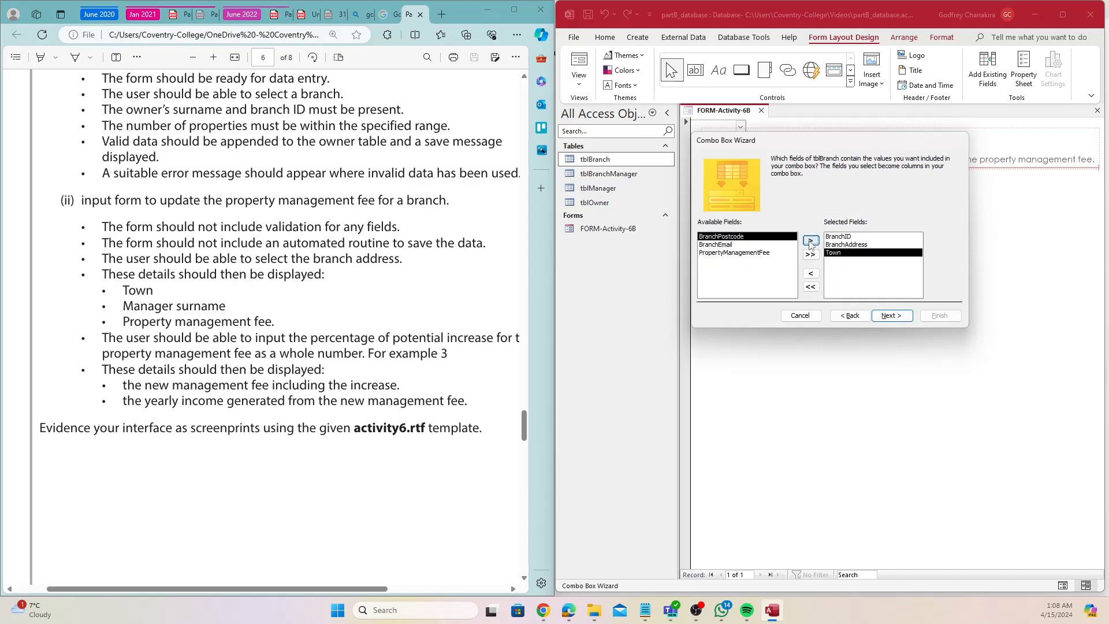
left_click(811, 240)
left_click(780, 245)
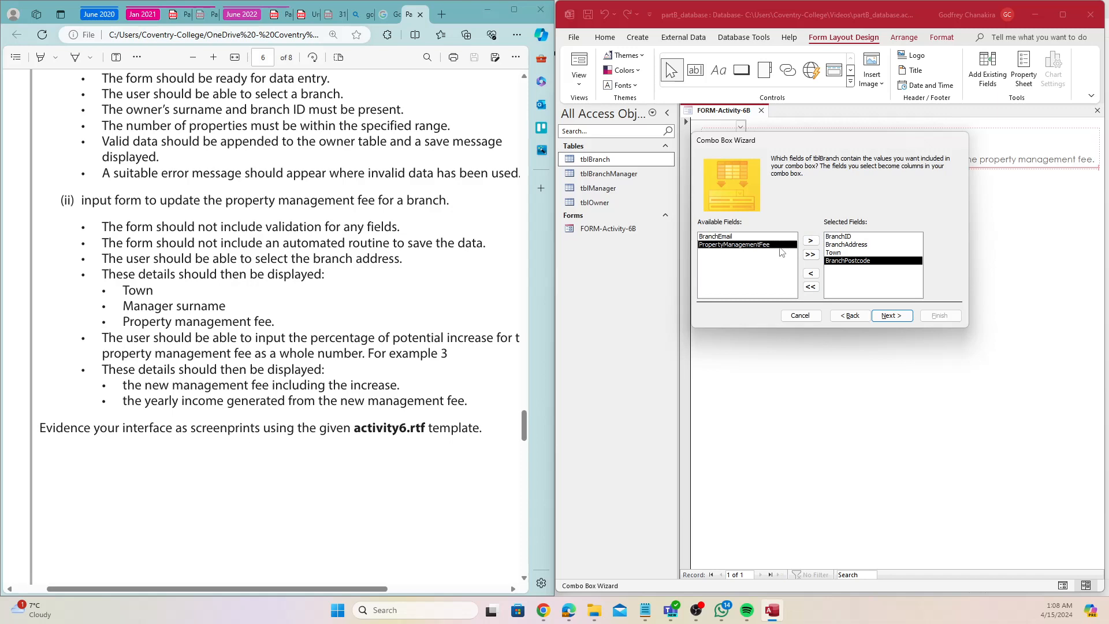
left_click(810, 241)
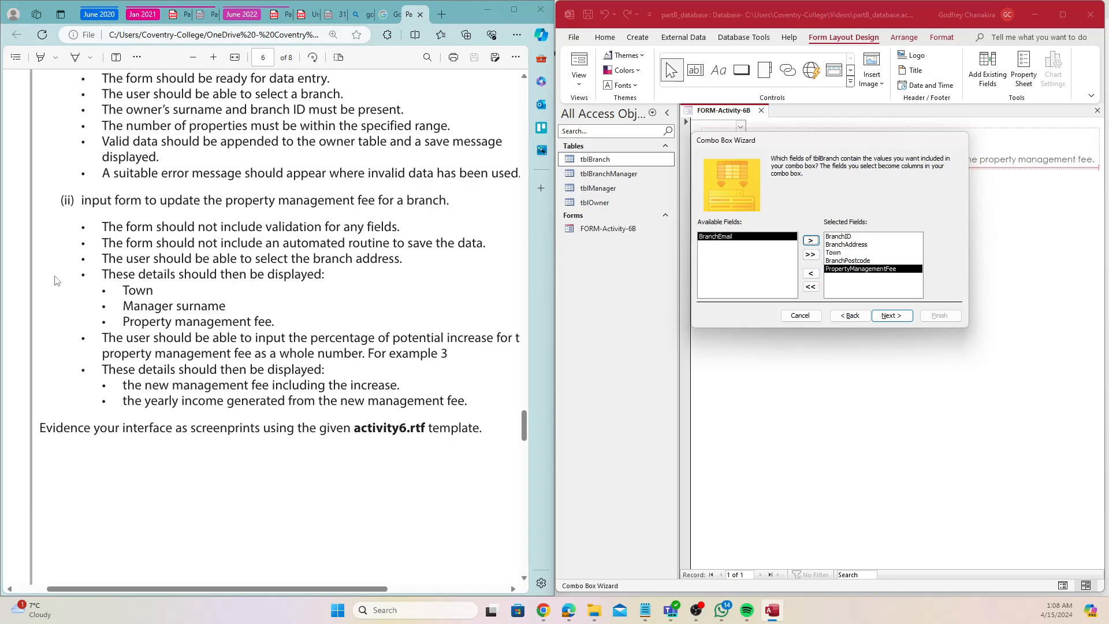
Step: Check the brief for the details to display and the branch address selection requirement
left_click_drag(121, 299, 226, 309)
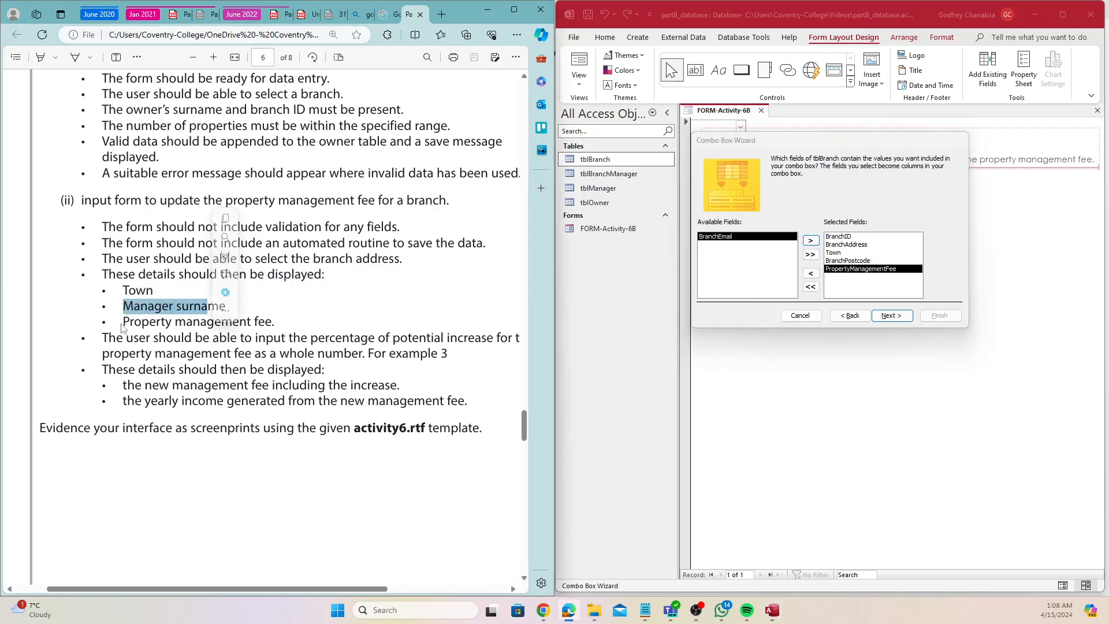
left_click_drag(123, 322, 272, 321)
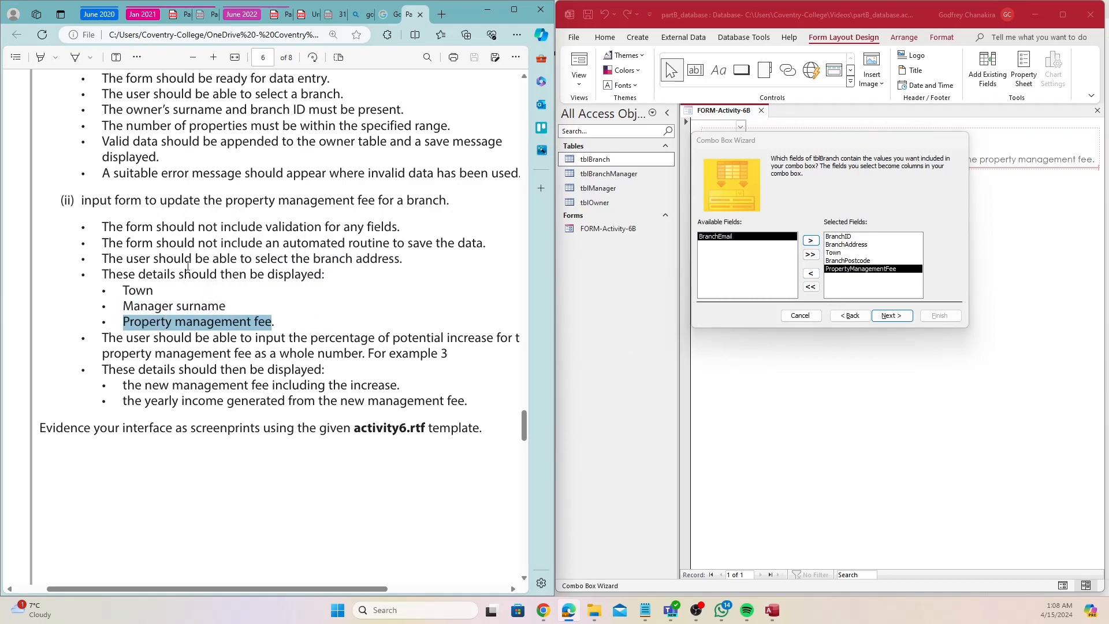
left_click_drag(313, 258, 400, 259)
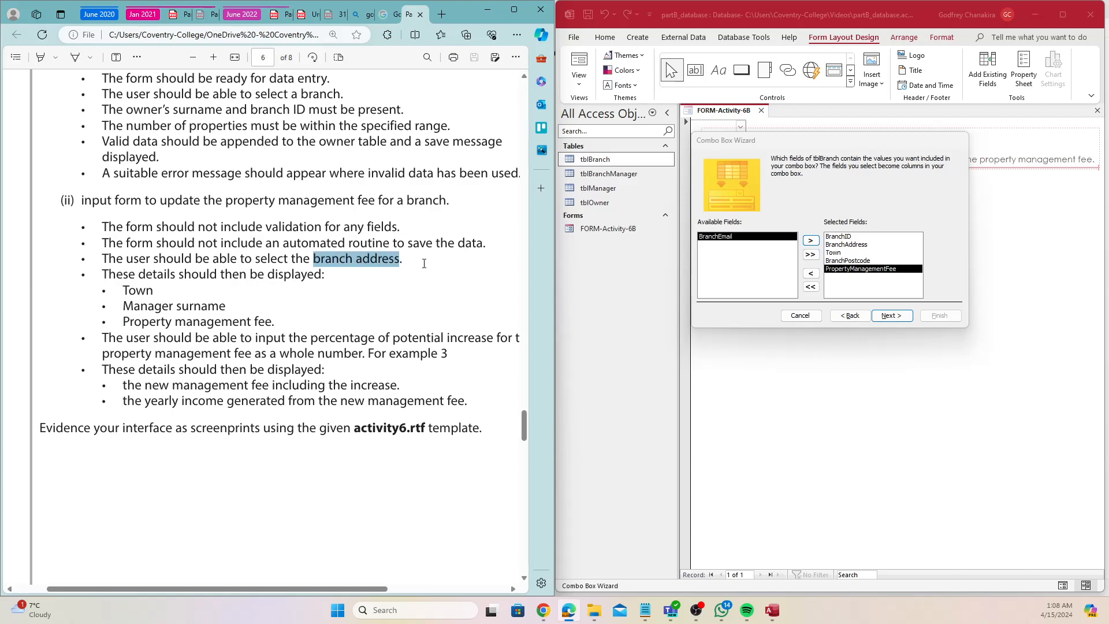
right_click(424, 263)
left_click(456, 173)
Step: Finish the combo box without sorting, with the key column hidden, the PropertyManagementFee column widened and the label BranchAddress
left_click(837, 236)
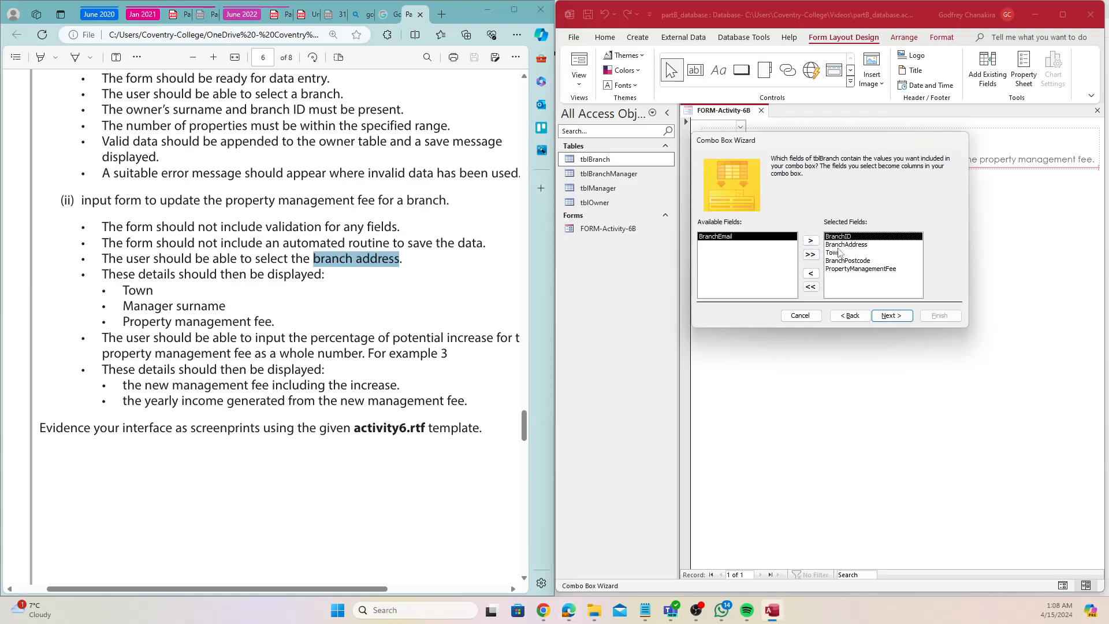
left_click(894, 316)
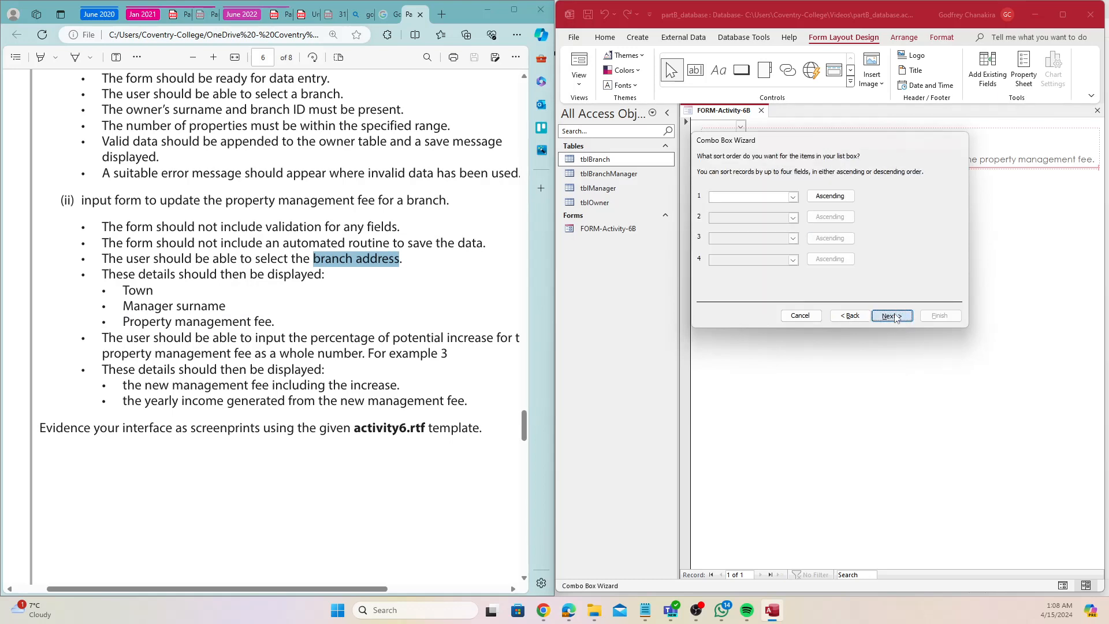
left_click(894, 316)
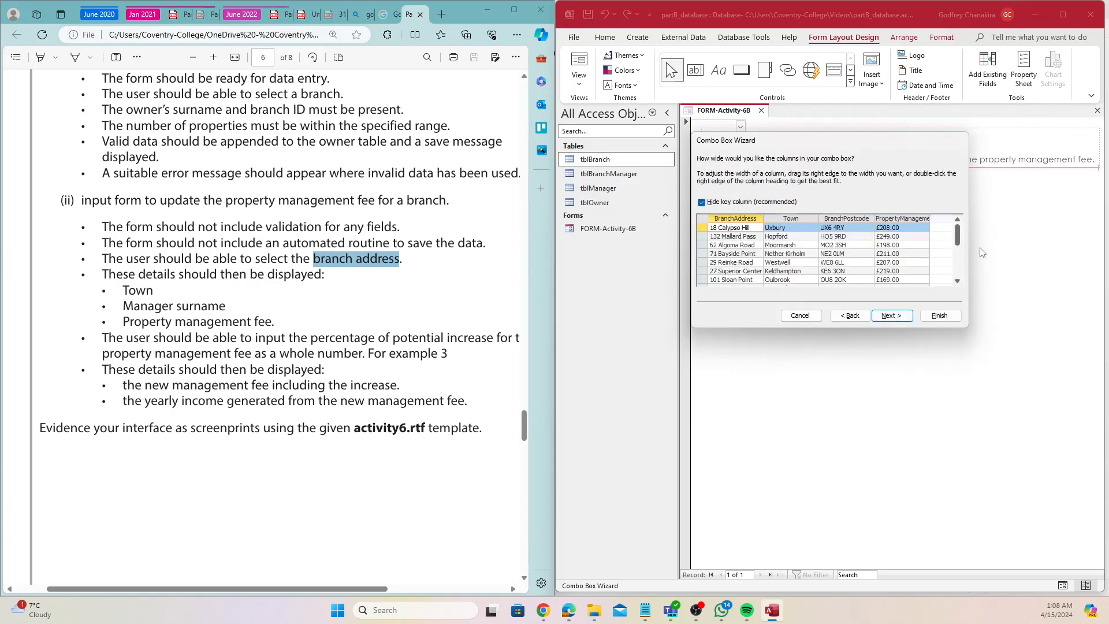
left_click_drag(945, 225, 951, 220)
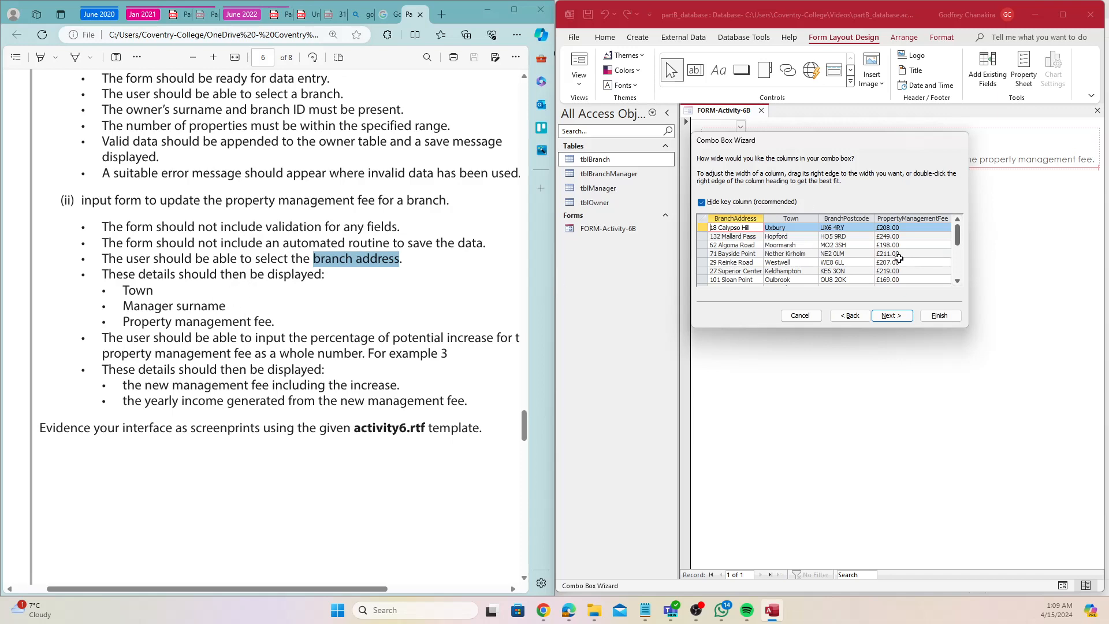
left_click(891, 317)
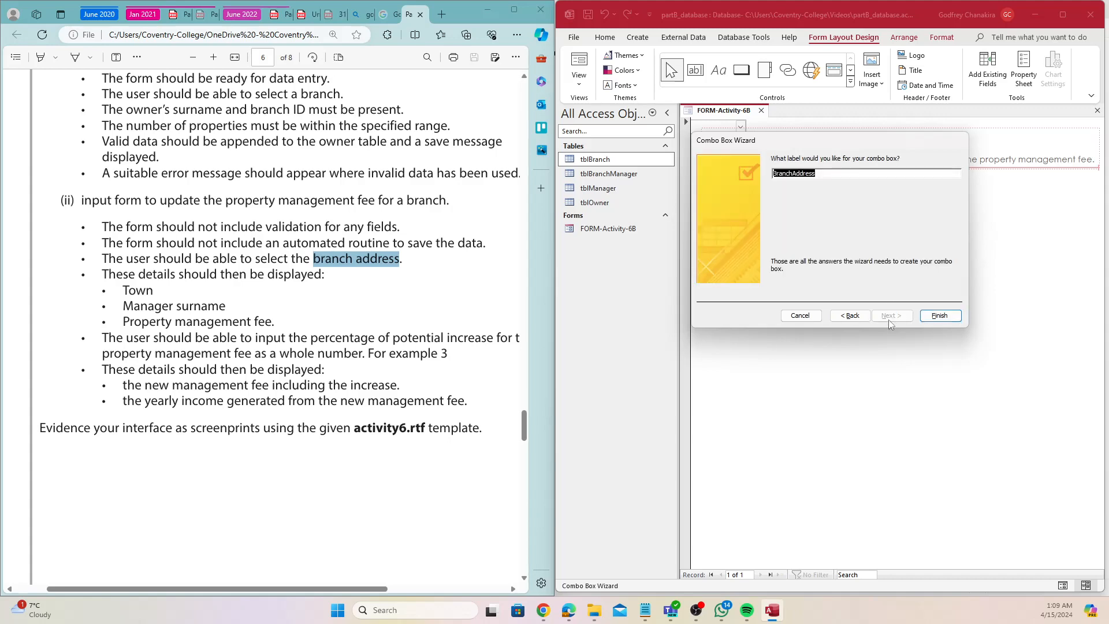
left_click(930, 320)
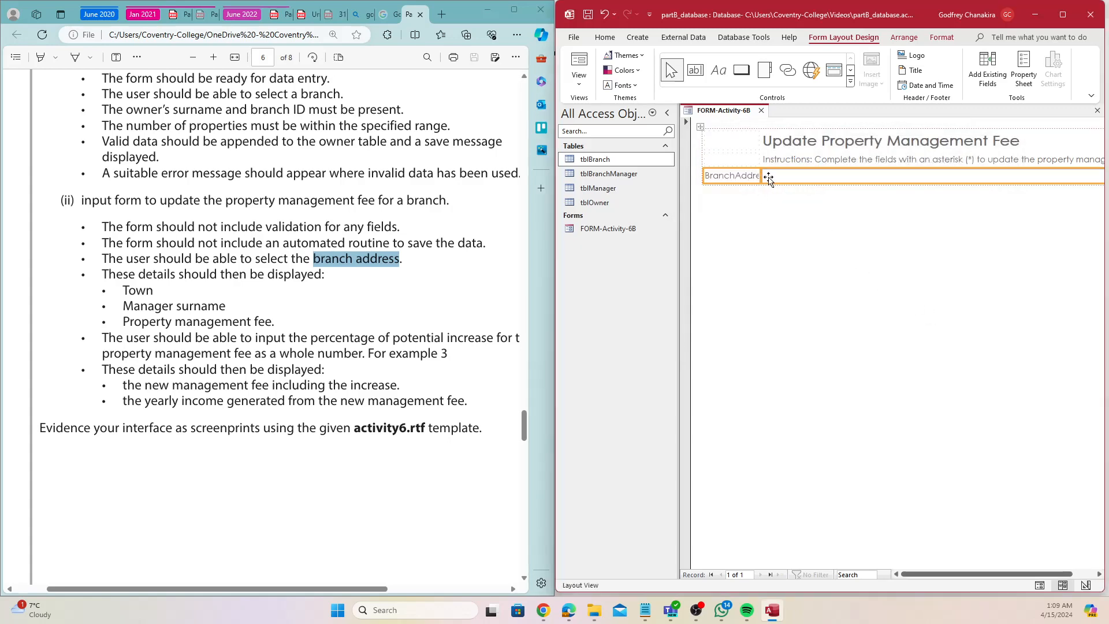
Step: Maximize the Access window and widen the form's label column so the BranchAddress label fits in full
left_click(1063, 14)
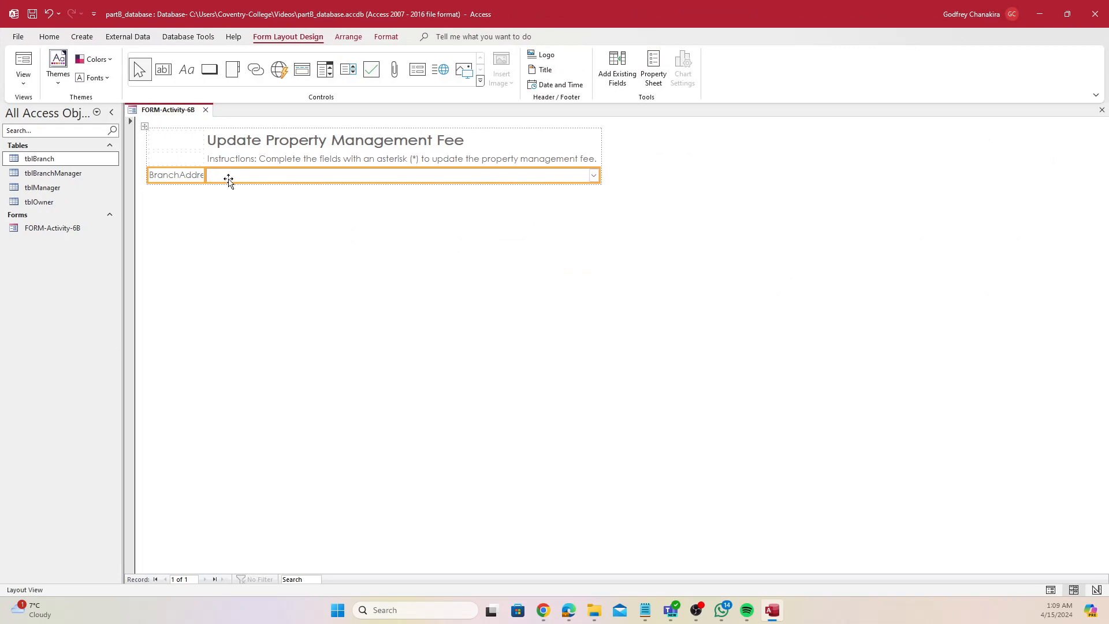
left_click_drag(205, 178, 225, 178)
left_click(200, 175)
left_click(230, 198)
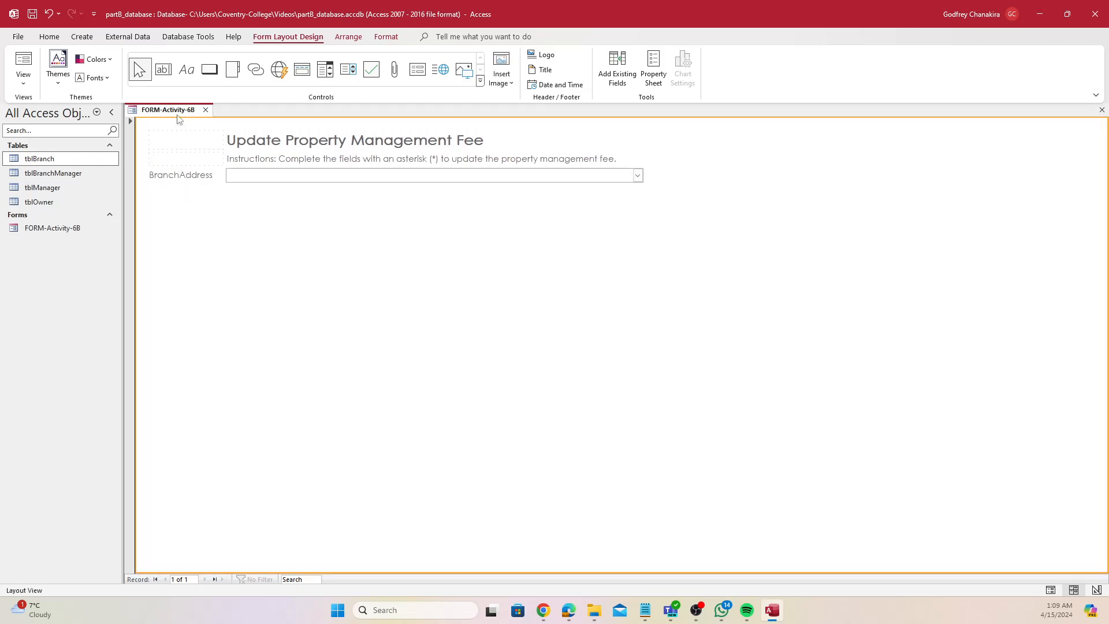
Step: Preview the form in Form View and examine the columns in the BranchAddress drop-down list
right_click(177, 116)
left_click(214, 174)
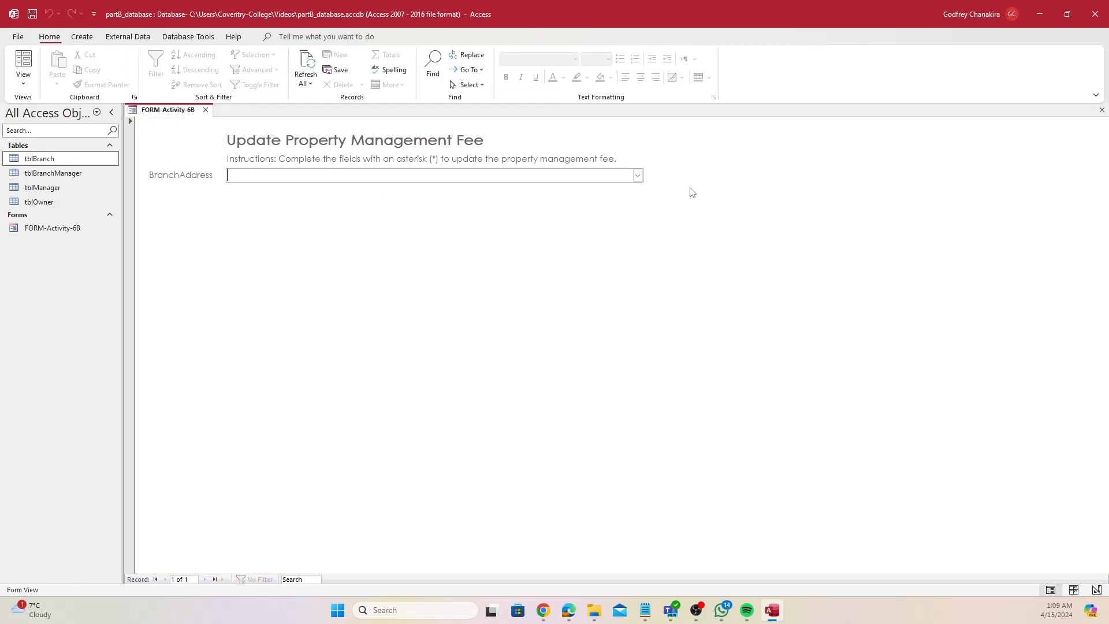
left_click(637, 176)
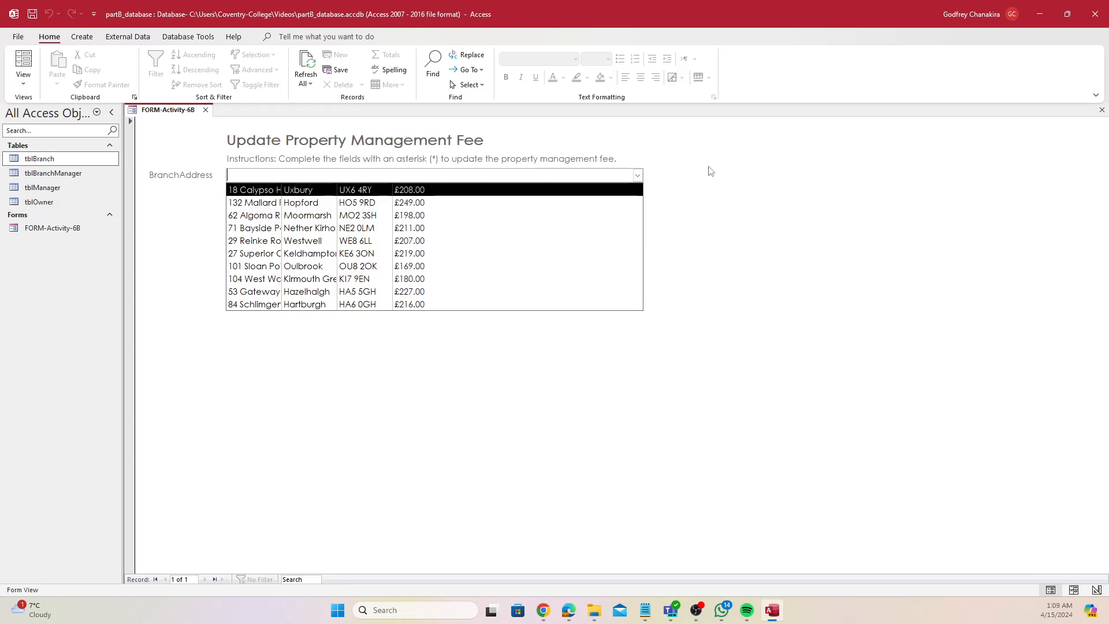
right_click(173, 110)
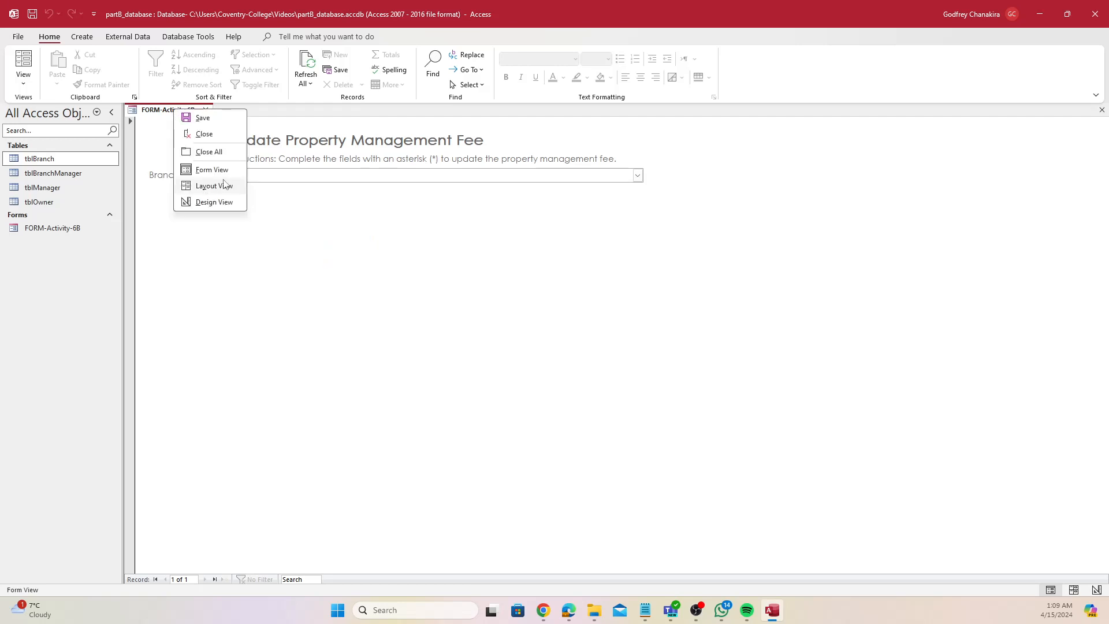
left_click(386, 194)
left_click(637, 175)
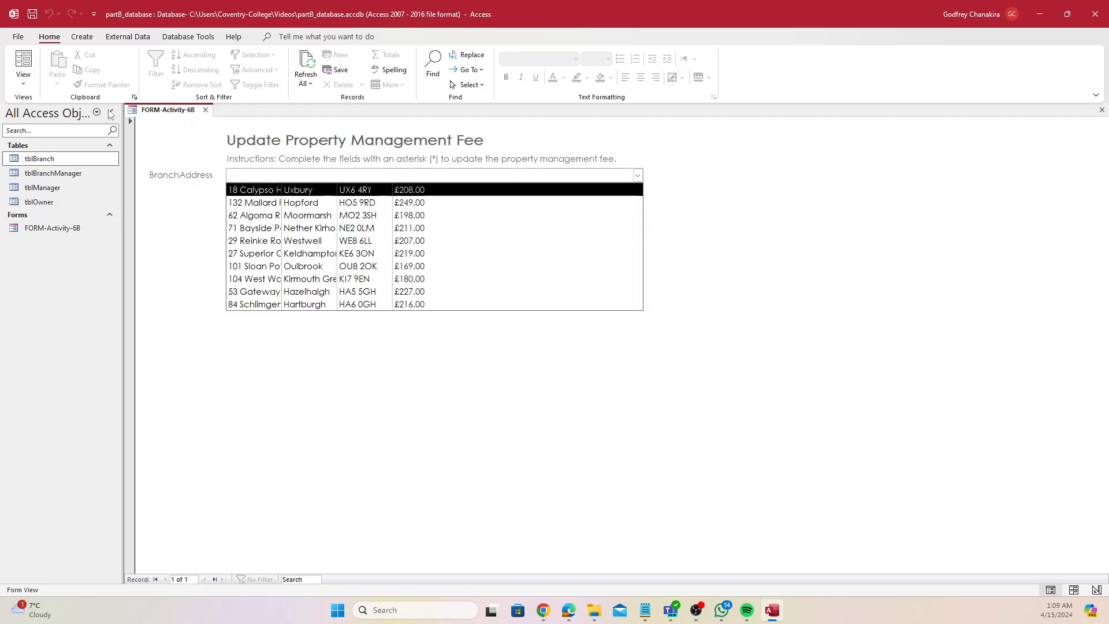
Step: Return to Layout View and set the BranchAddress combo box's column widths to 0";3";1";1";1.3855"
left_click(169, 114)
right_click(168, 114)
left_click(208, 187)
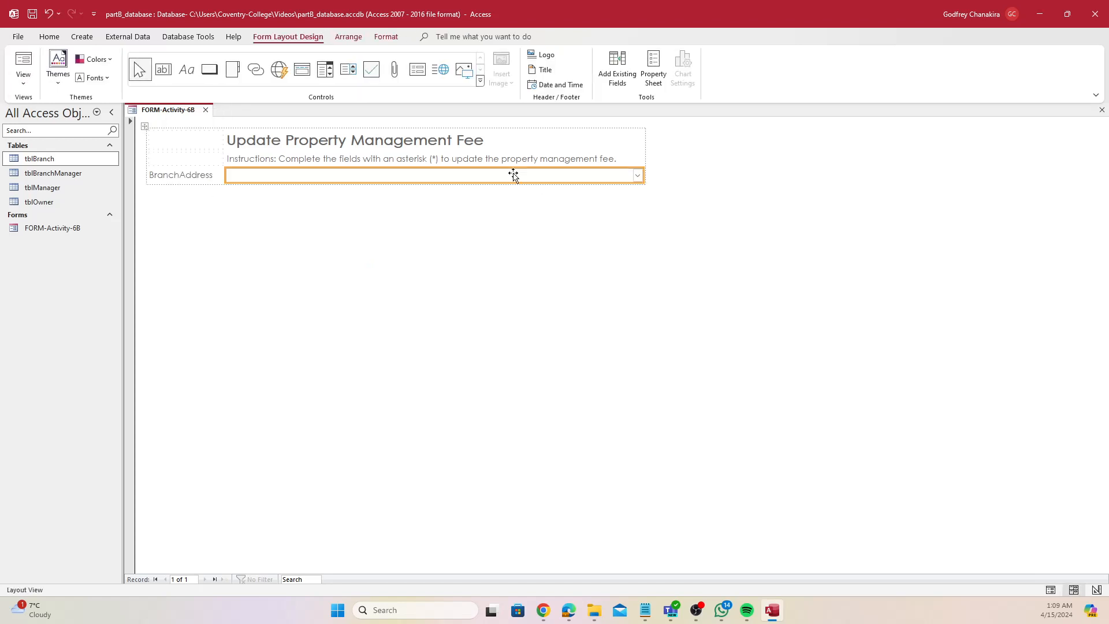
left_click(654, 78)
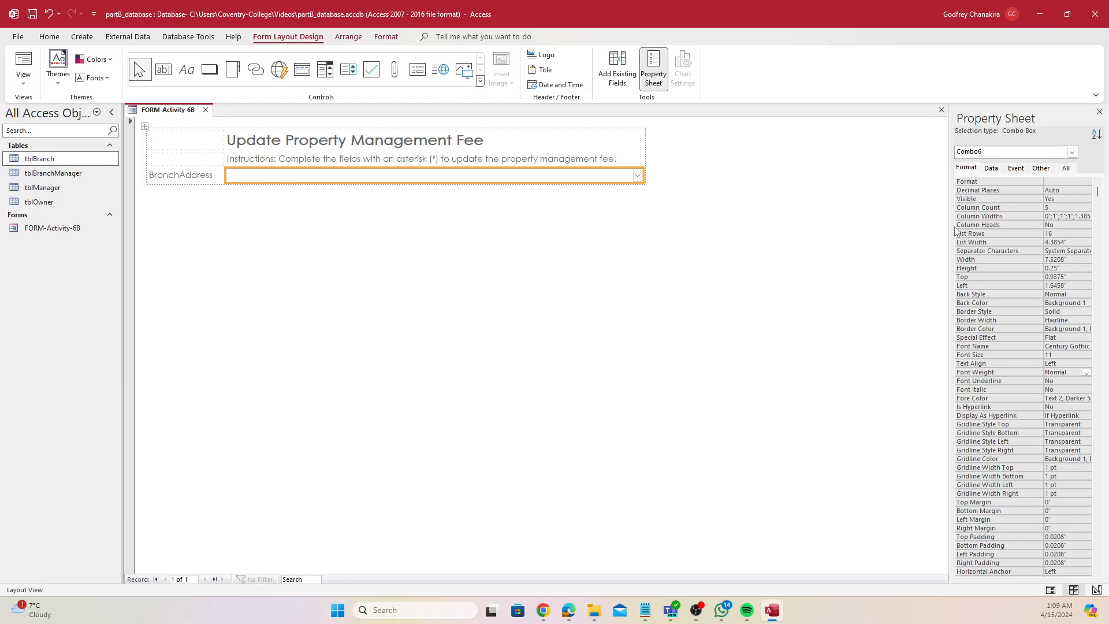
left_click_drag(949, 223, 728, 218)
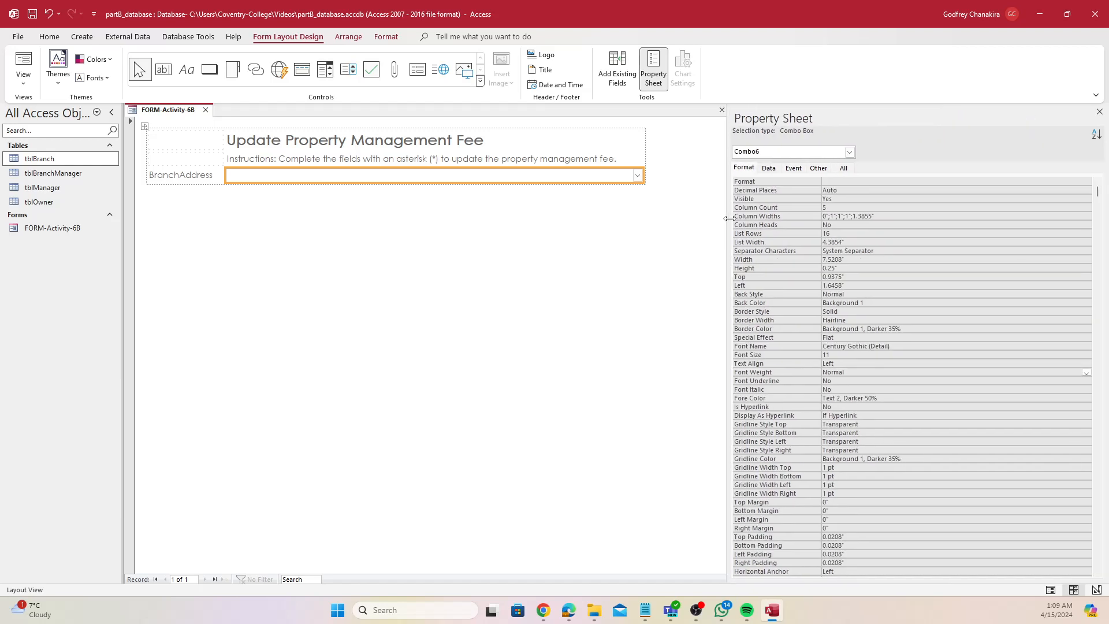
left_click(826, 216)
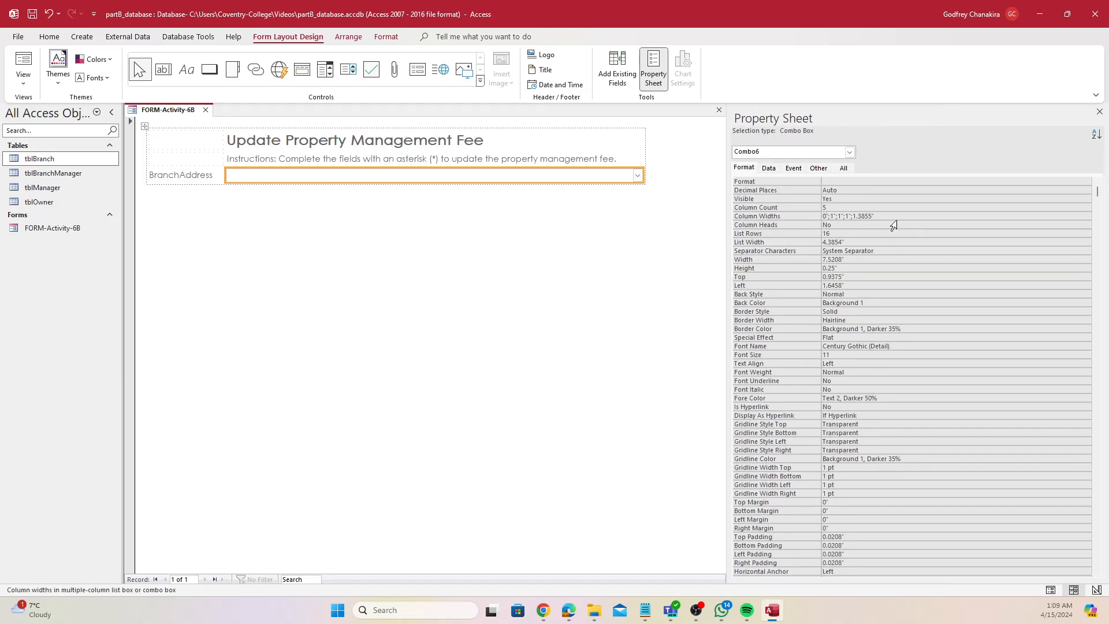
key("Up")
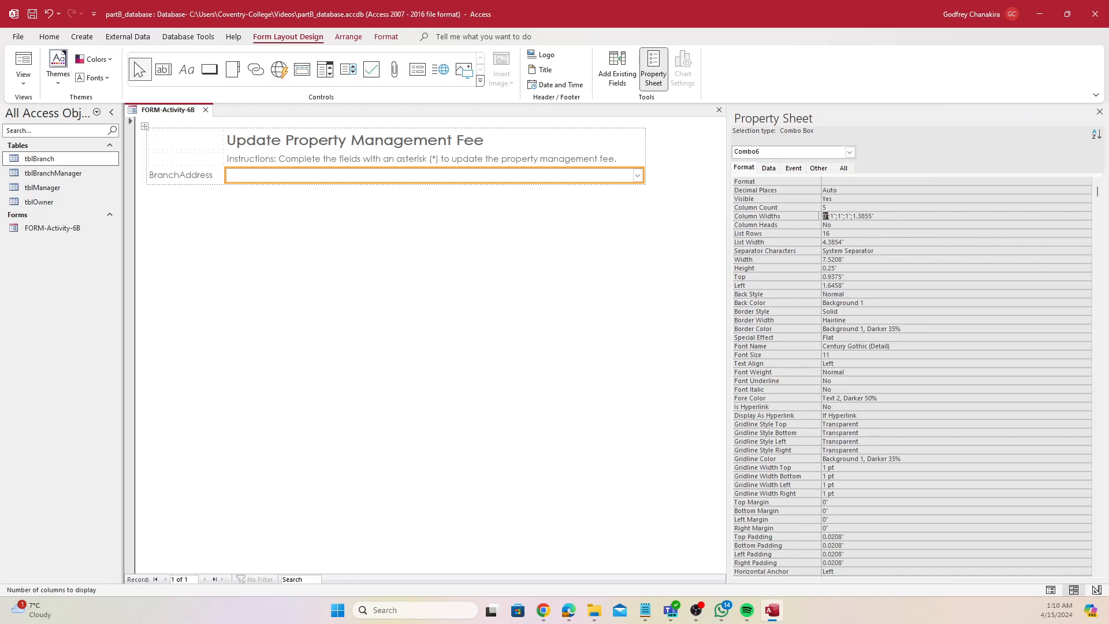
left_click(847, 221)
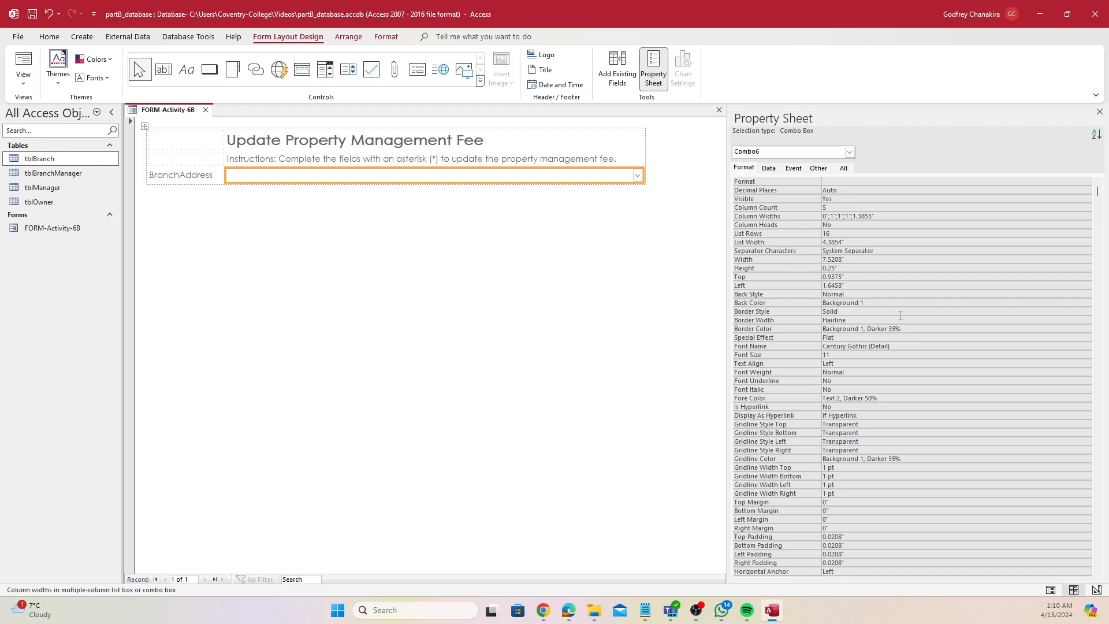
type(".")
key("BackSpace")
key("BackSpace")
type("3")
Step: Preview the widened address column of the drop-down list in Form View
right_click(173, 110)
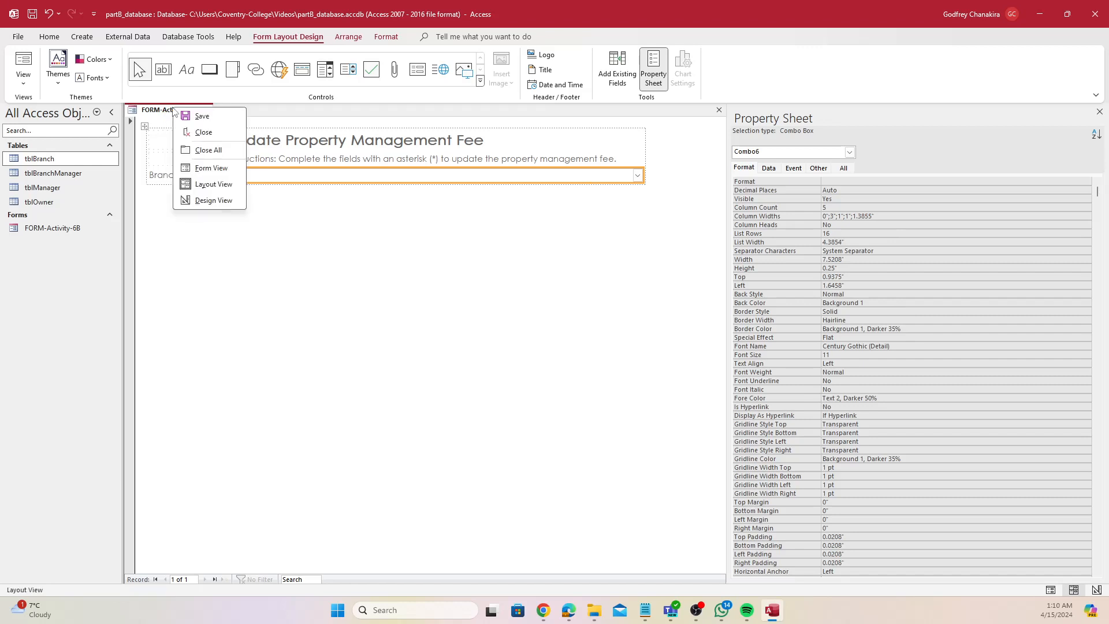
right_click(167, 112)
left_click(205, 170)
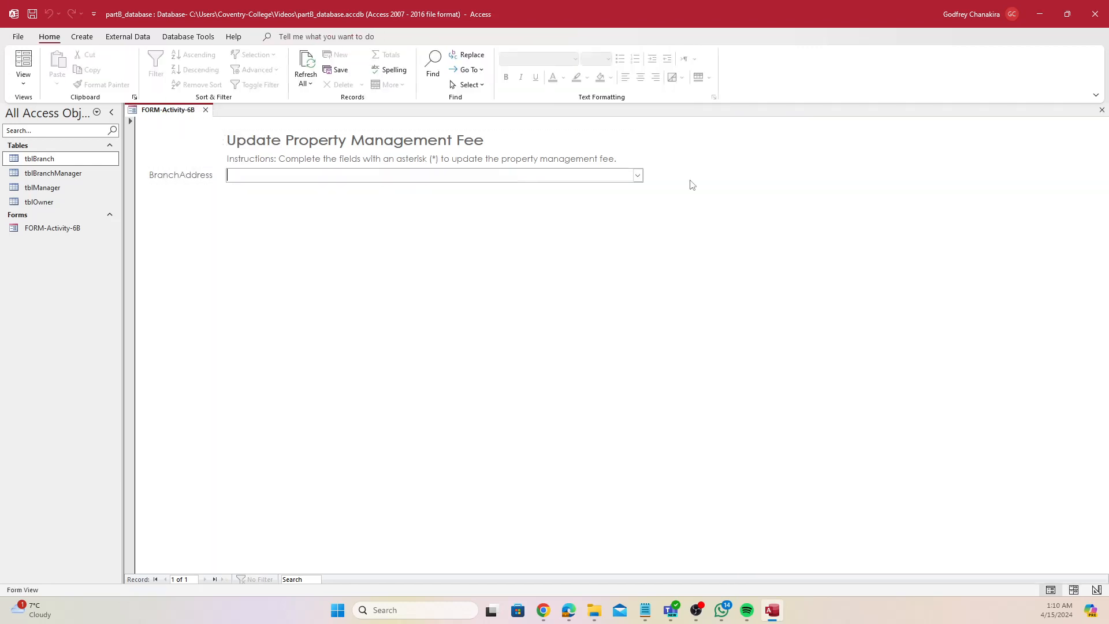
left_click(637, 176)
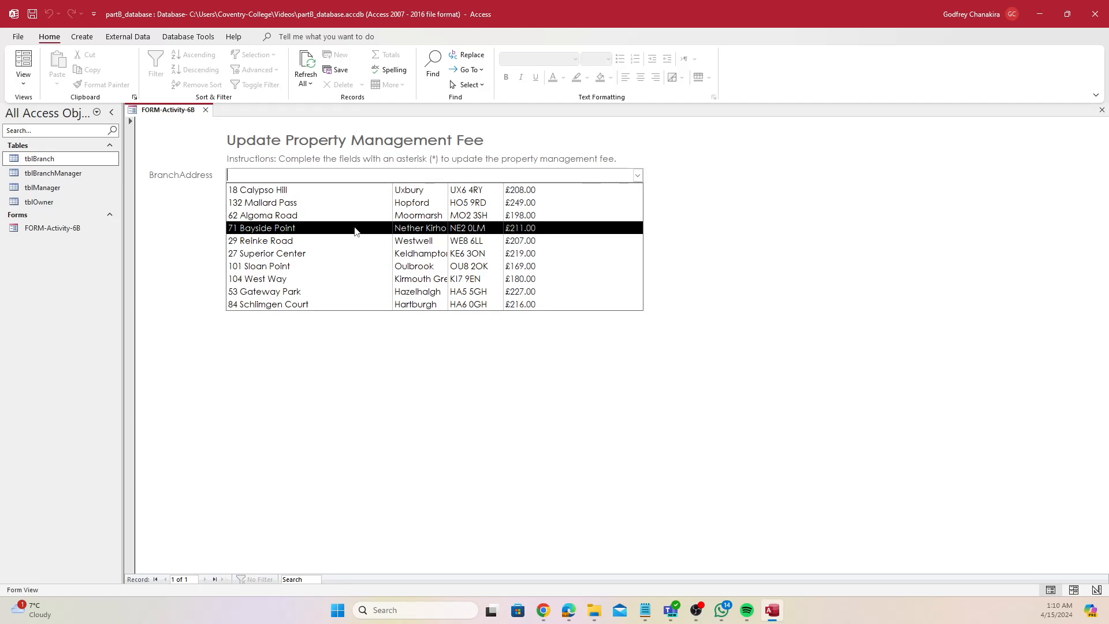
Step: Return to Layout View and reduce the combo box's address column width to 2"
right_click(178, 113)
left_click(234, 184)
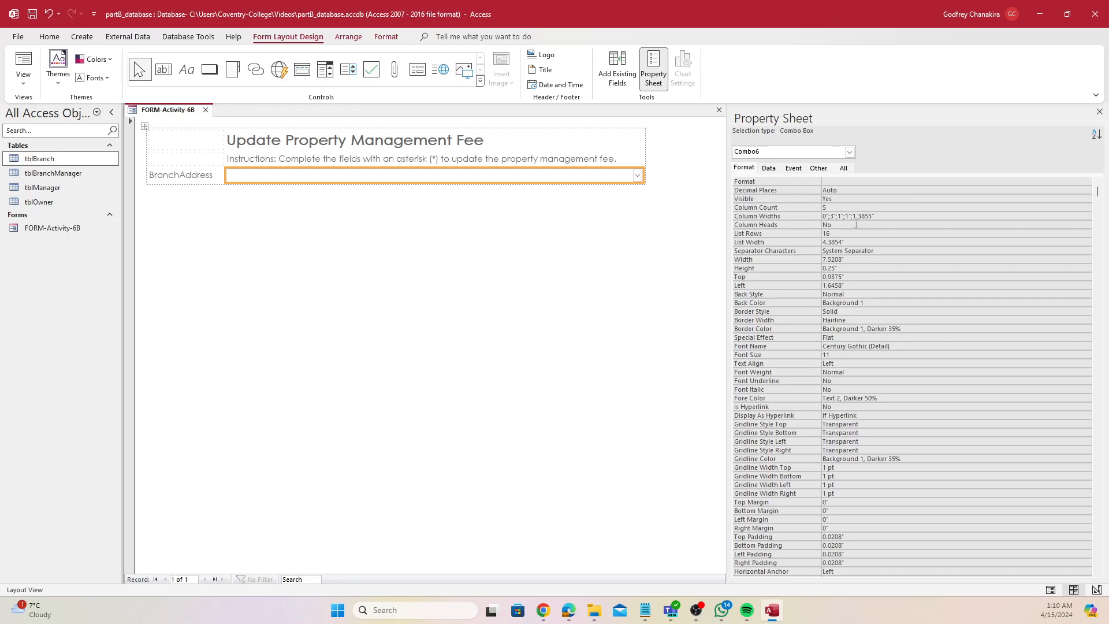
left_click(833, 216)
key("BackSpace")
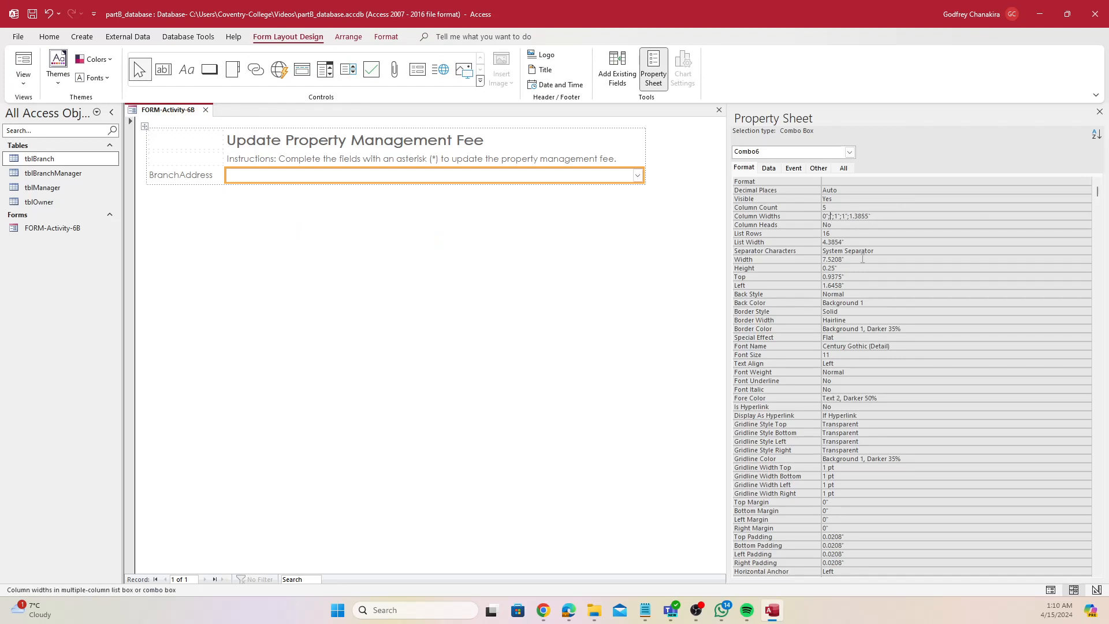
type("2")
Step: Preview the form again and check how the addresses and towns fit in the drop-down list
right_click(161, 113)
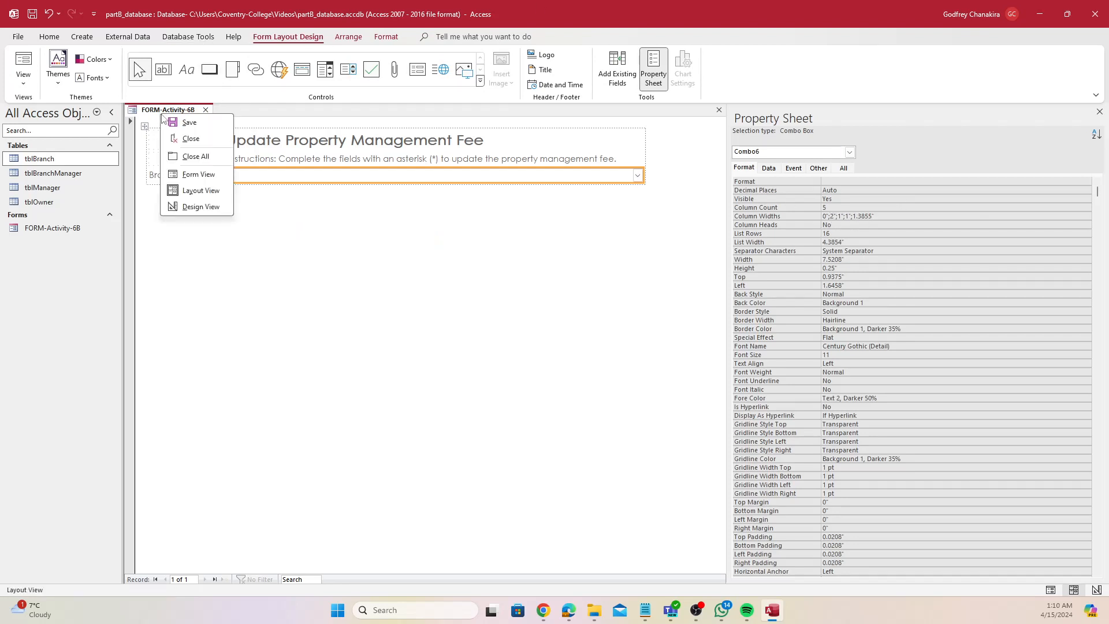
left_click(174, 122)
right_click(162, 111)
left_click(191, 171)
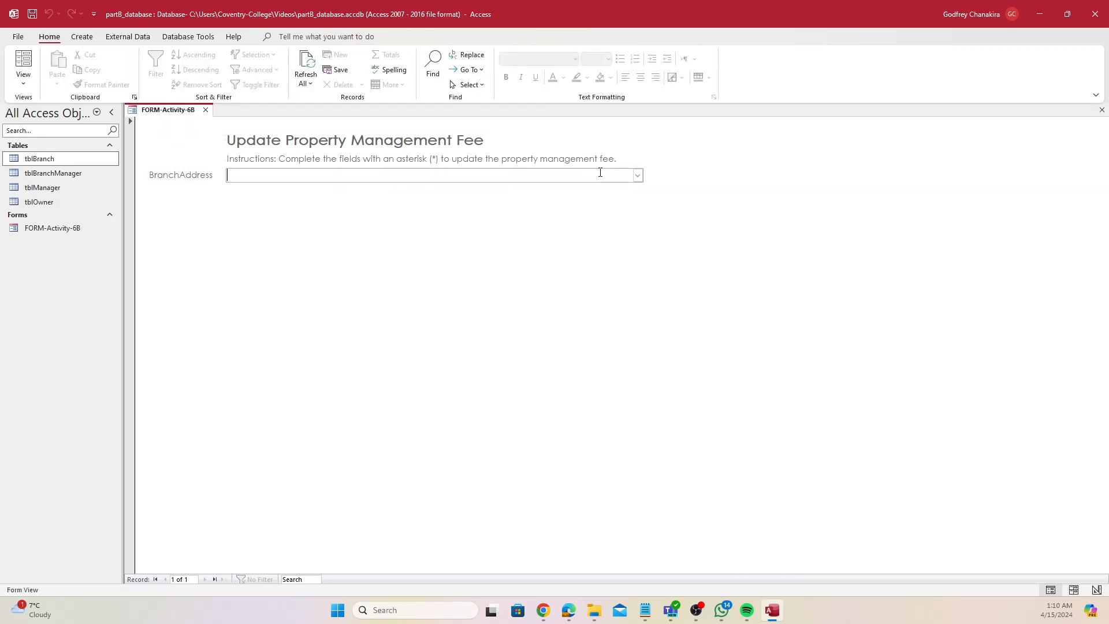
left_click(637, 175)
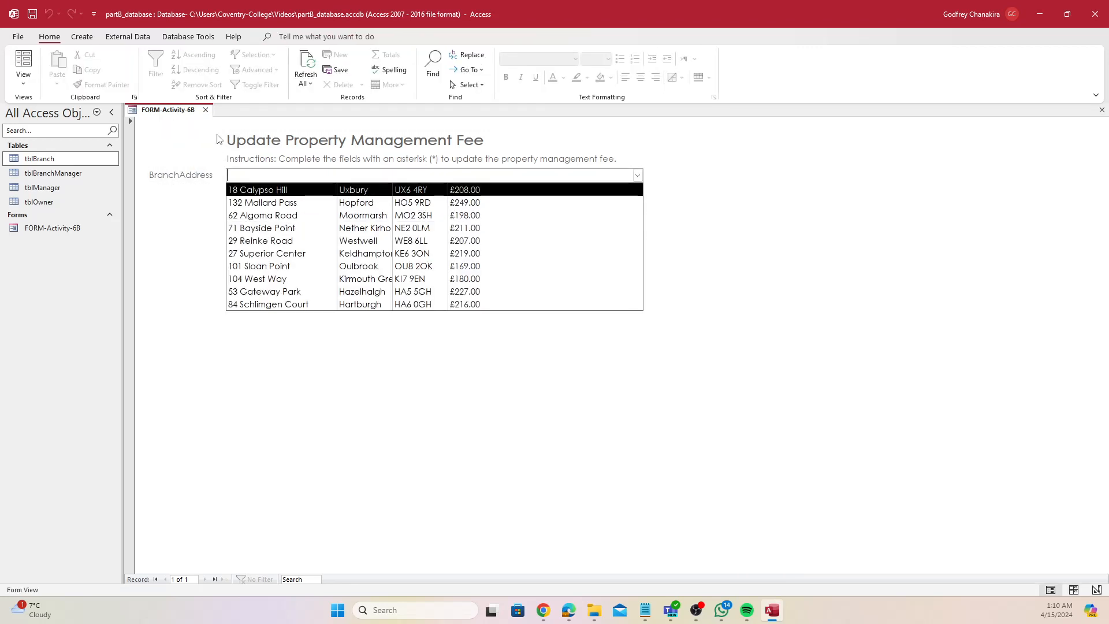
Step: Return to Layout View, set the BranchAddress combo box's address column width to 1.8", and save the form
right_click(180, 114)
left_click(218, 187)
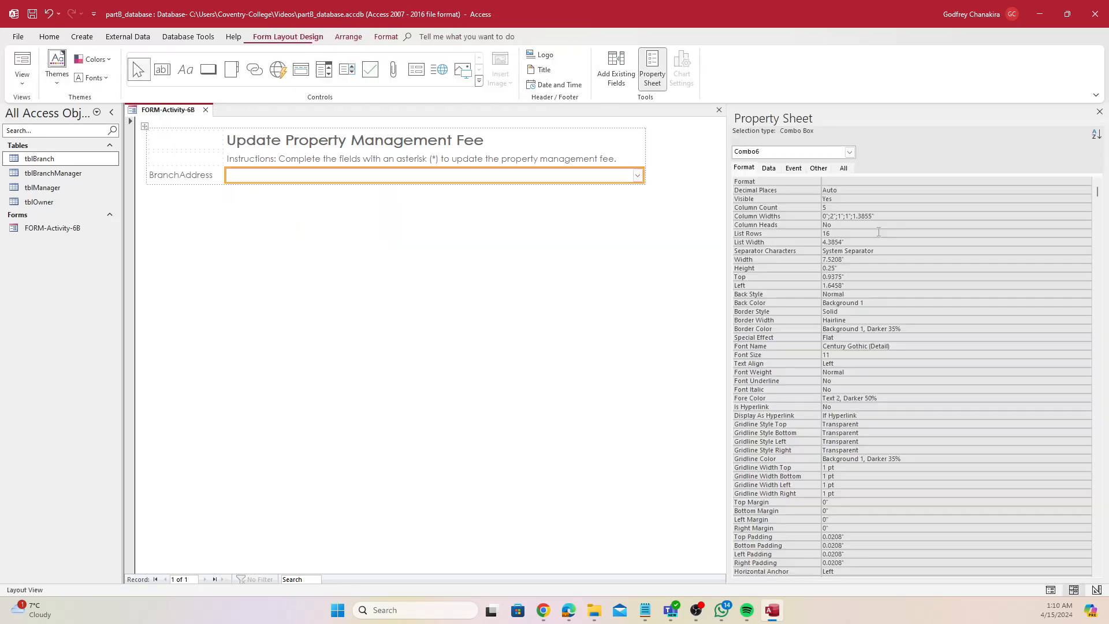
left_click(833, 216)
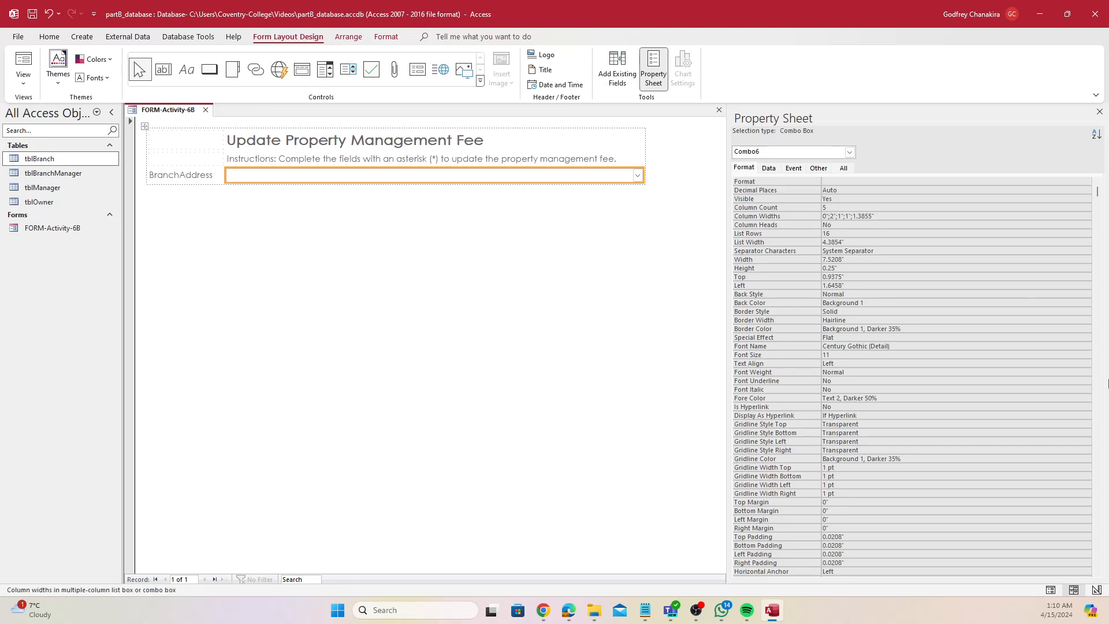
key("Delete")
type("1.8")
right_click(152, 111)
left_click(167, 123)
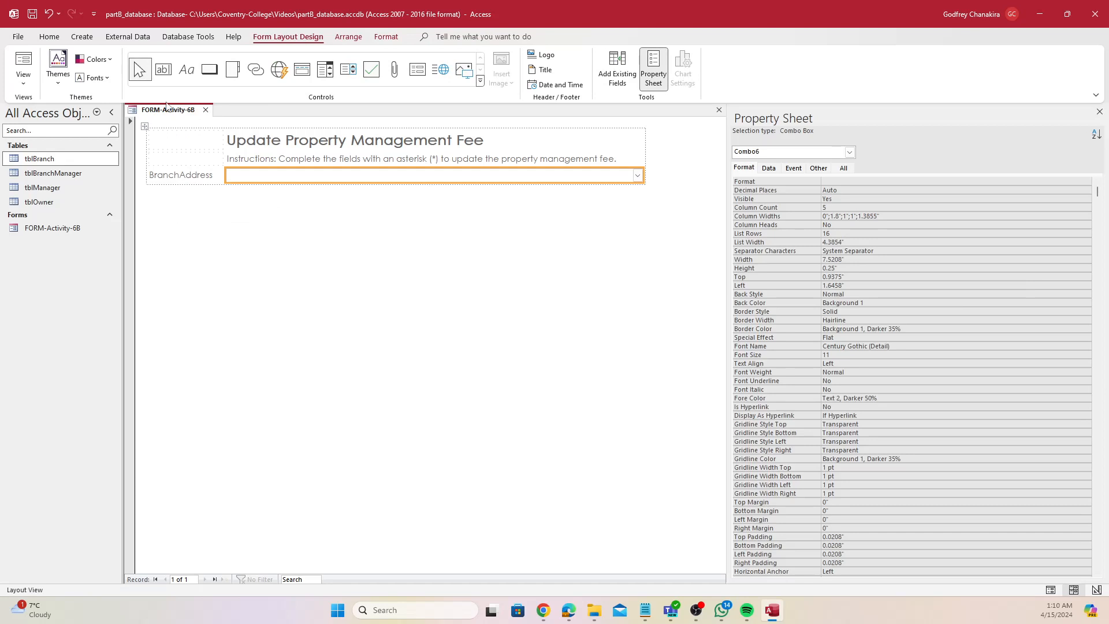
Step: Preview the form in Form View and check how the town names fit in the drop-down list
right_click(148, 110)
left_click(202, 172)
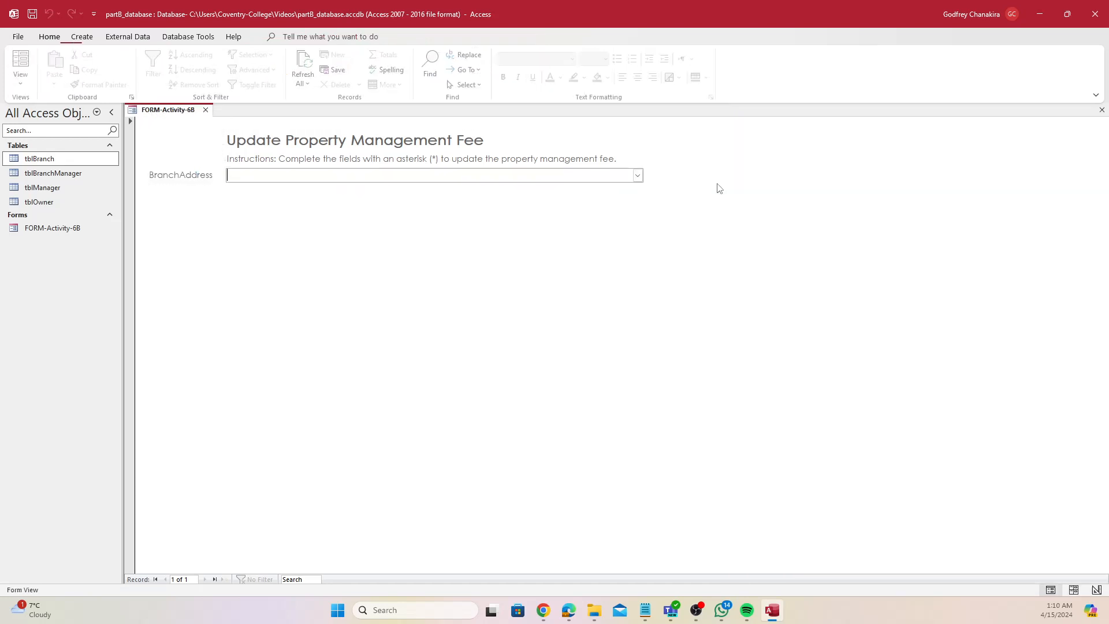
left_click(638, 175)
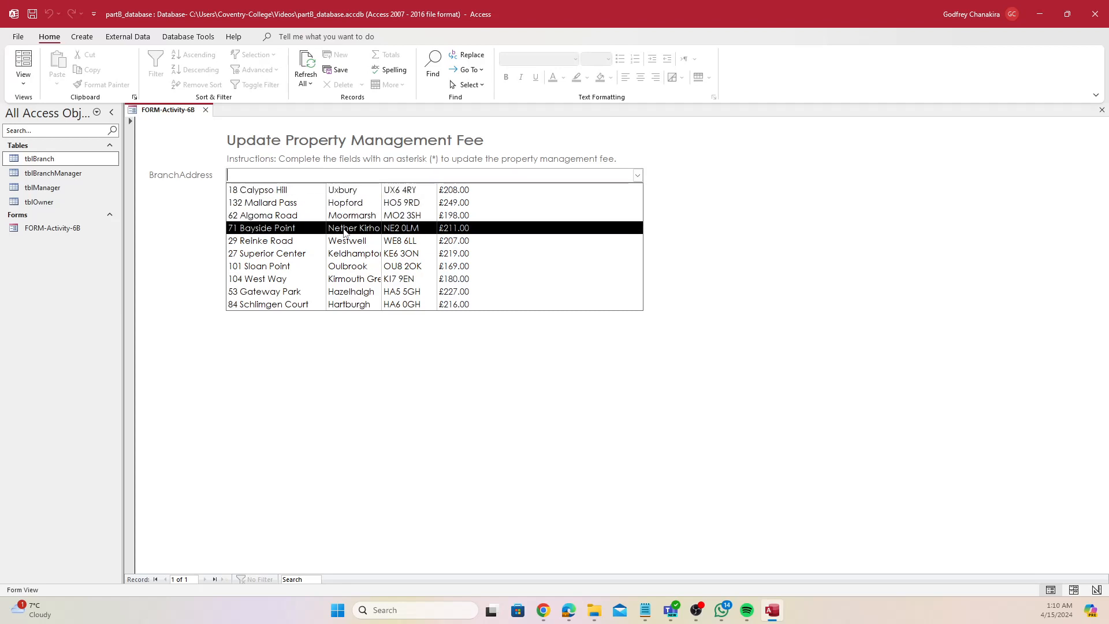
Step: Return to Layout View, set the combo box's town column width to 1.5", and save the form
right_click(153, 110)
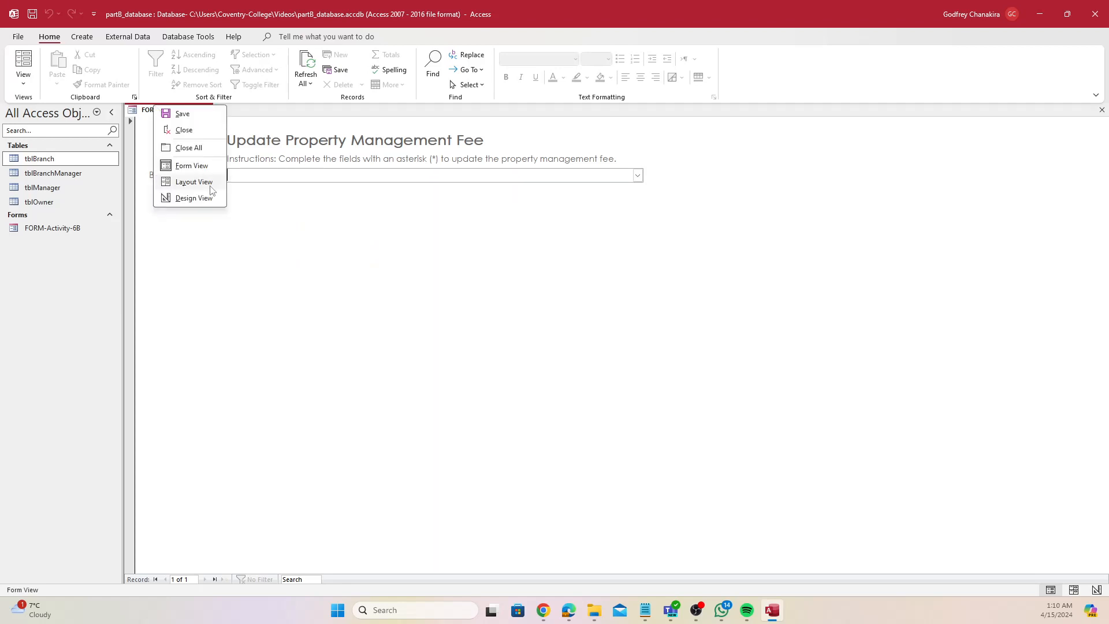
left_click(209, 182)
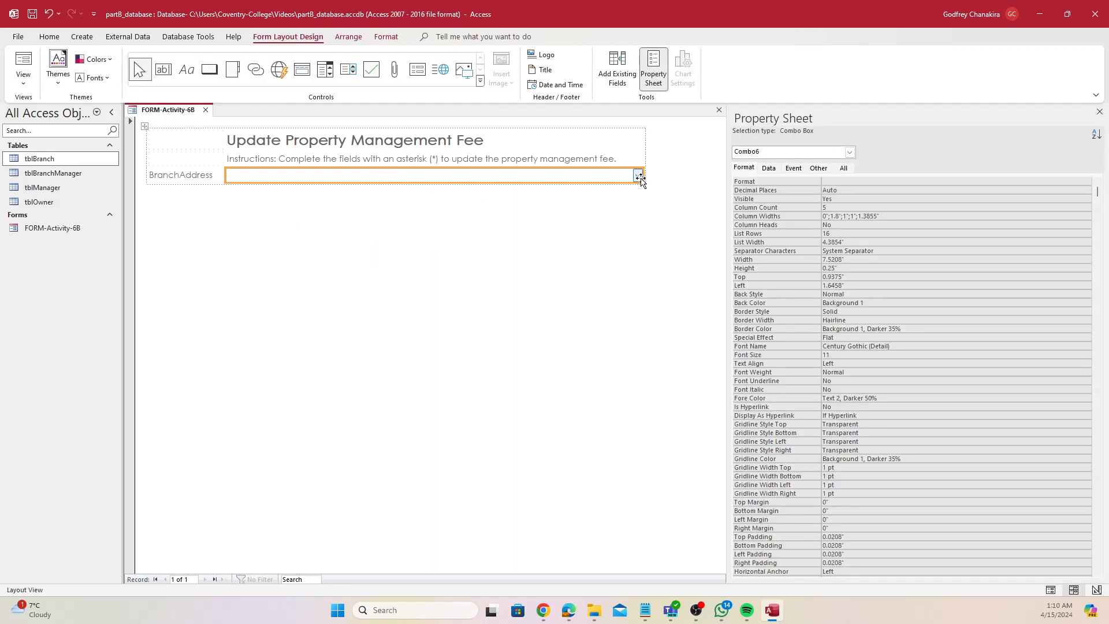
left_click(844, 216)
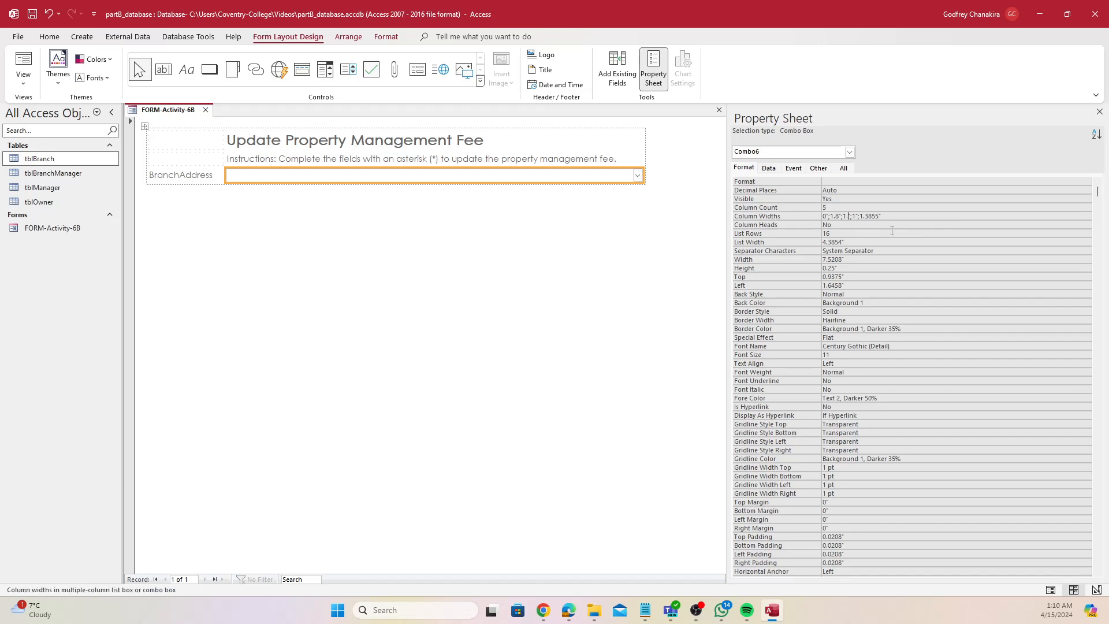
type(".5")
right_click(176, 112)
left_click(185, 119)
Step: Preview the widened town column in Form View and test the combo box by selecting 132 Mallard Pass and 18 Calypso Hill
right_click(155, 110)
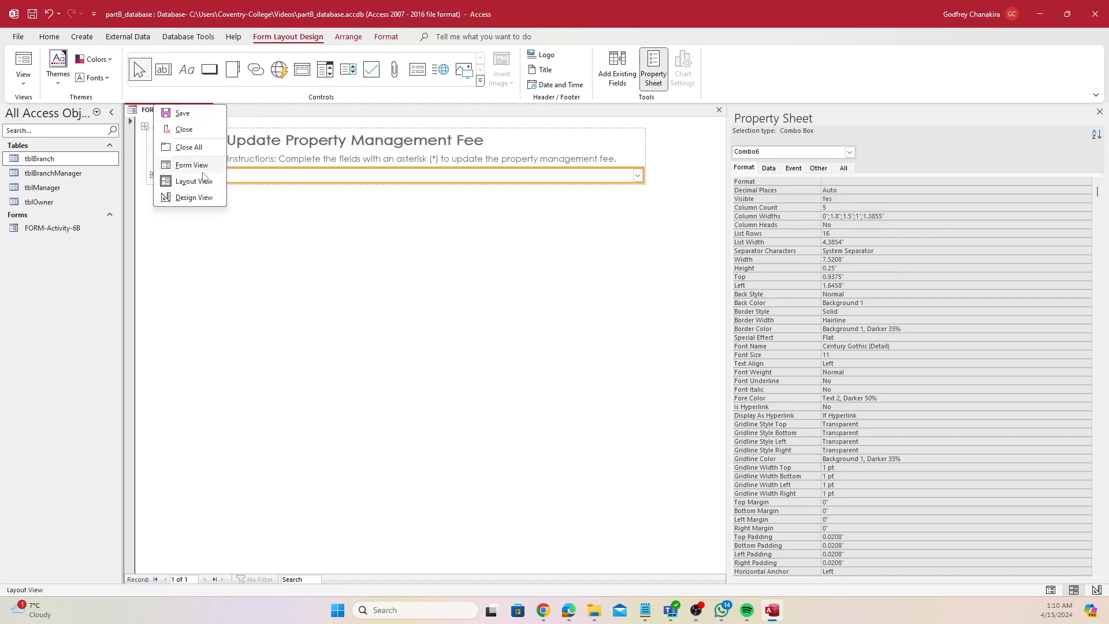
left_click(196, 169)
left_click(637, 175)
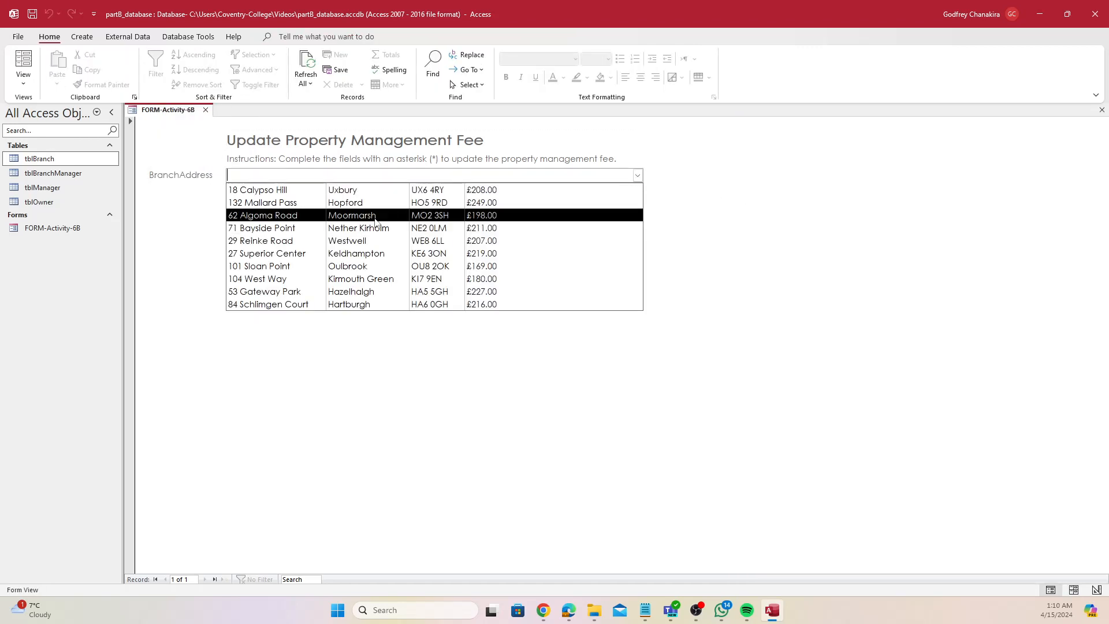
left_click(273, 204)
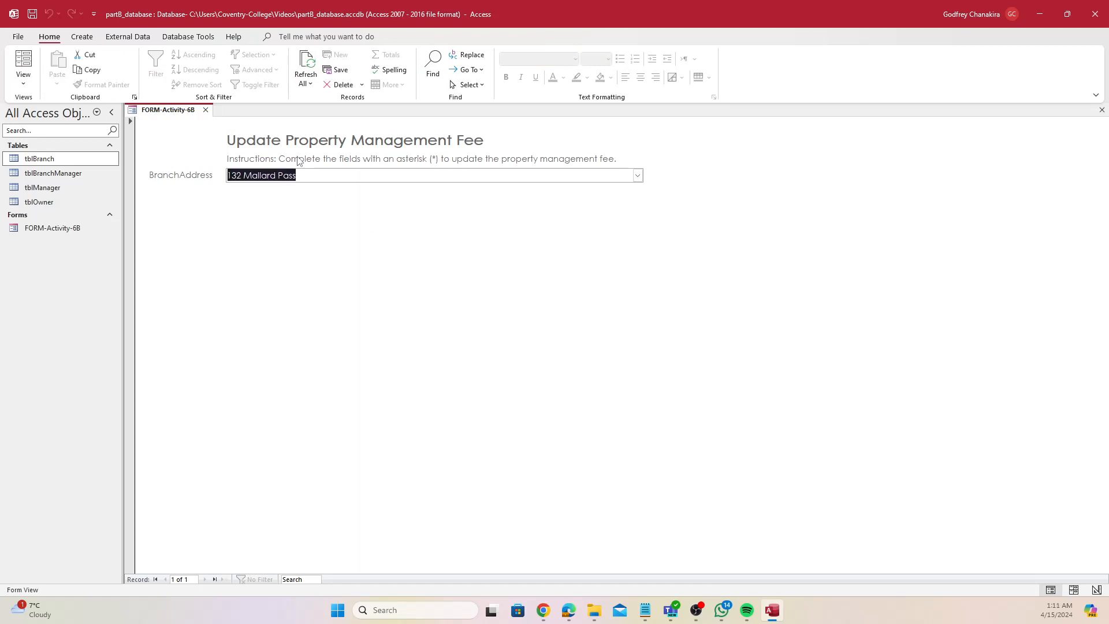
left_click(642, 176)
left_click(496, 186)
Step: Check the brief beside the form, highlight its Manager surname requirement, and return to the maximized database window
left_click_drag(648, 5, 834, 57)
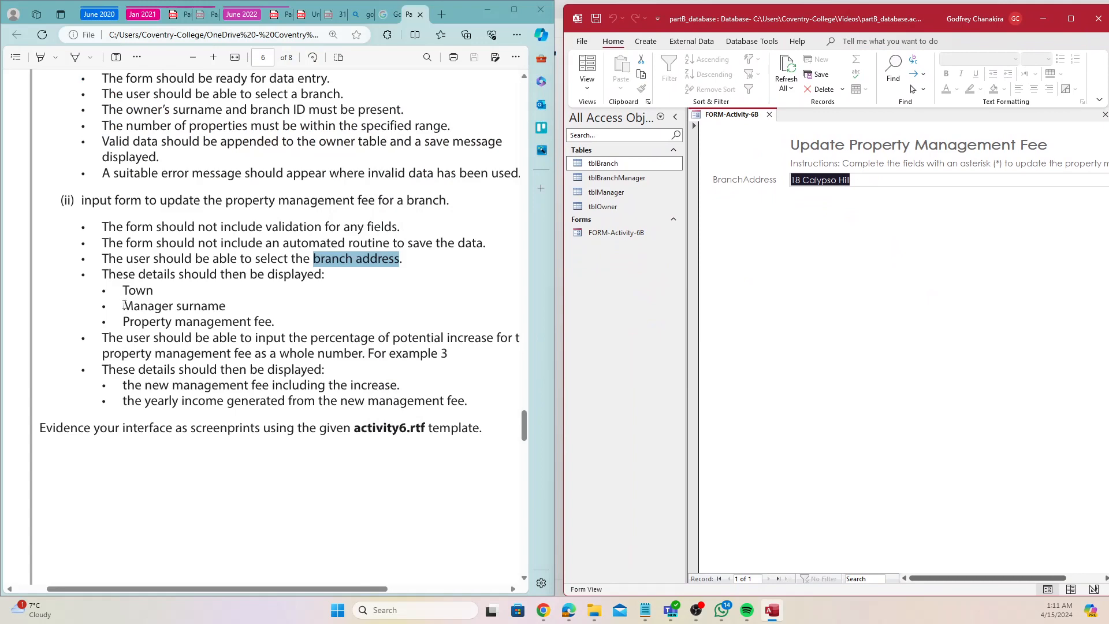
left_click_drag(124, 305, 251, 303)
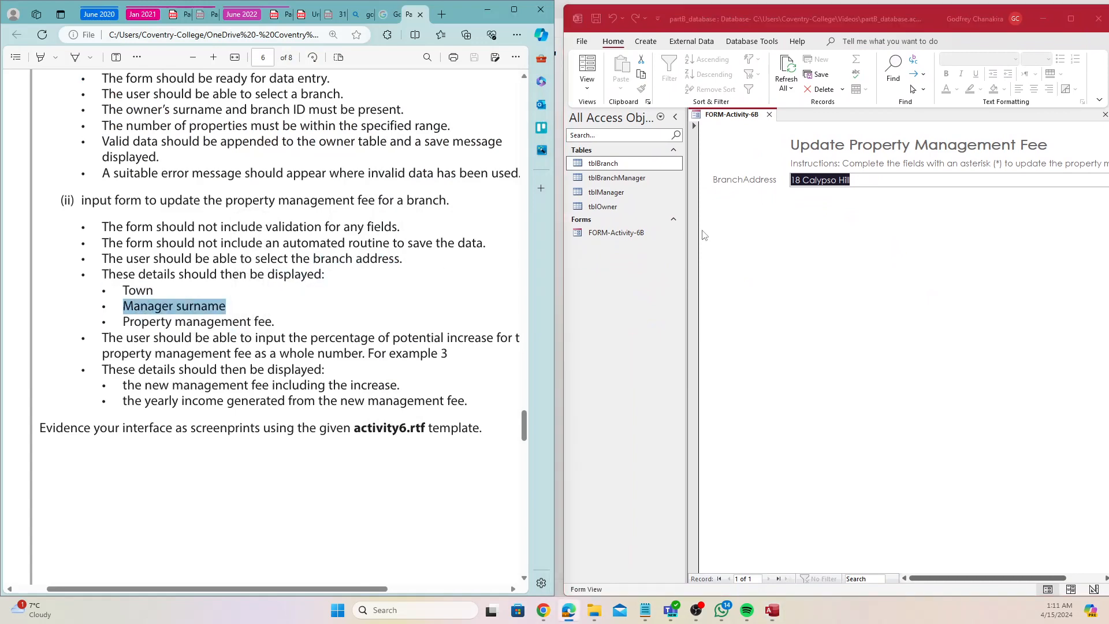
double_click(907, 22)
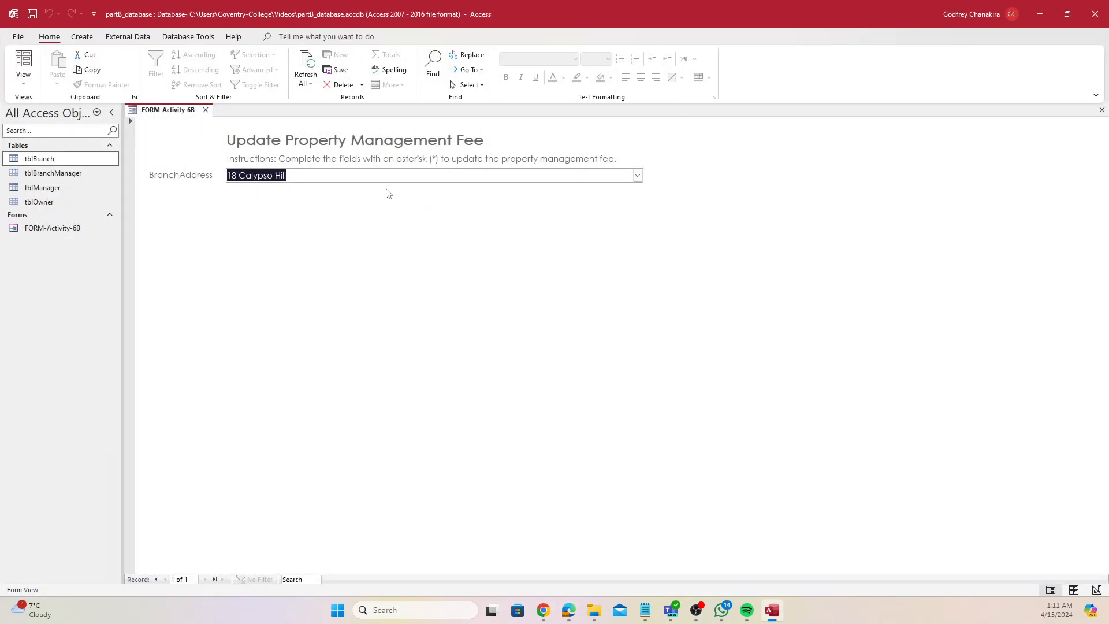
Step: Return to Layout View and open the BranchAddress combo box's row source in the Query Builder
right_click(154, 109)
left_click(180, 182)
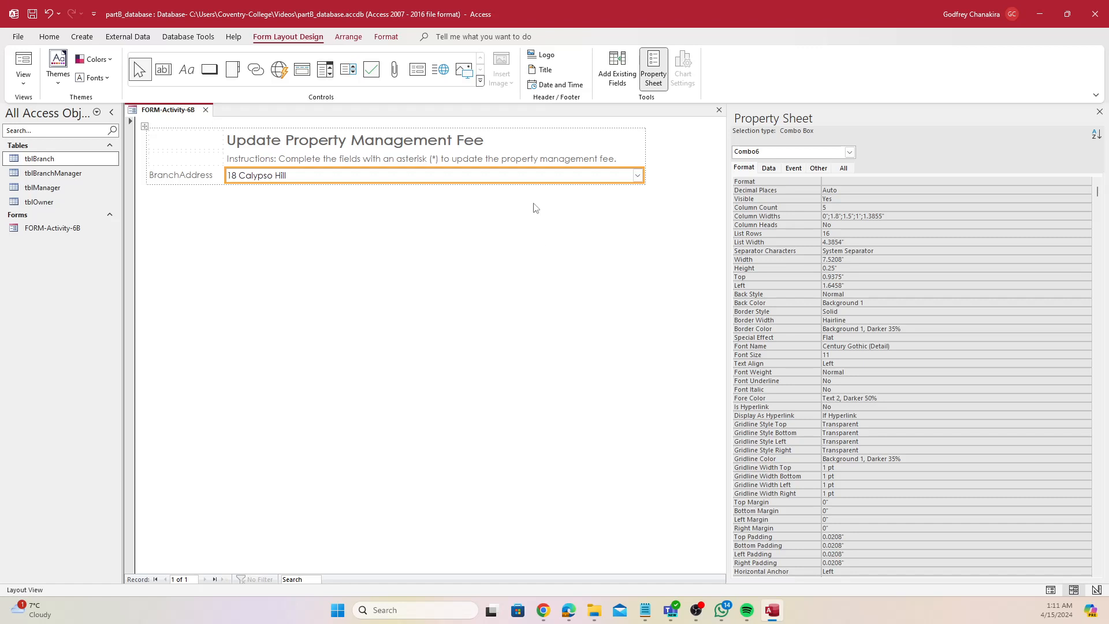
left_click(769, 168)
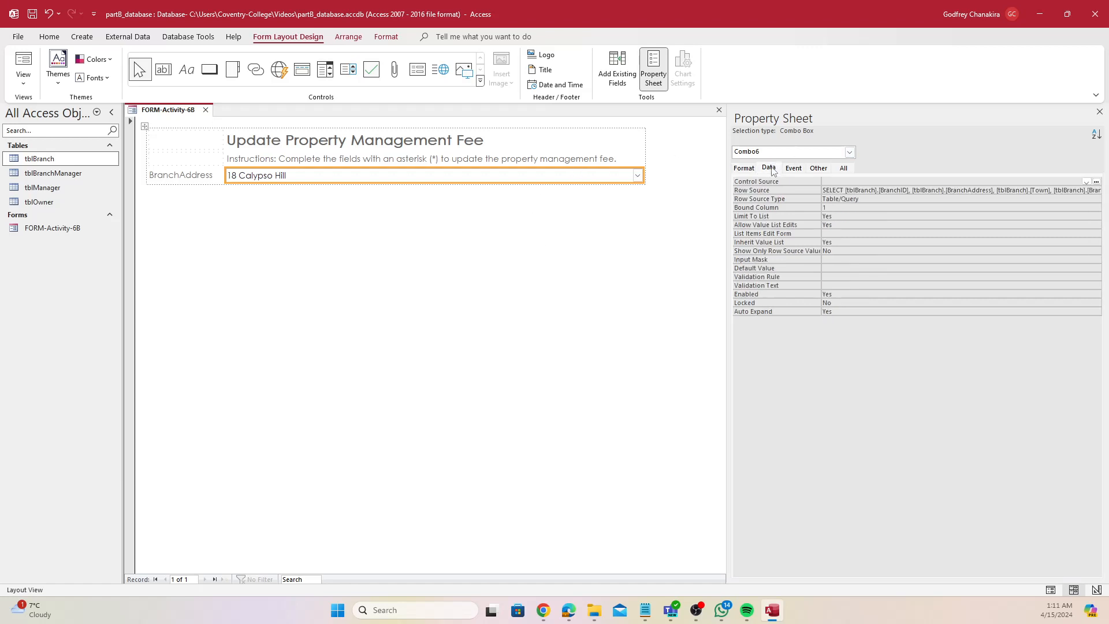
left_click(891, 191)
left_click_drag(832, 189, 1095, 192)
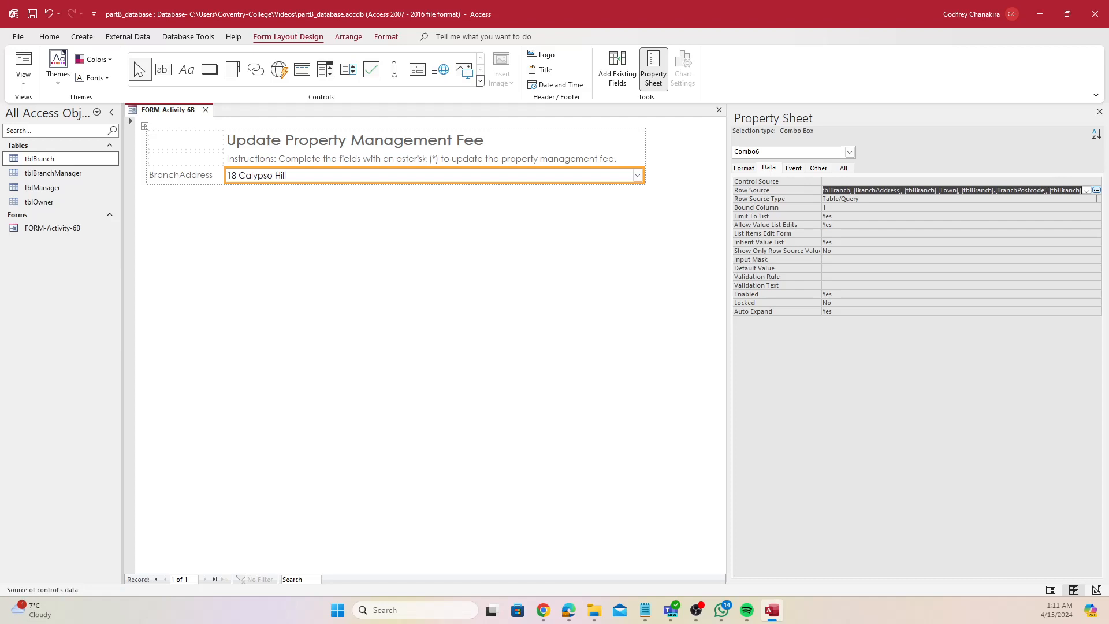
left_click(1096, 191)
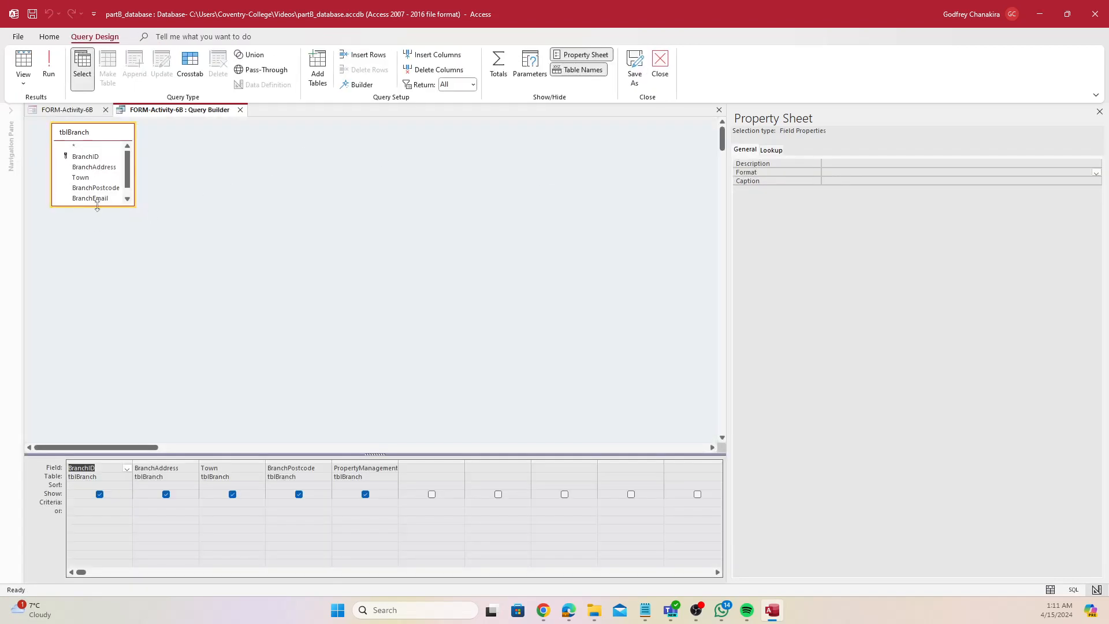
Step: Enlarge the tblBranch field list and add the tblBranchManager and tblManager tables to the query
left_click_drag(97, 206, 100, 235)
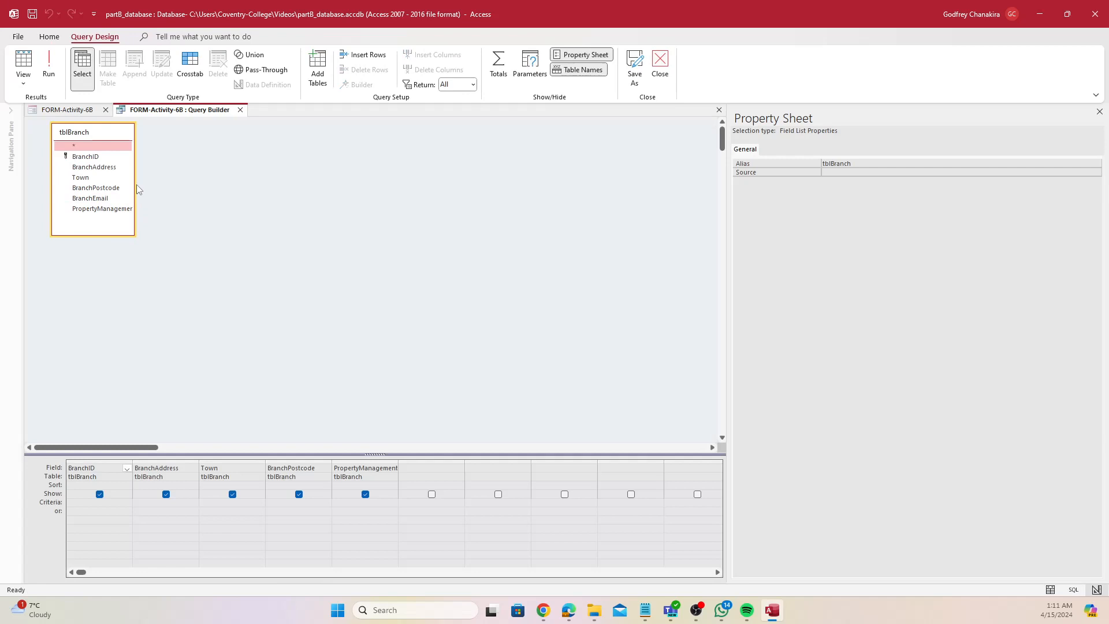
left_click_drag(135, 179, 168, 182)
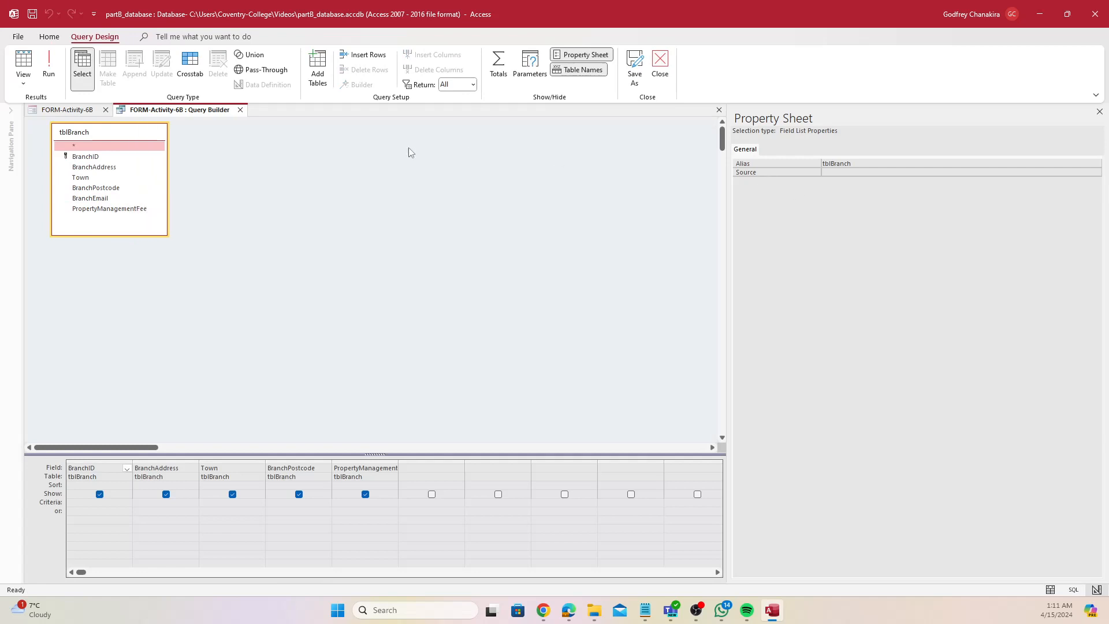
right_click(327, 184)
left_click(353, 216)
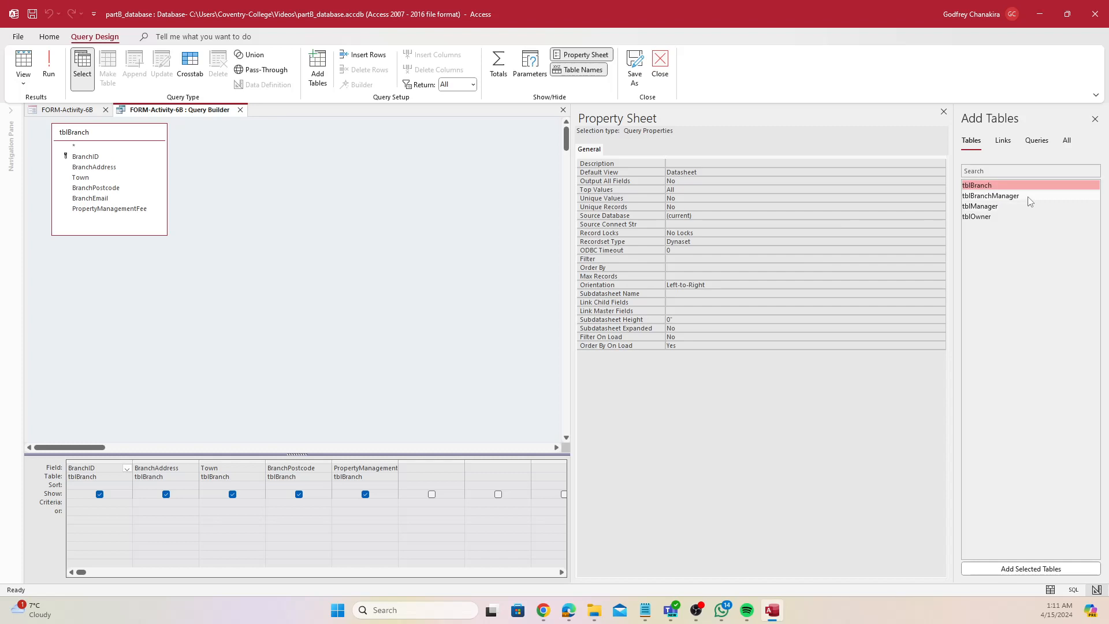
double_click(1028, 197)
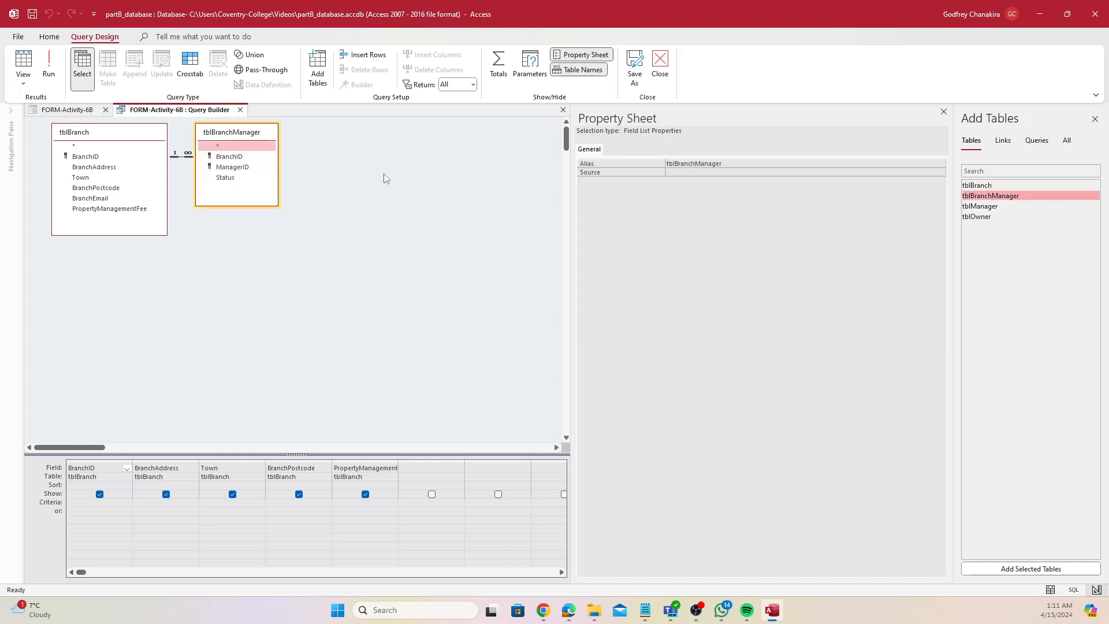
left_click_drag(236, 134, 258, 184)
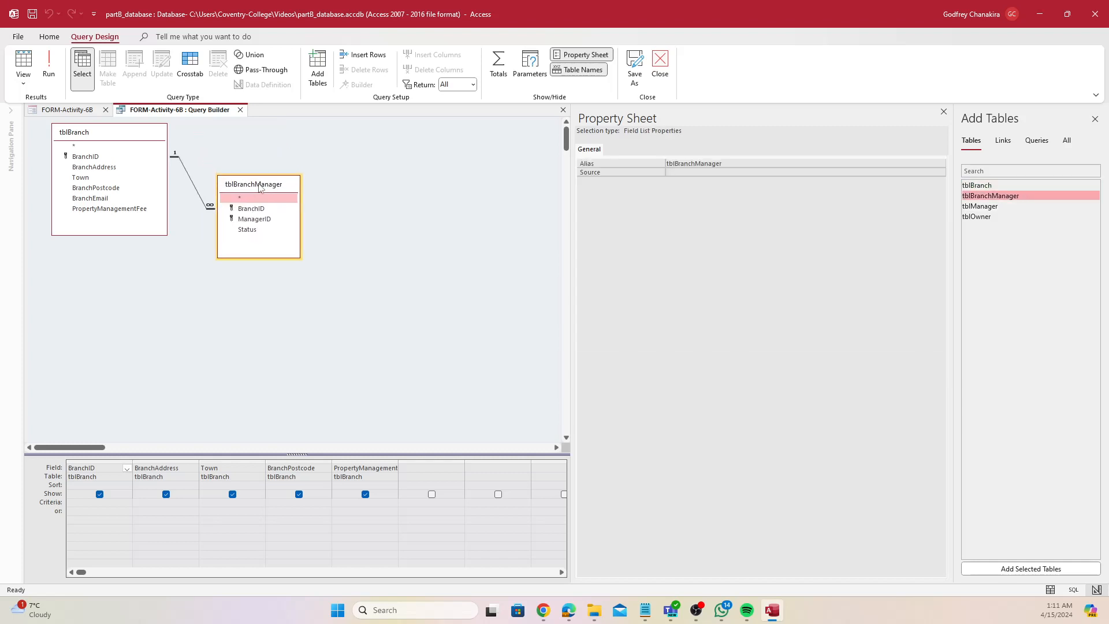
double_click(988, 206)
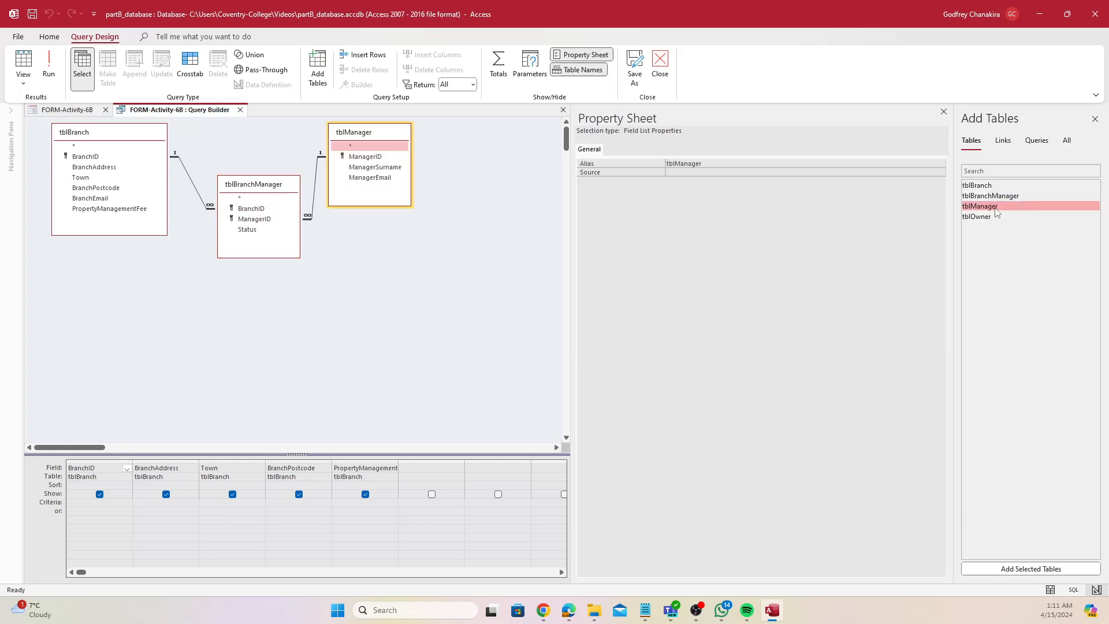
Step: Remove tblBranchManager from the query, add it back, and place it between and below tblBranch and tblManager
left_click(246, 186)
right_click(247, 188)
left_click(427, 256)
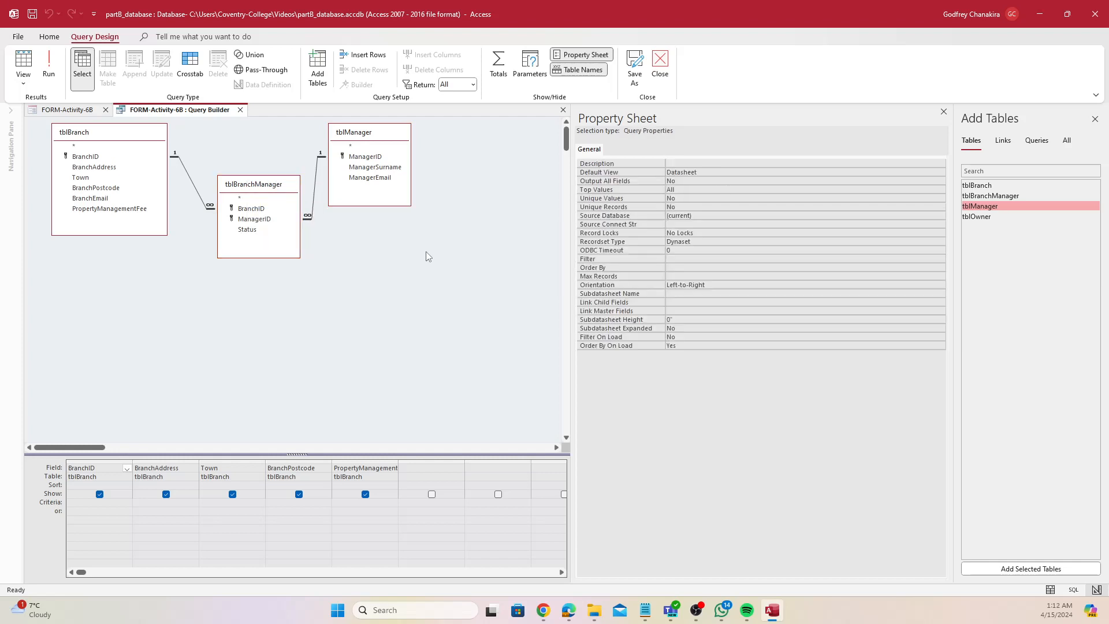
right_click(264, 182)
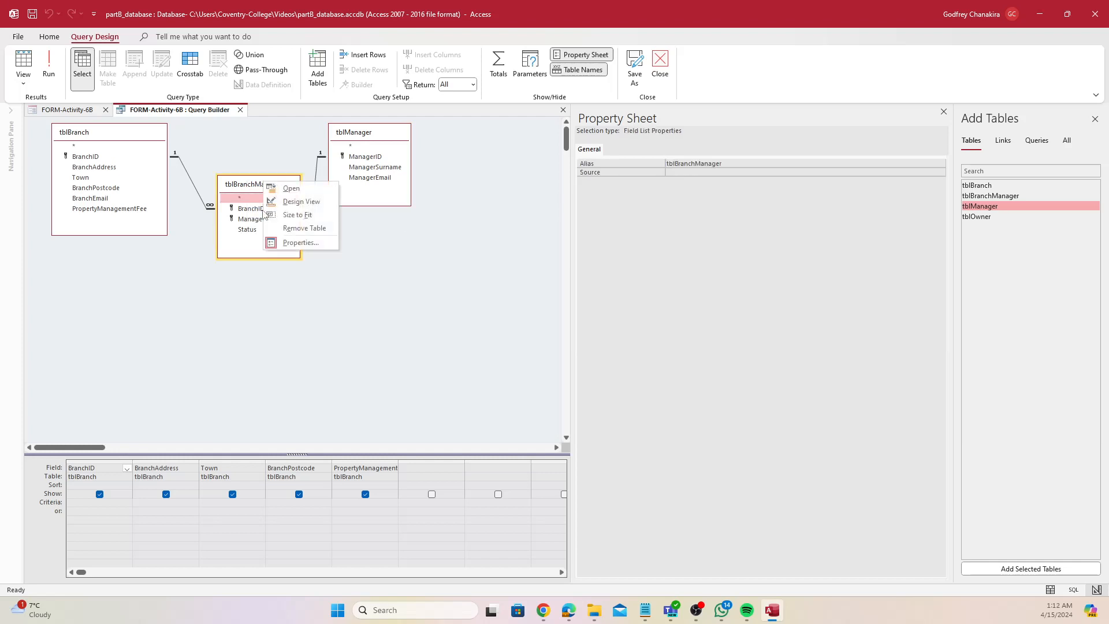
left_click(303, 228)
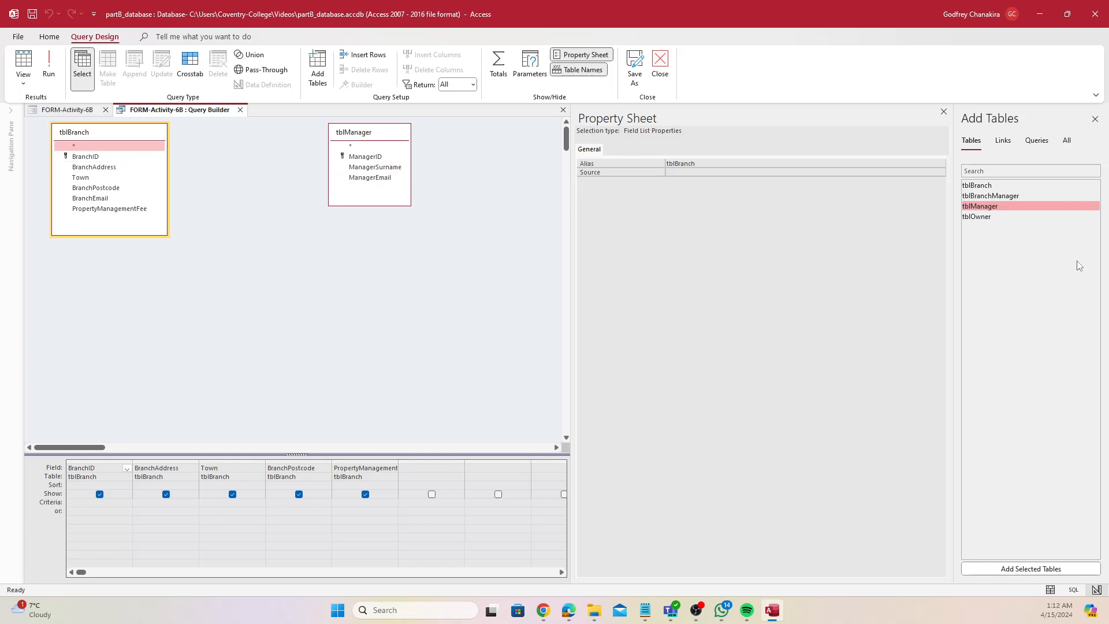
double_click(1028, 196)
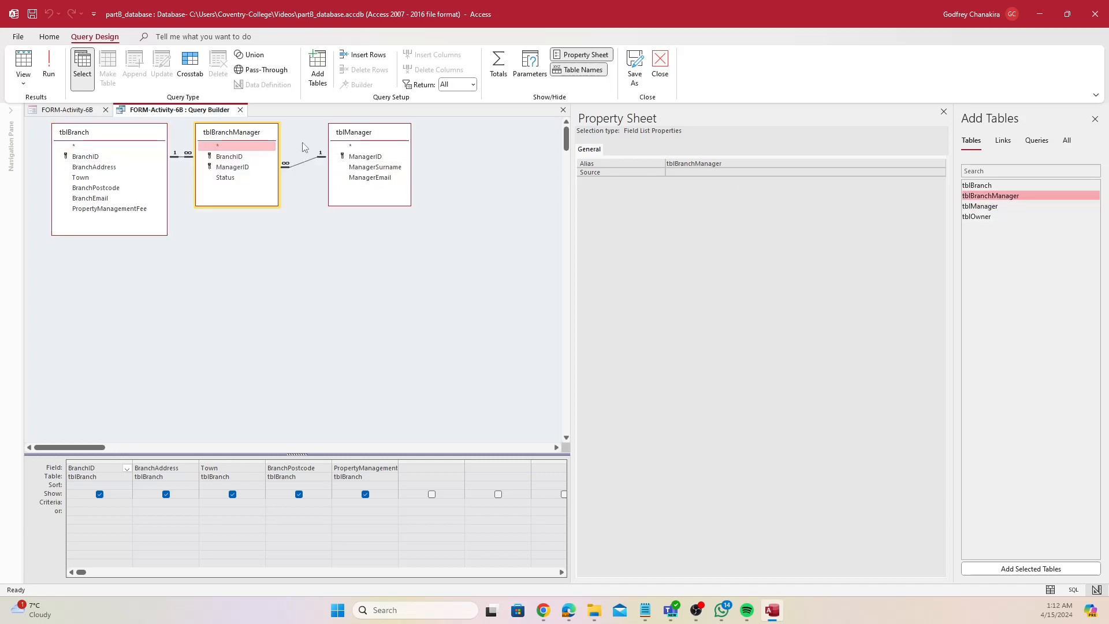
left_click_drag(249, 138, 258, 198)
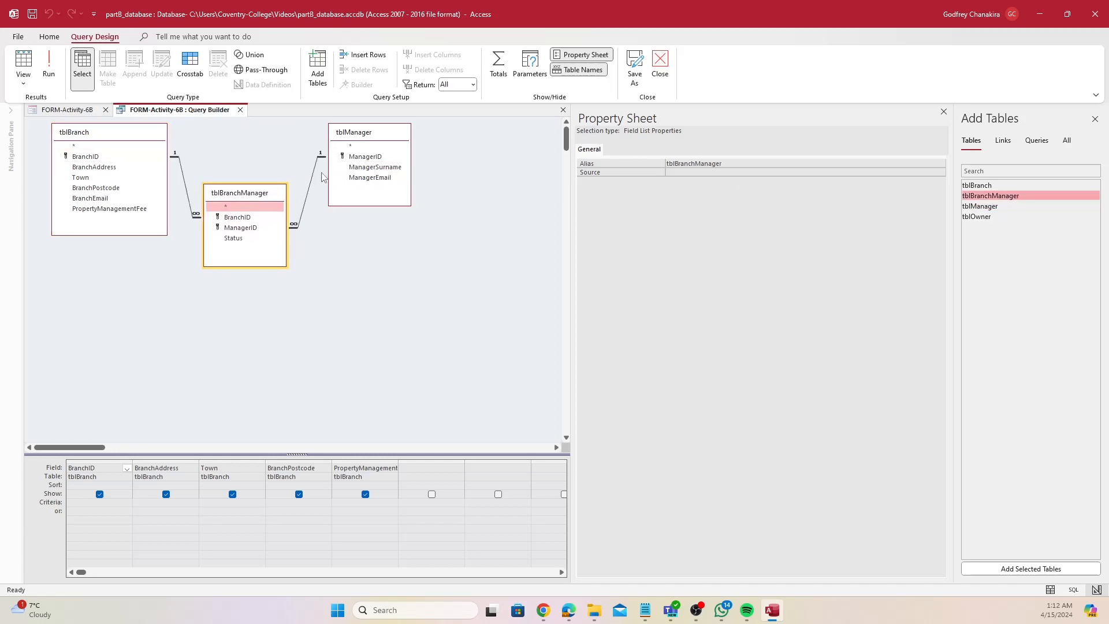
Step: Add the ManagerSurname field from tblManager to the row source query, then save and close the Query Builder
double_click(375, 167)
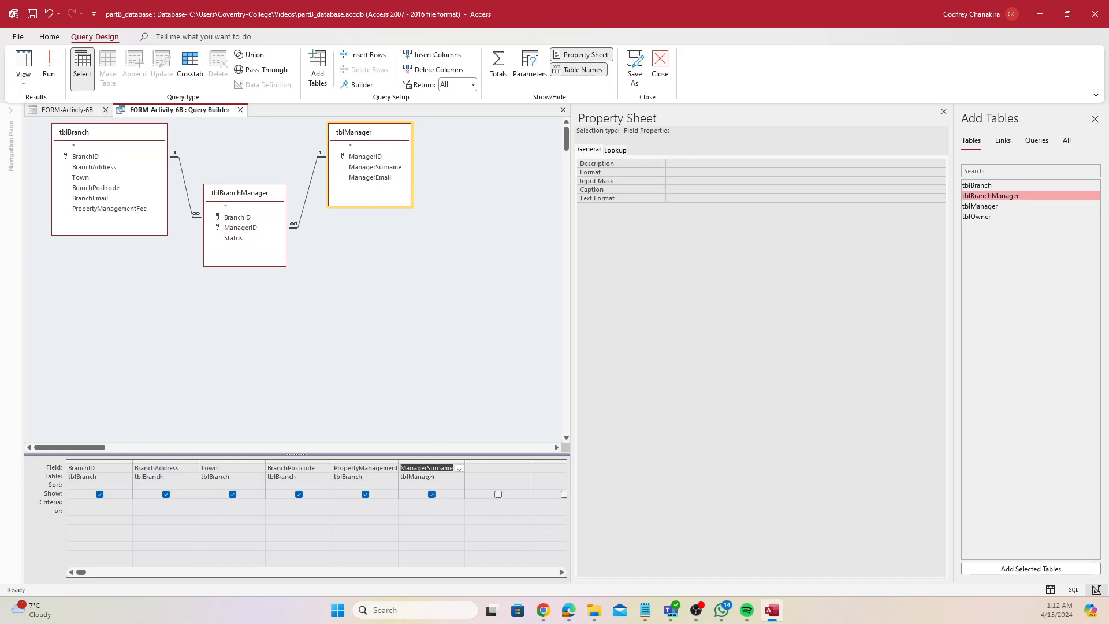
right_click(166, 109)
left_click(191, 113)
left_click(241, 111)
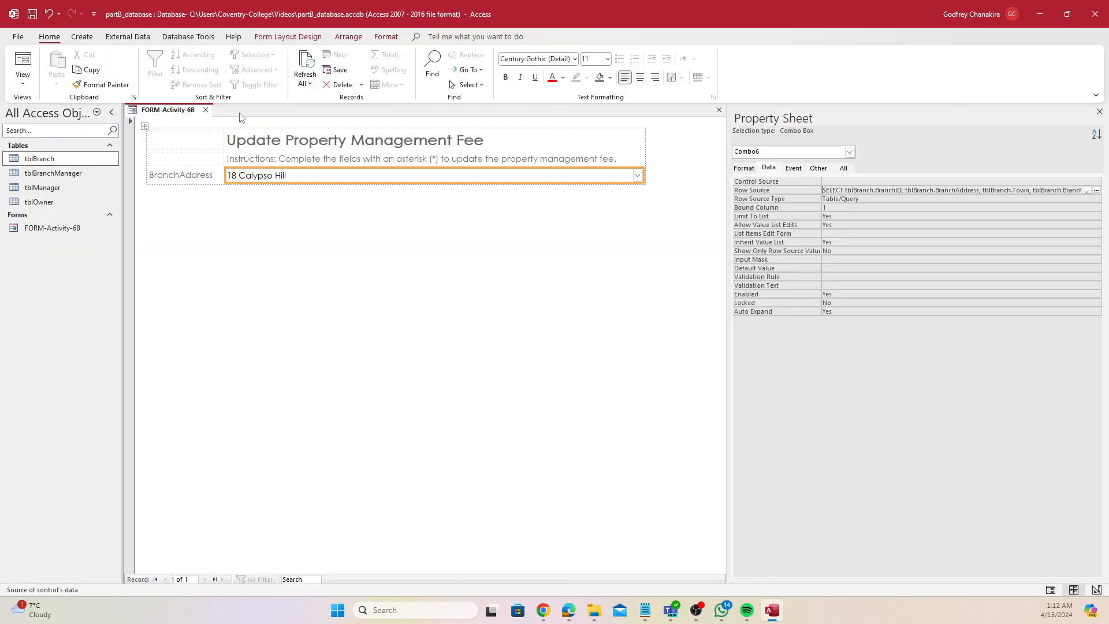
Step: Preview the form in Form View and check the combo box's drop-down list for the manager surname column
right_click(148, 110)
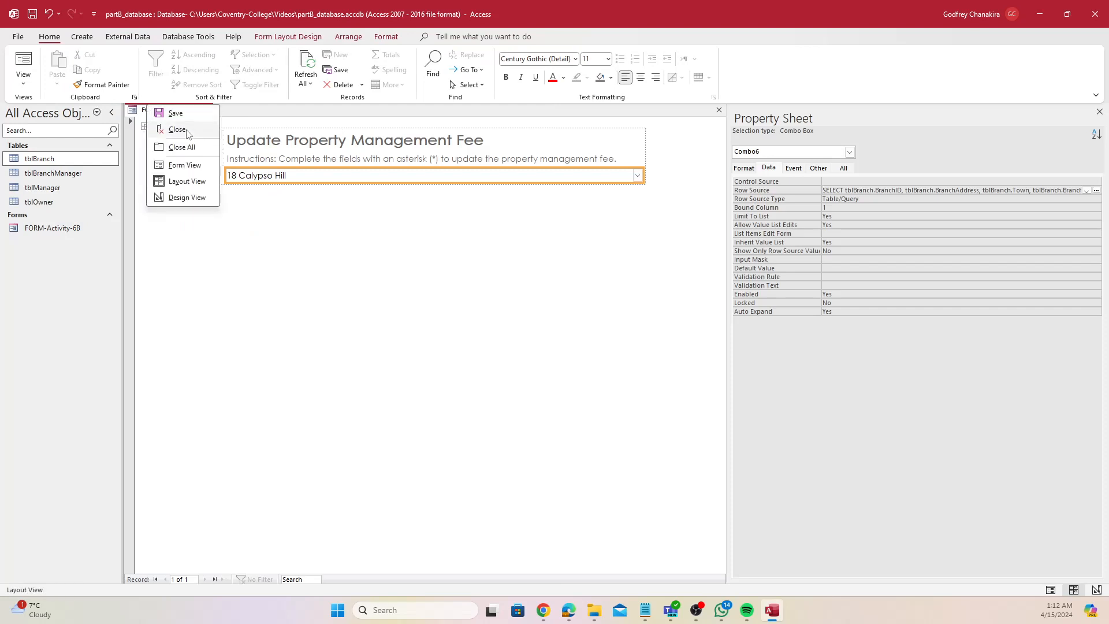
left_click(185, 165)
left_click(637, 175)
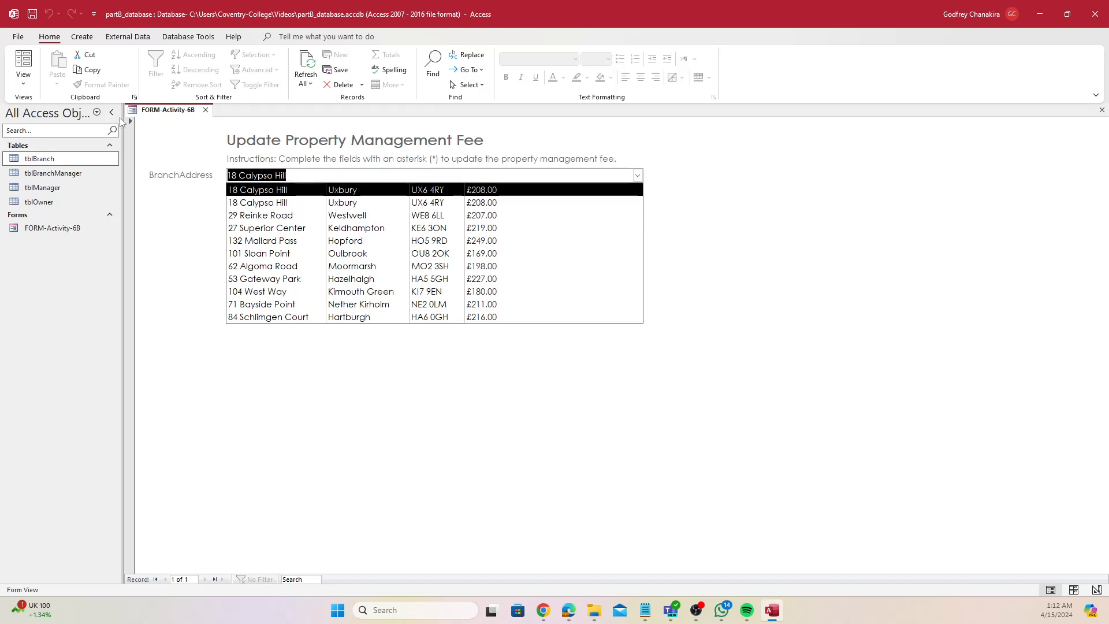
Step: Set the branch address combo box's column count to 6 in Layout View and save the form
right_click(144, 109)
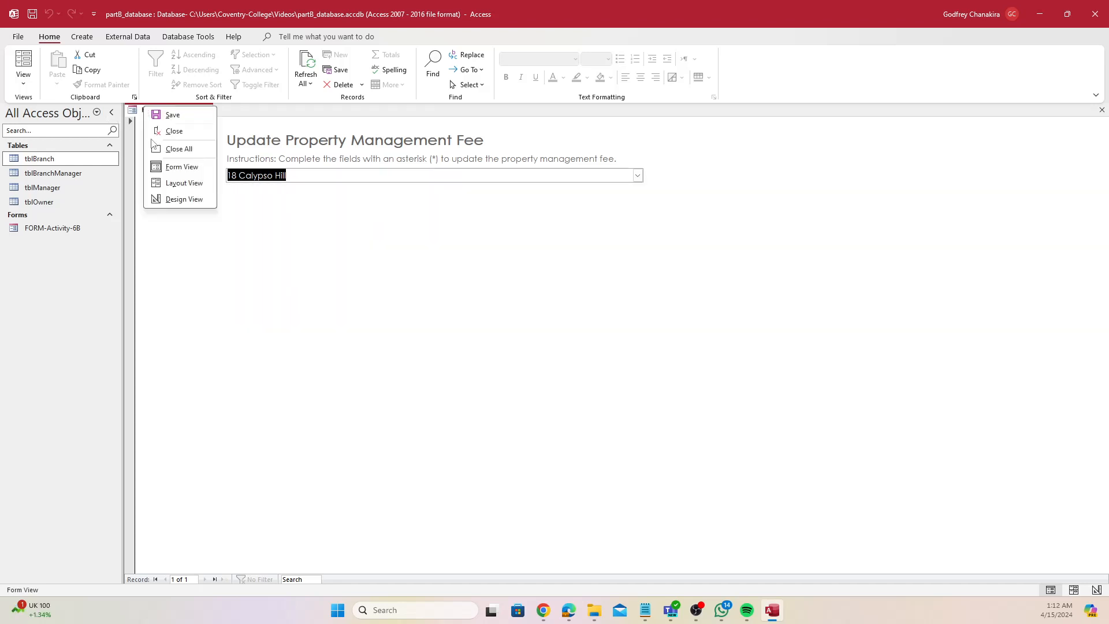
left_click(179, 183)
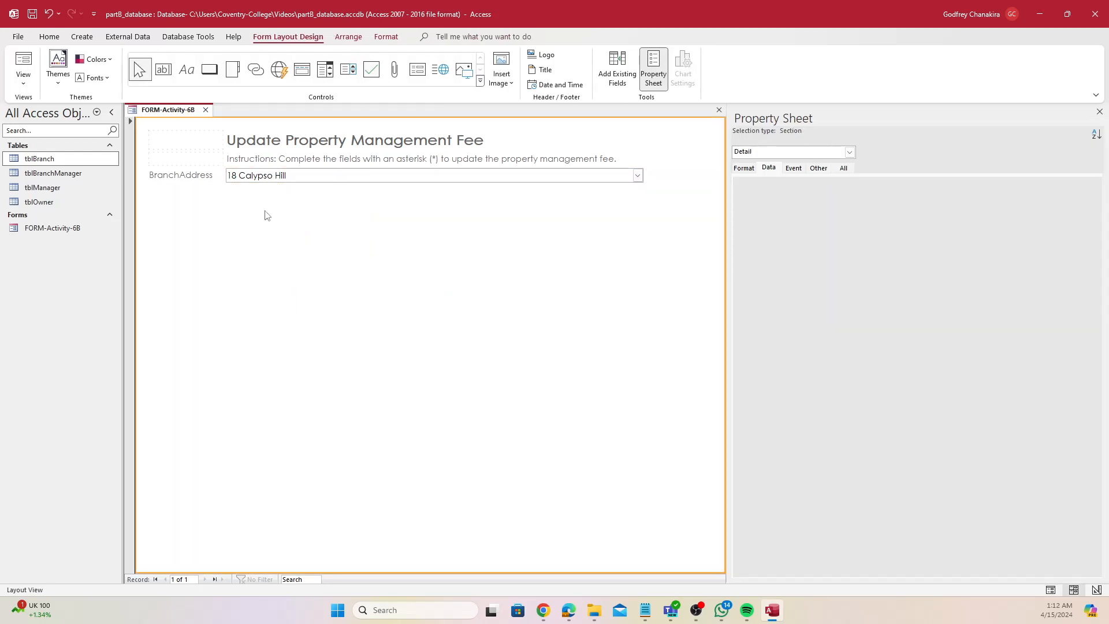
left_click(845, 169)
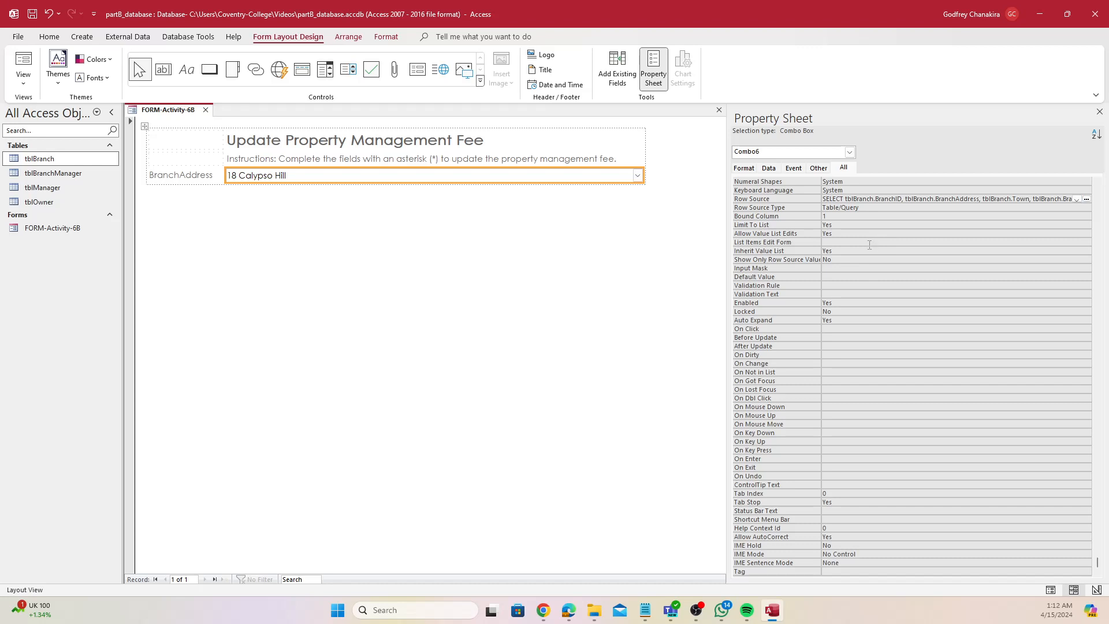
scroll(875, 281, "up", 20)
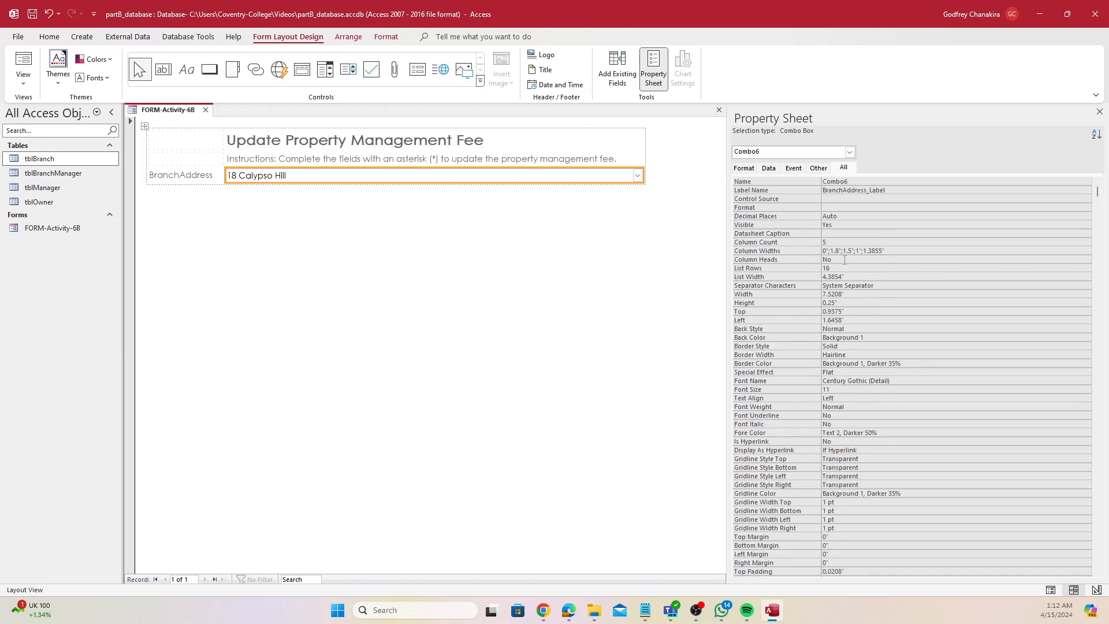
left_click(852, 241)
right_click(169, 109)
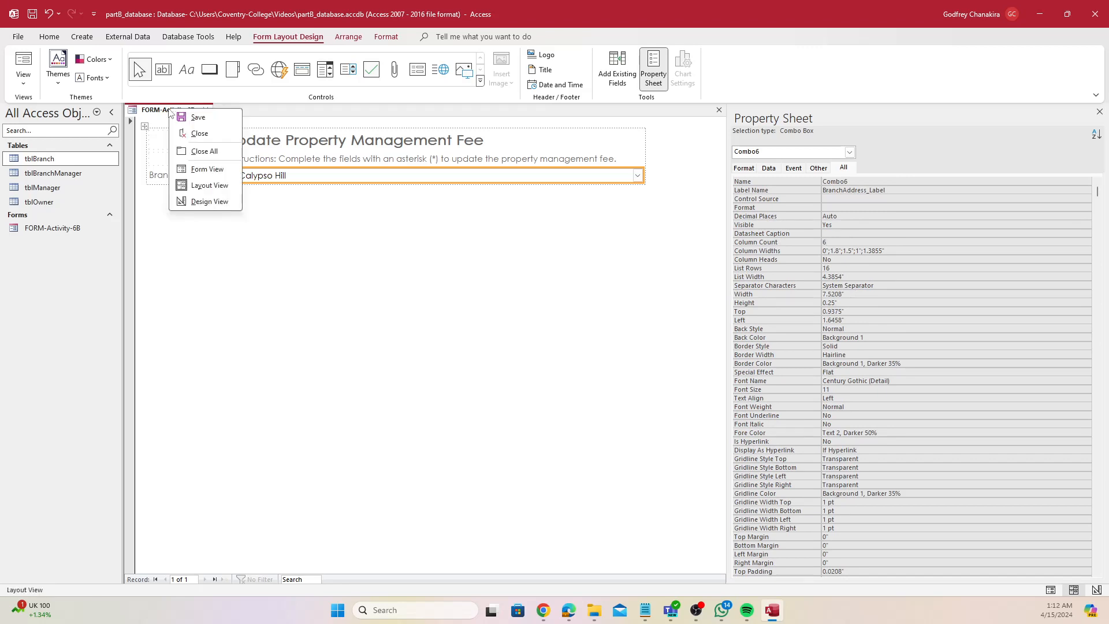
left_click(194, 120)
Step: Preview the form, check the combo box's manager surname column by choosing different branches, and return to Layout View
right_click(179, 113)
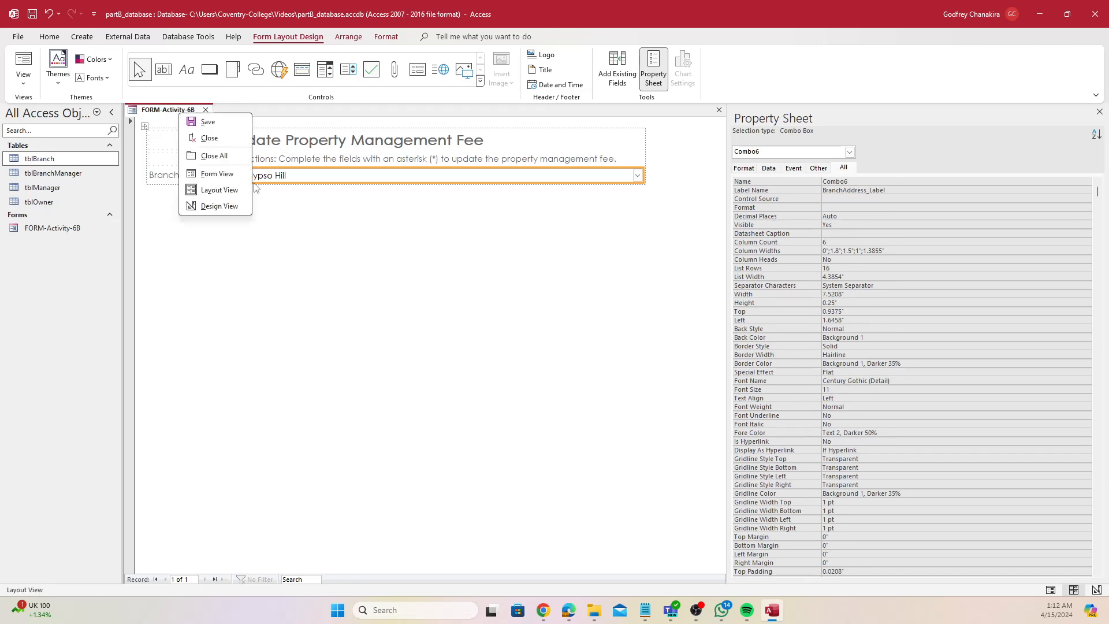
left_click(217, 174)
left_click(635, 176)
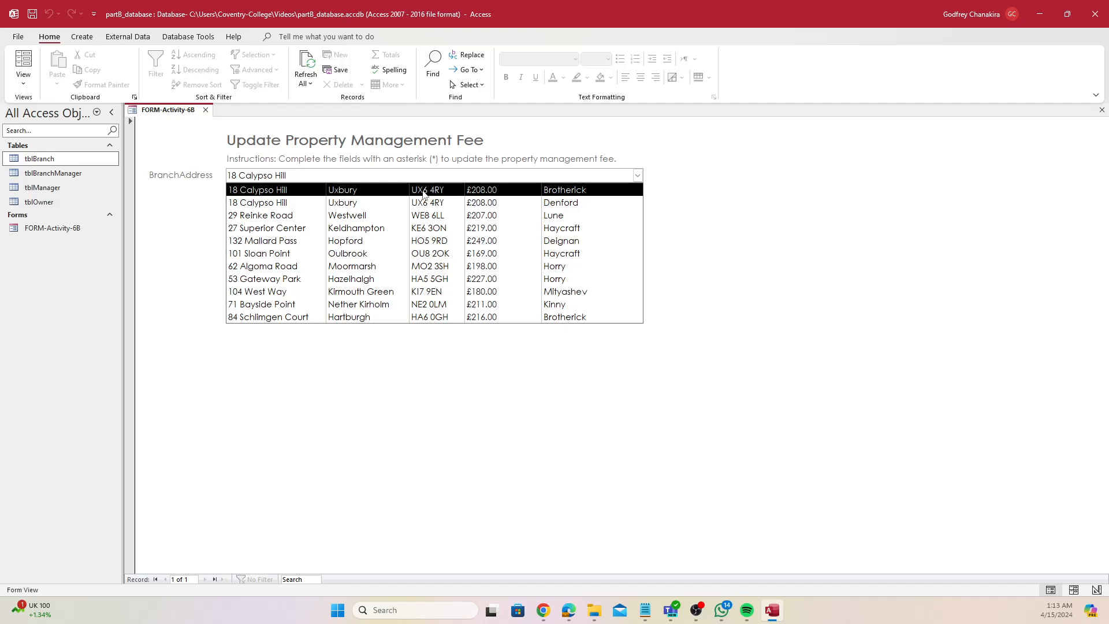
left_click(357, 204)
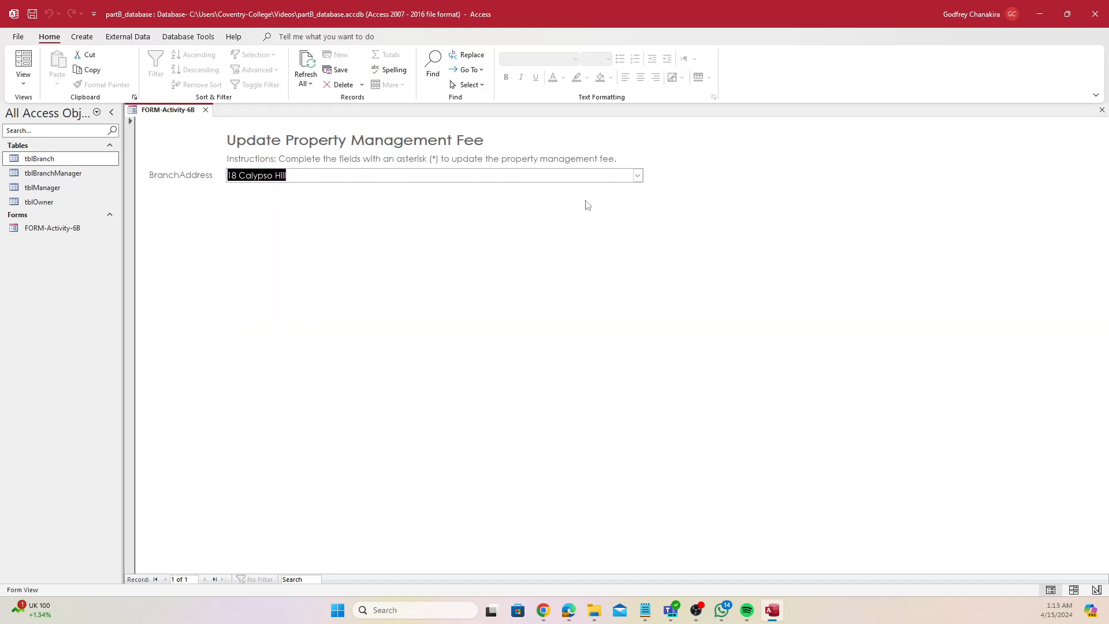
left_click(636, 175)
left_click(538, 266)
right_click(170, 110)
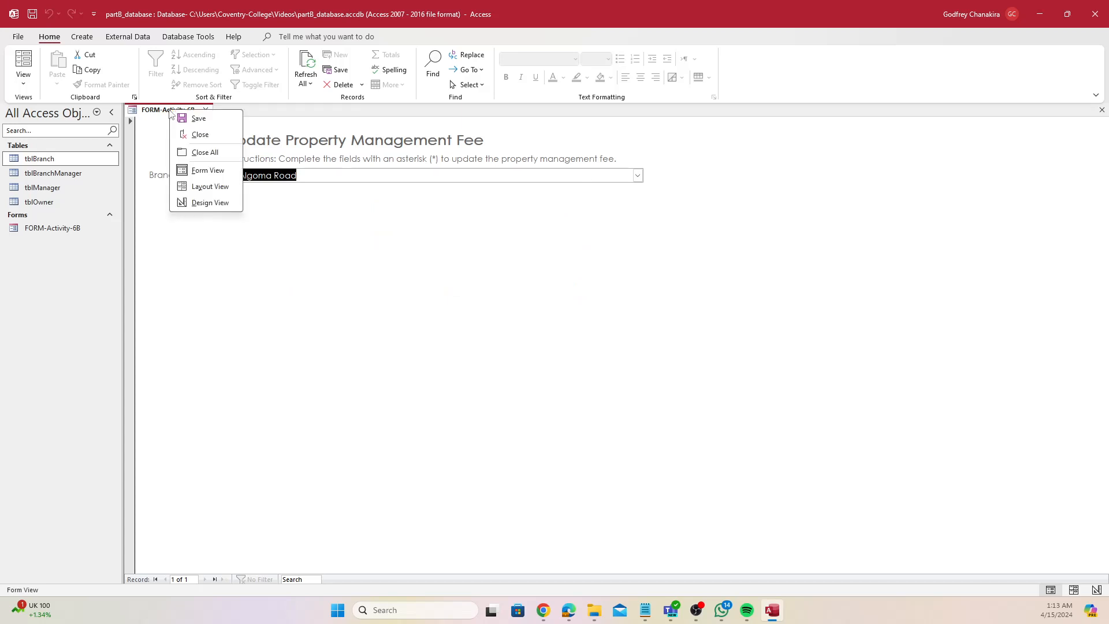
left_click(185, 192)
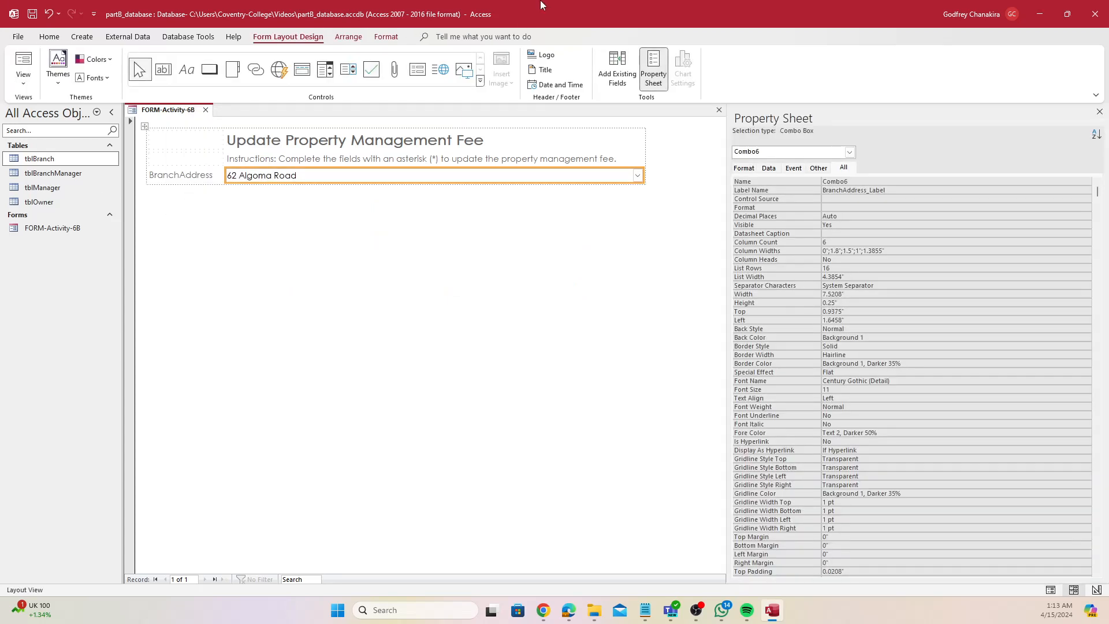
Step: Place the database window beside the task brief and review the details the update form must display
left_click_drag(617, 12, 1108, 238)
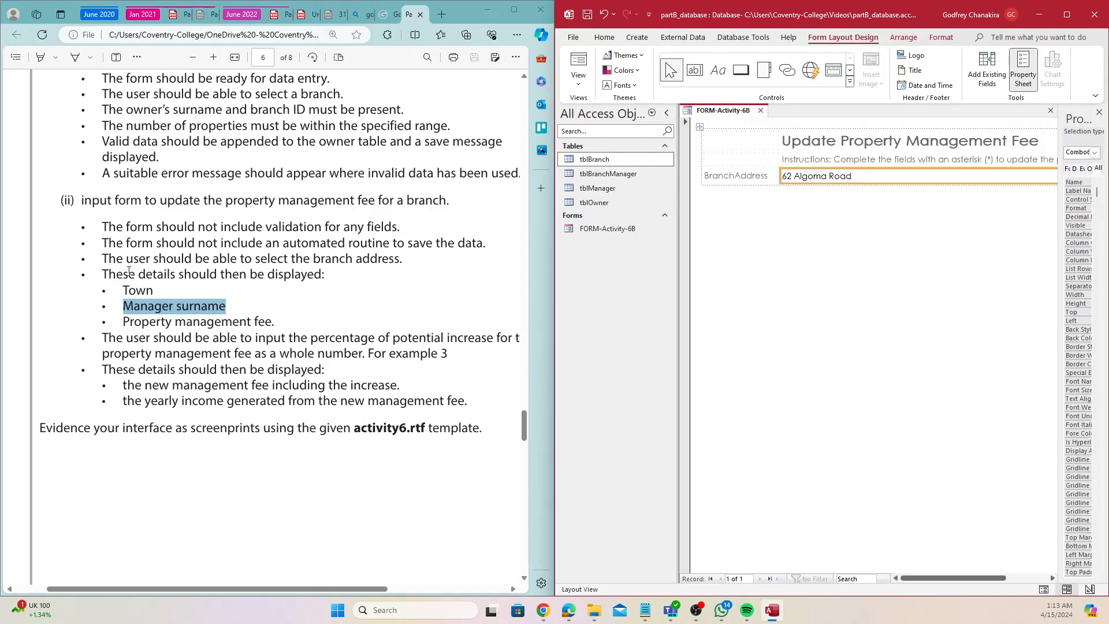
left_click(137, 295)
left_click_drag(137, 306, 219, 306)
left_click(154, 331)
left_click_drag(124, 322, 301, 327)
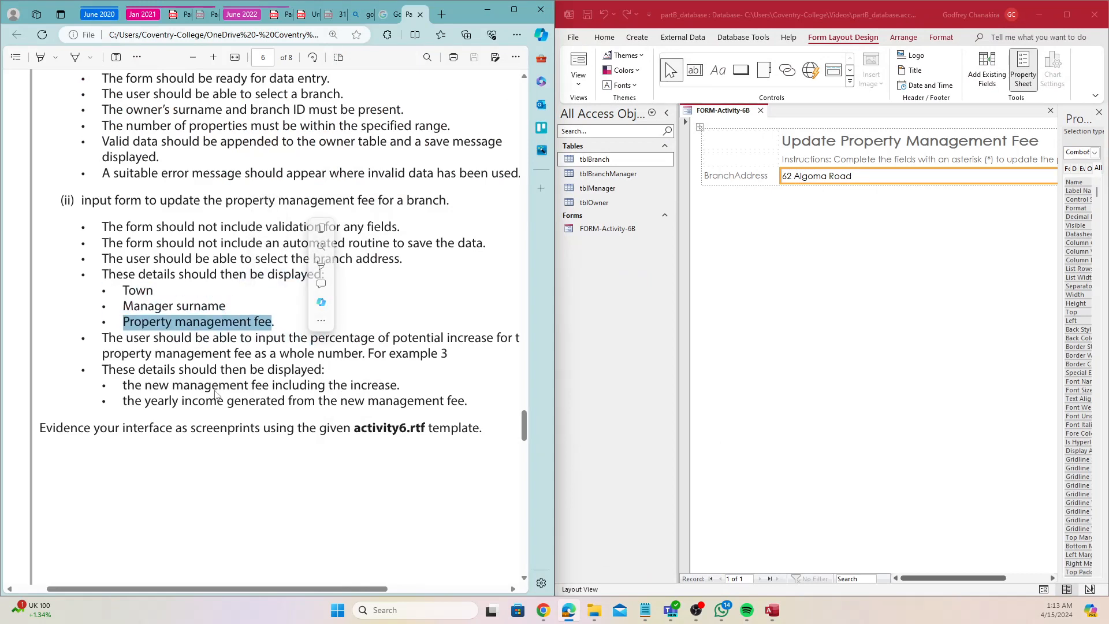
left_click_drag(123, 384, 298, 400)
left_click(129, 404)
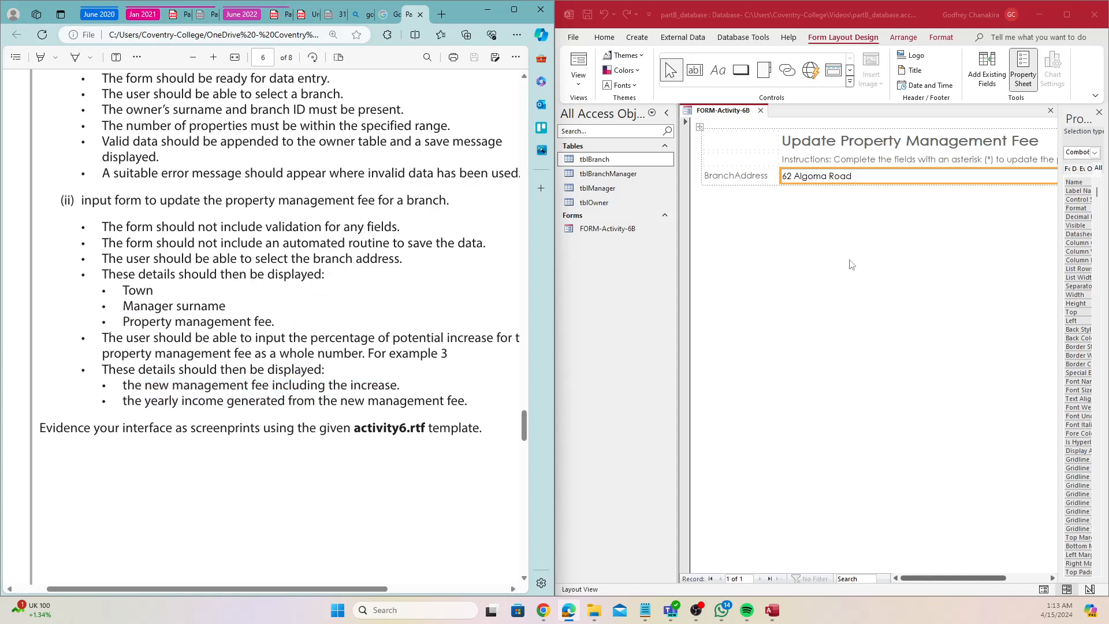
Step: Add five text boxes in rows stacked beneath the BranchAddress combo box
left_click(689, 71)
left_click(688, 72)
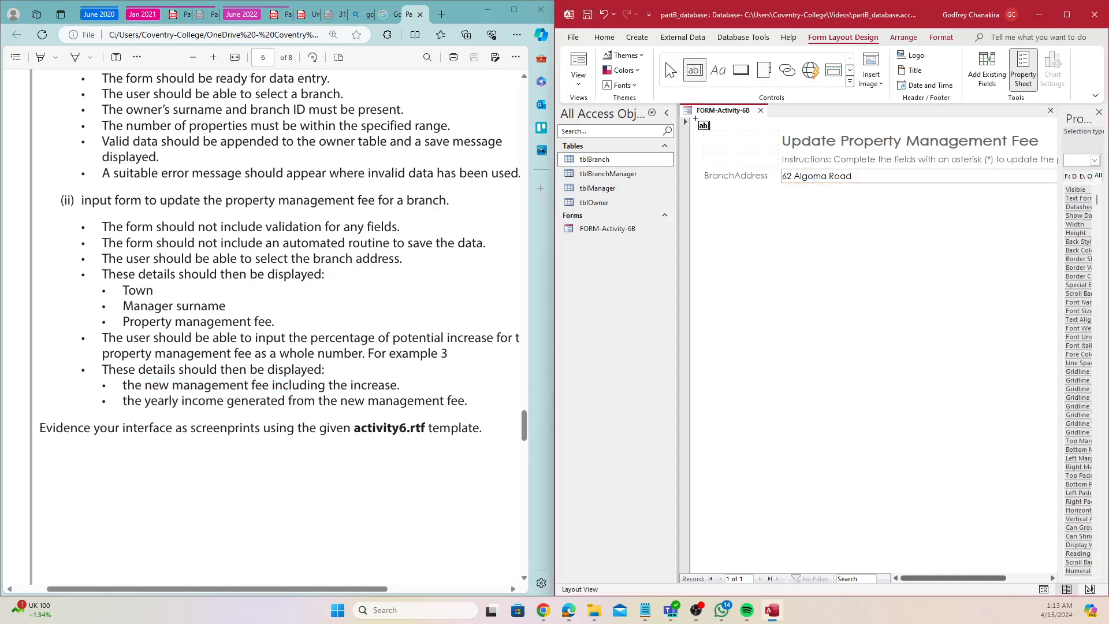
left_click(731, 193)
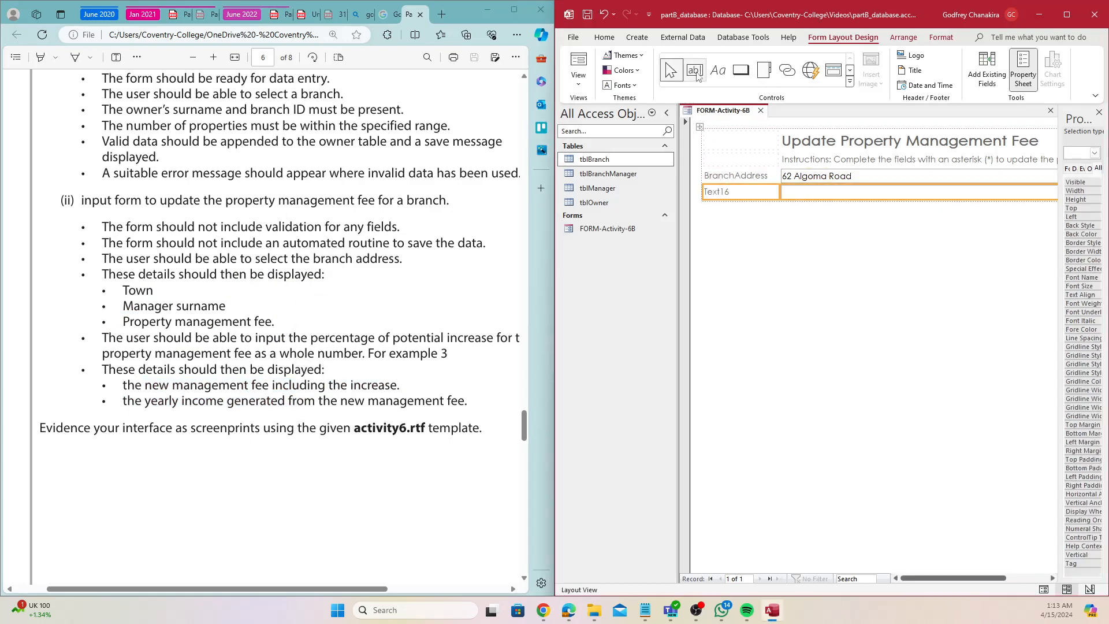
left_click(694, 70)
left_click(722, 207)
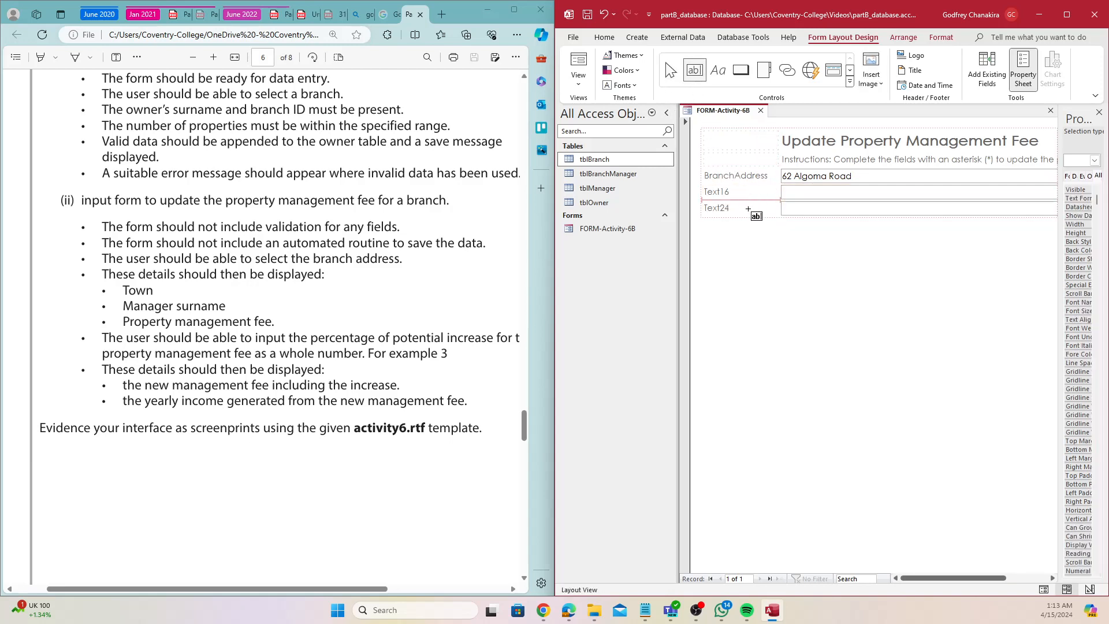
left_click(750, 222)
left_click(692, 73)
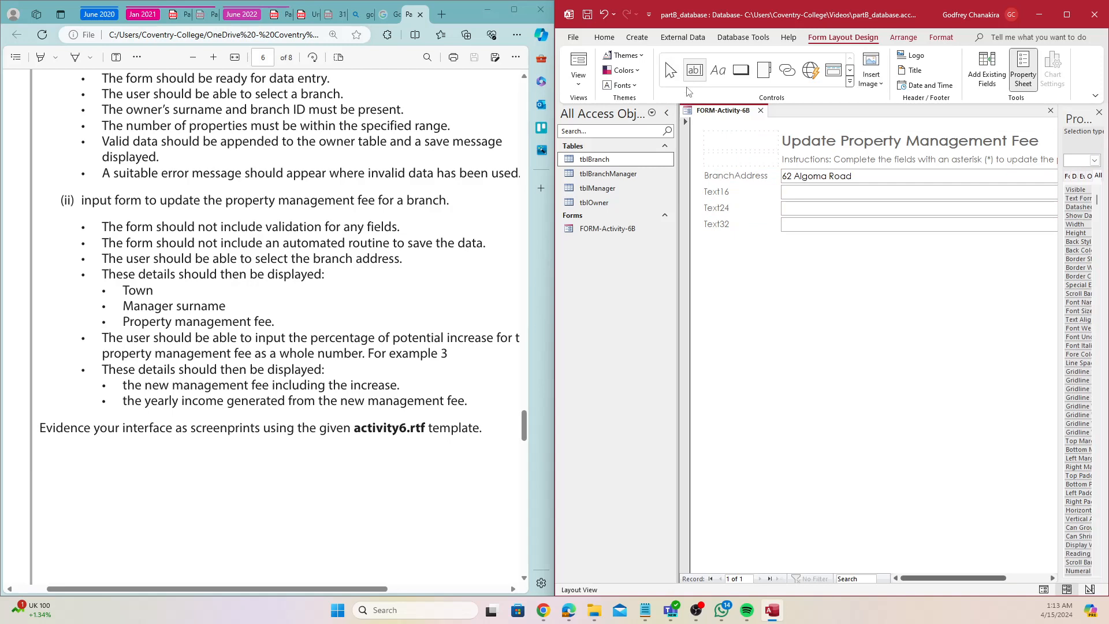
left_click(729, 239)
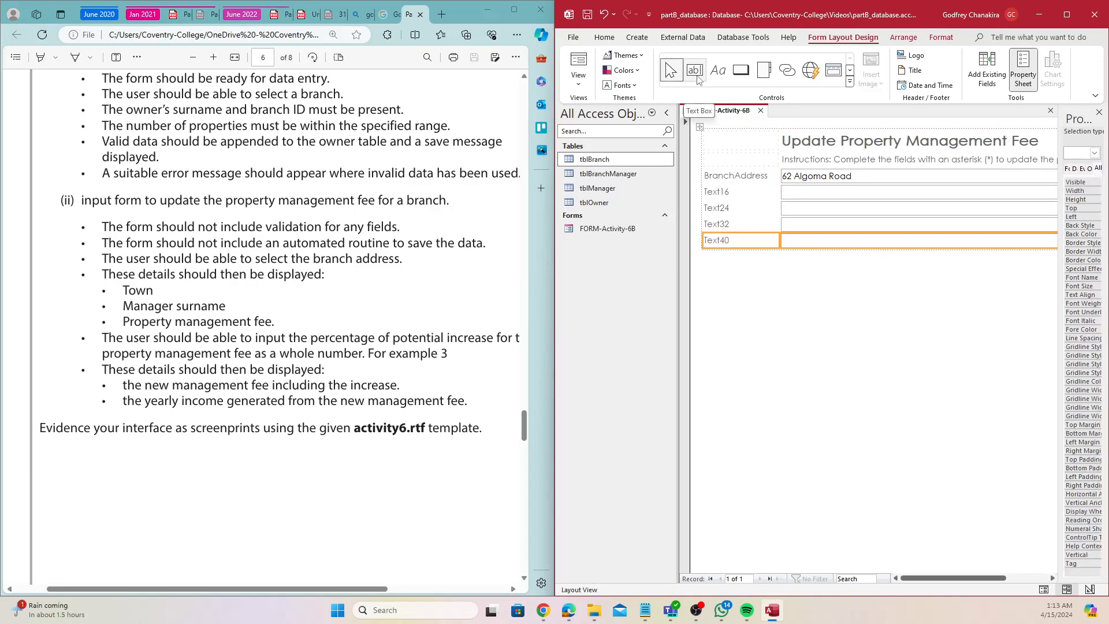
left_click(696, 74)
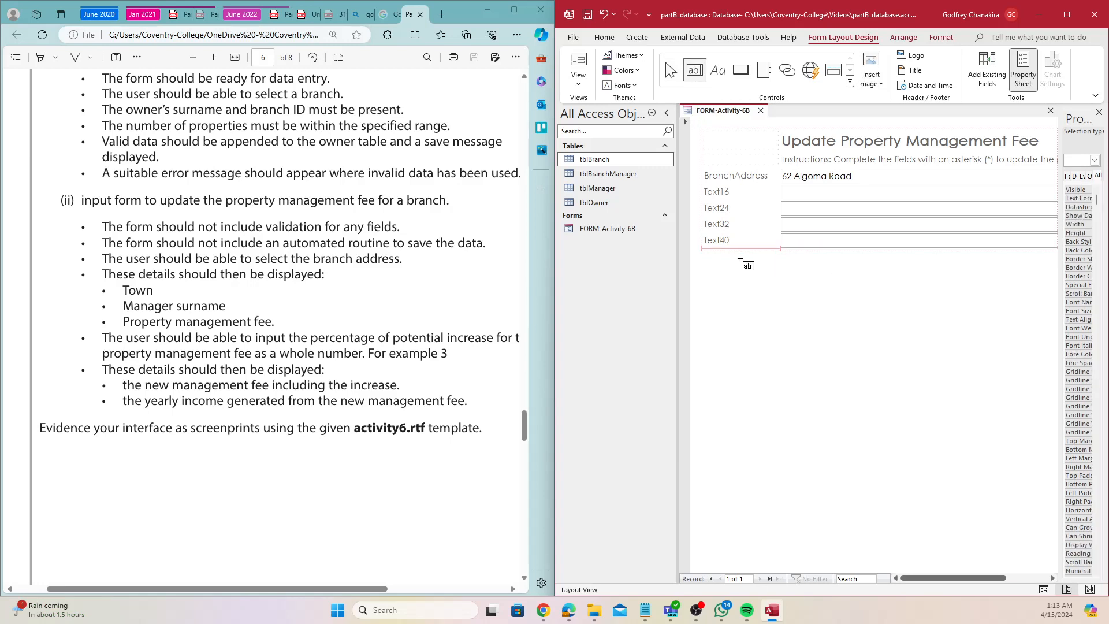
left_click(741, 260)
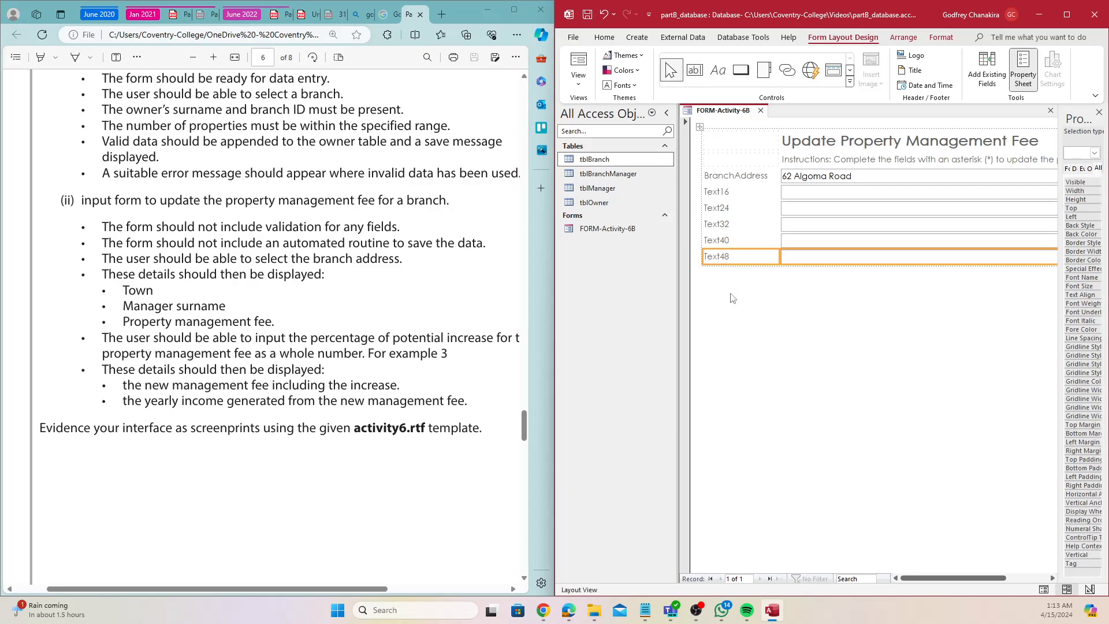
Step: Caption the labels of the first two new text boxes Town and Manager Surname
left_click(744, 193)
left_click(703, 192)
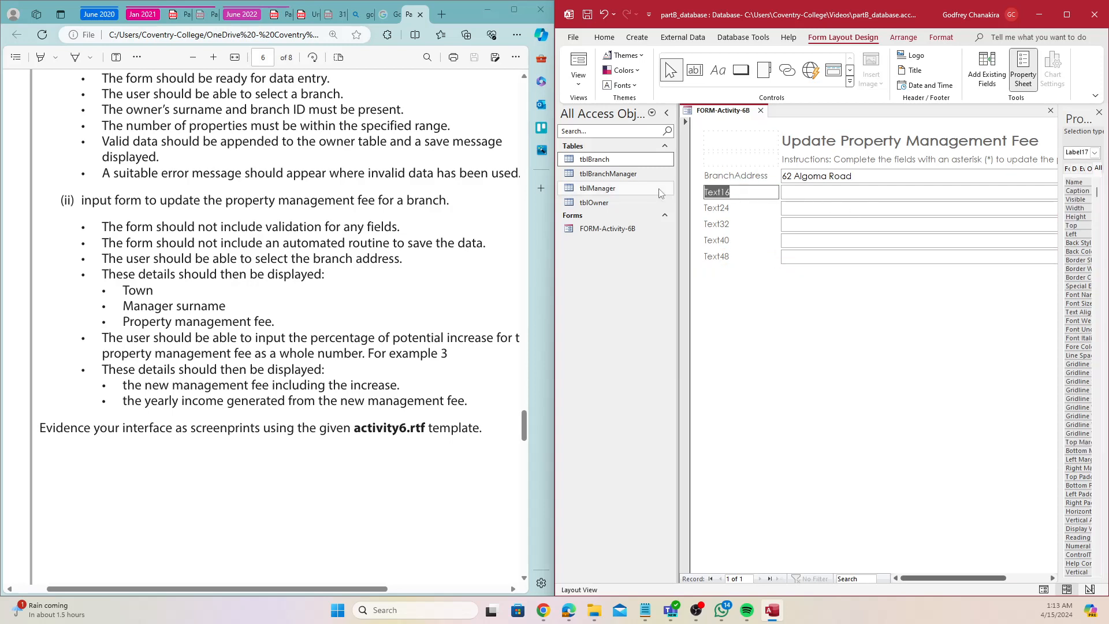
type("Town")
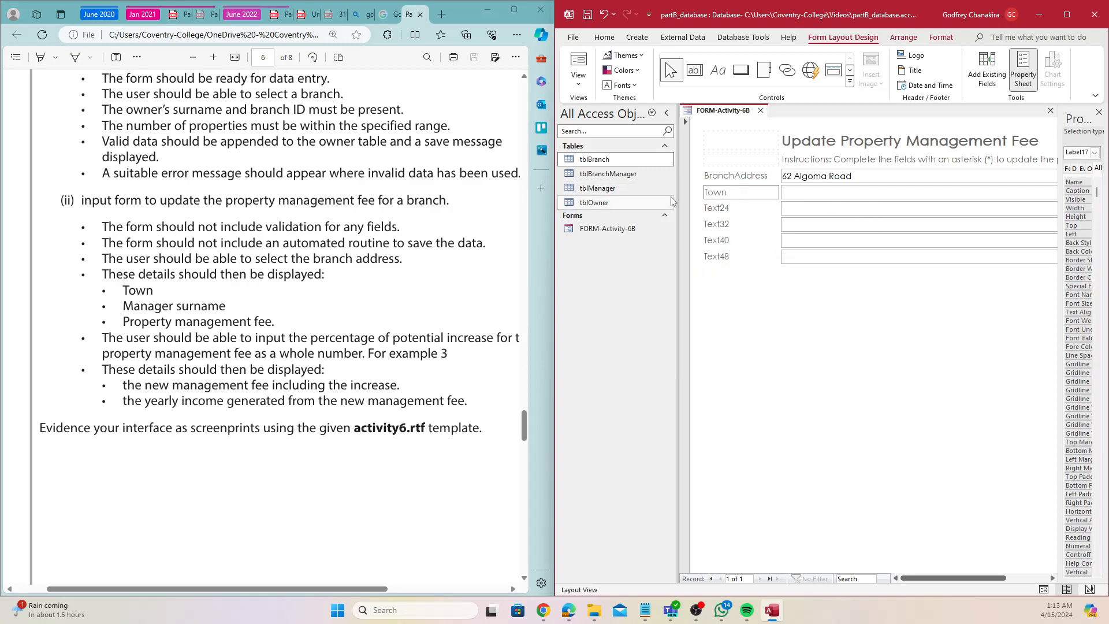
left_click(739, 209)
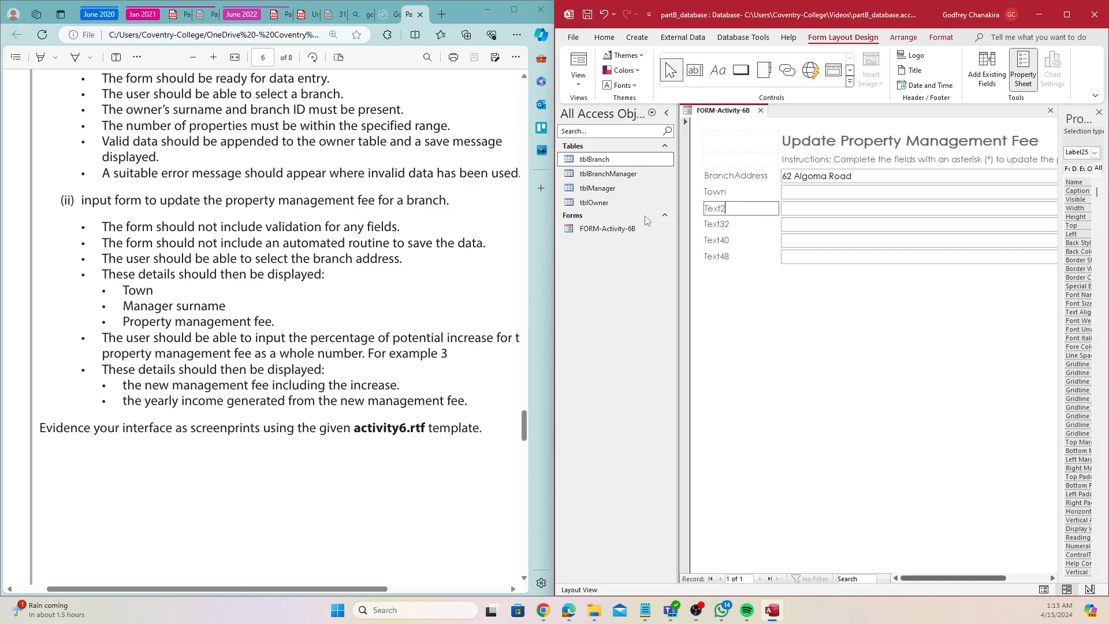
key("BackSpace")
key("BackSpace")
key("BackSpace")
key("BackSpace")
key("BackSpace")
type("Manager Surname")
key("Return")
Step: Caption the third new text box's label Property Management Fee
left_click(729, 226)
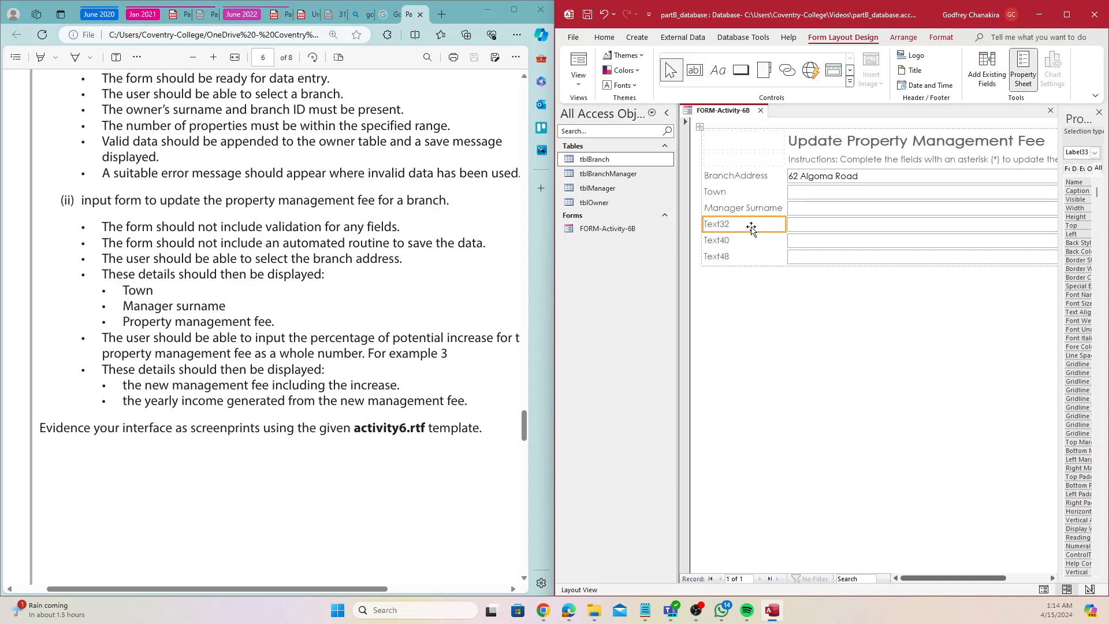
left_click(727, 227)
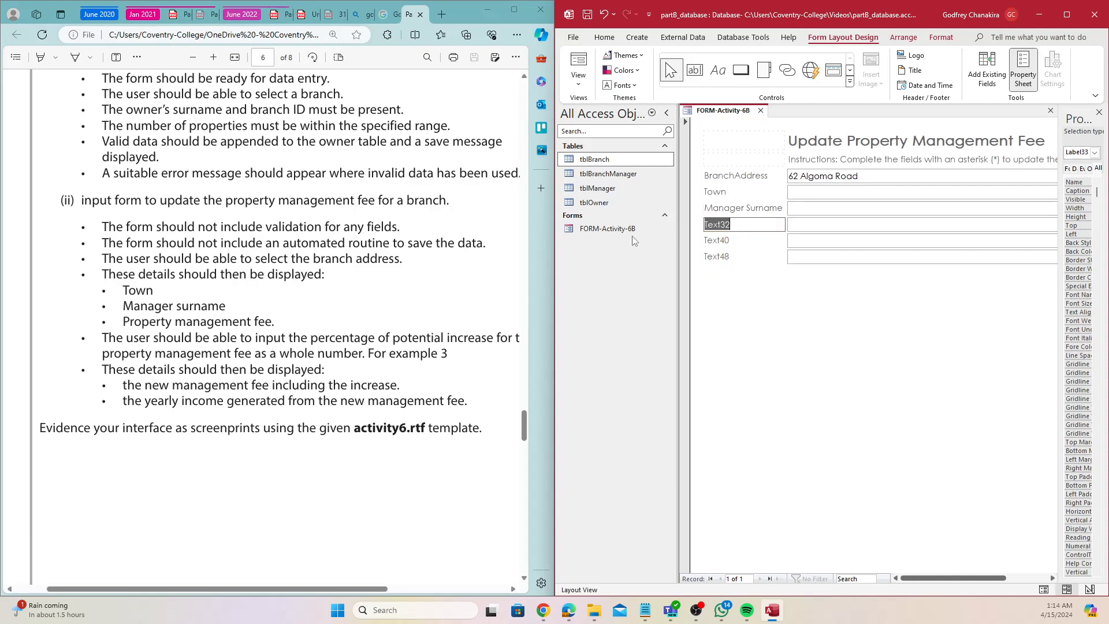
type("Property Managemen")
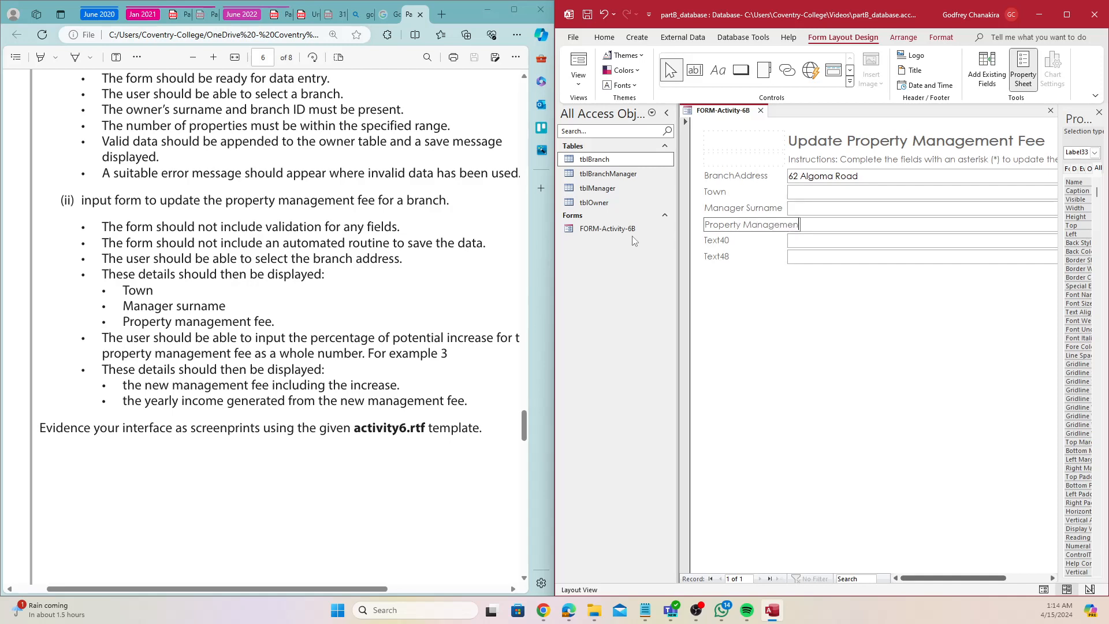
type("t Fee")
key("Return")
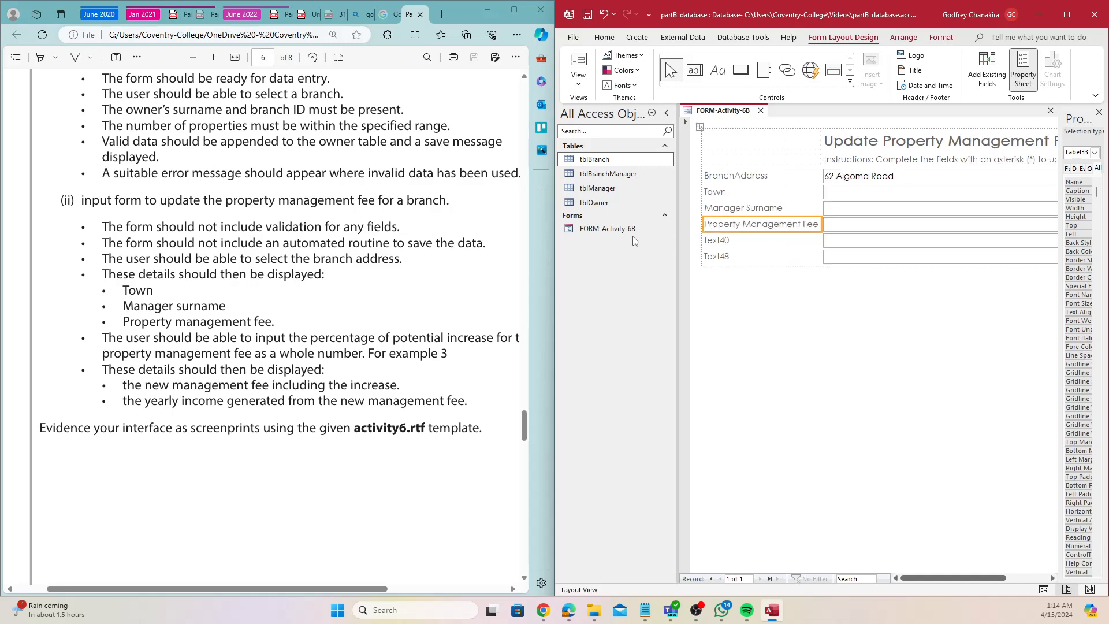
Step: Caption the fourth new text box's label New Management Fee Increase
double_click(762, 239)
left_click_drag(762, 238, 649, 240)
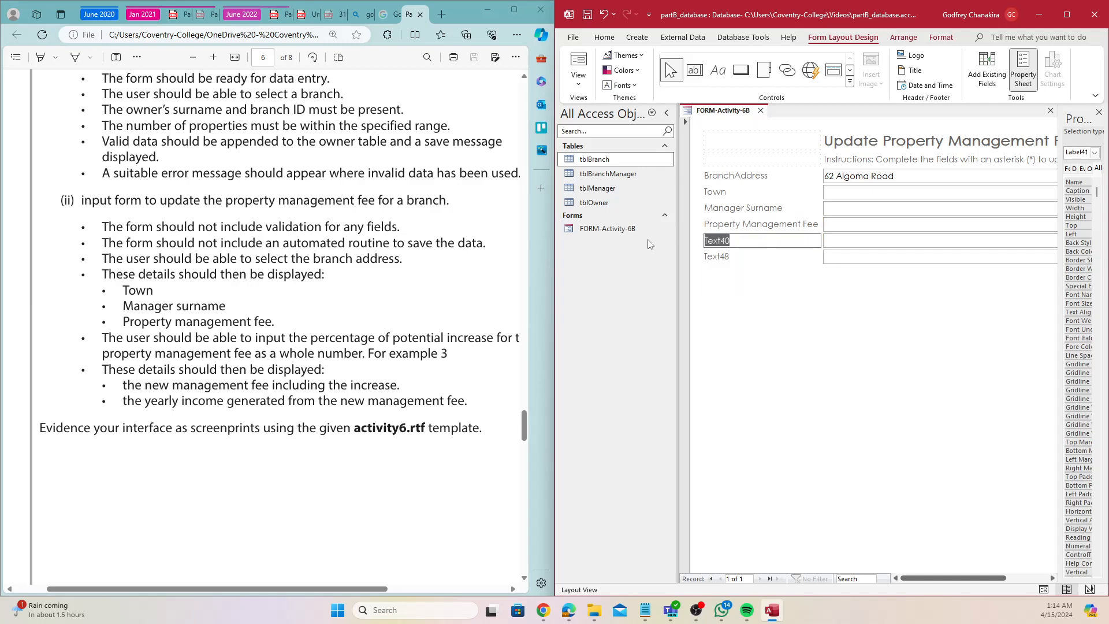
type("New Management Fee")
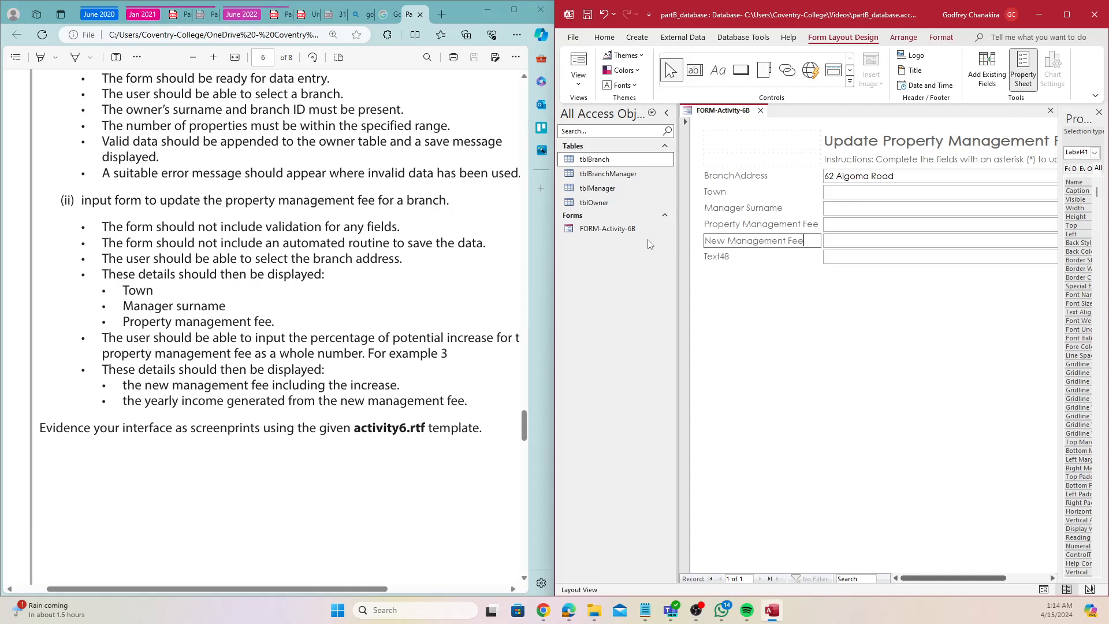
key("Return")
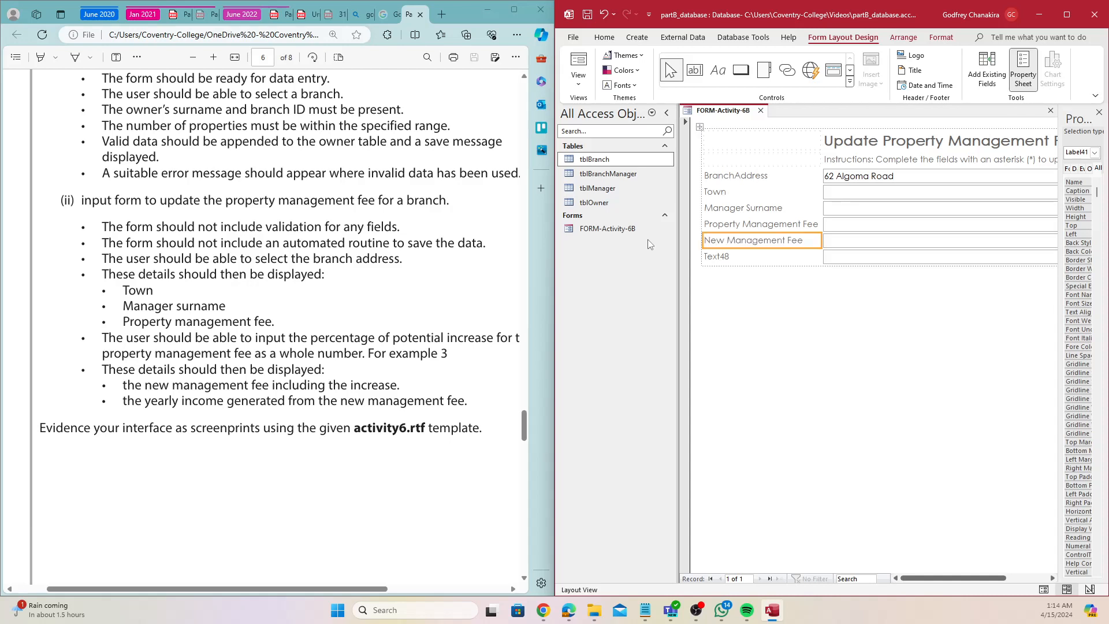
double_click(815, 242)
left_click(815, 241)
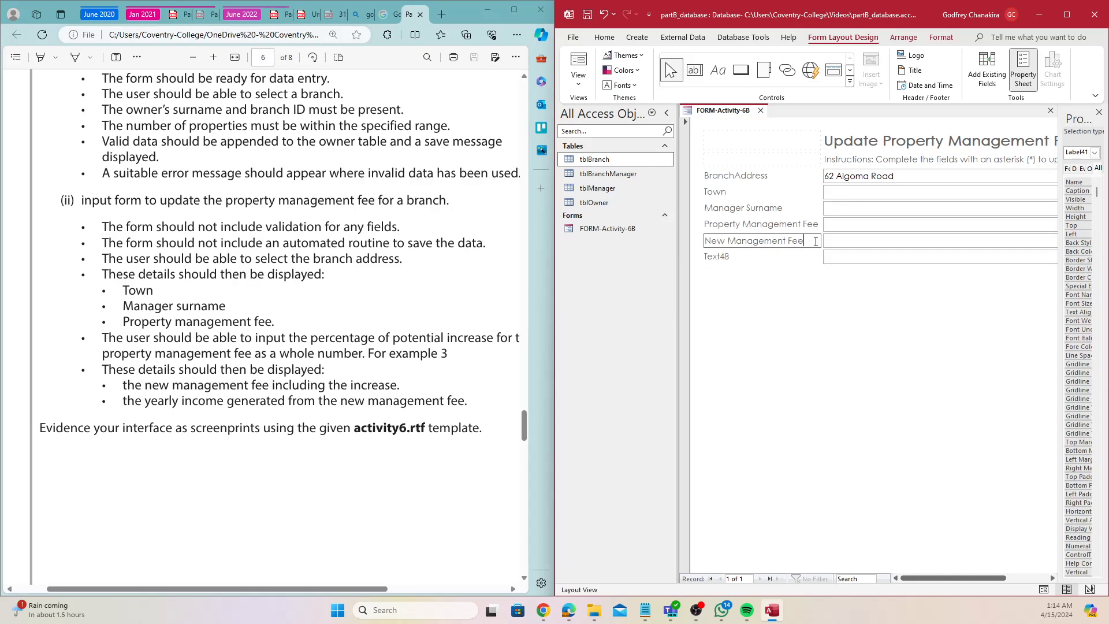
type("Increase")
key("Return")
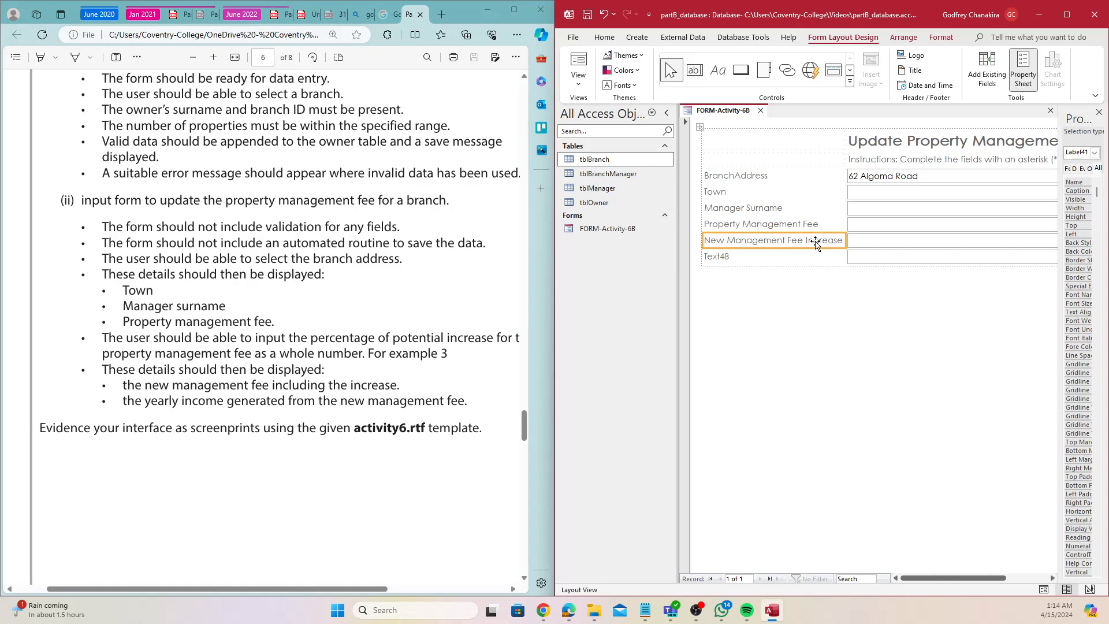
Step: Caption the last text box's label New Yearly Management Fee and check it against the yearly income requirement in the brief
double_click(807, 258)
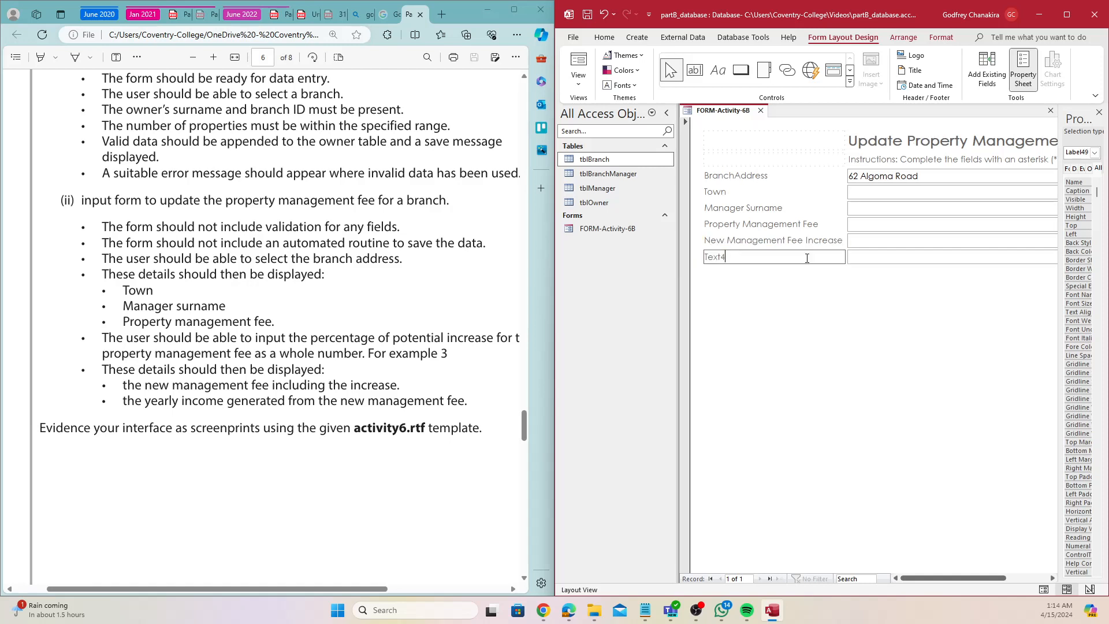
key("BackSpace")
key("BackSpace")
key("BackSpace")
key("BackSpace")
key("BackSpace")
type("Yearl")
key("BackSpace")
key("BackSpace")
key("BackSpace")
key("BackSpace")
key("BackSpace")
type("New Yearly Management Fee")
left_click(194, 398)
left_click_drag(154, 399, 467, 400)
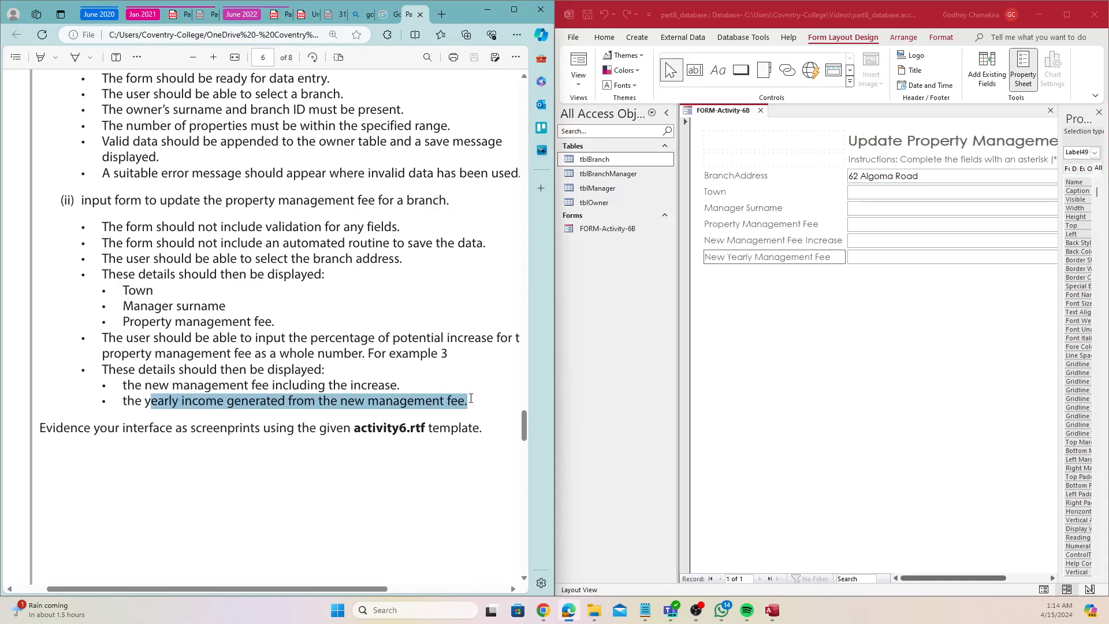
left_click(309, 381)
left_click(841, 211)
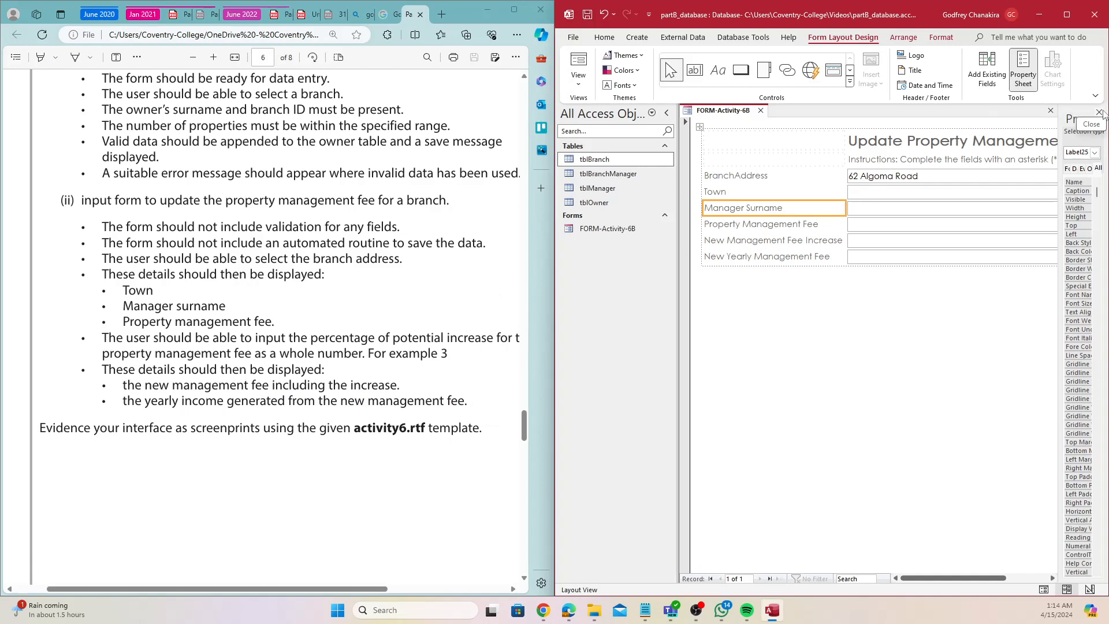
Step: Maximize the database window and widen the property sheet with the Town text box selected
left_click(1066, 15)
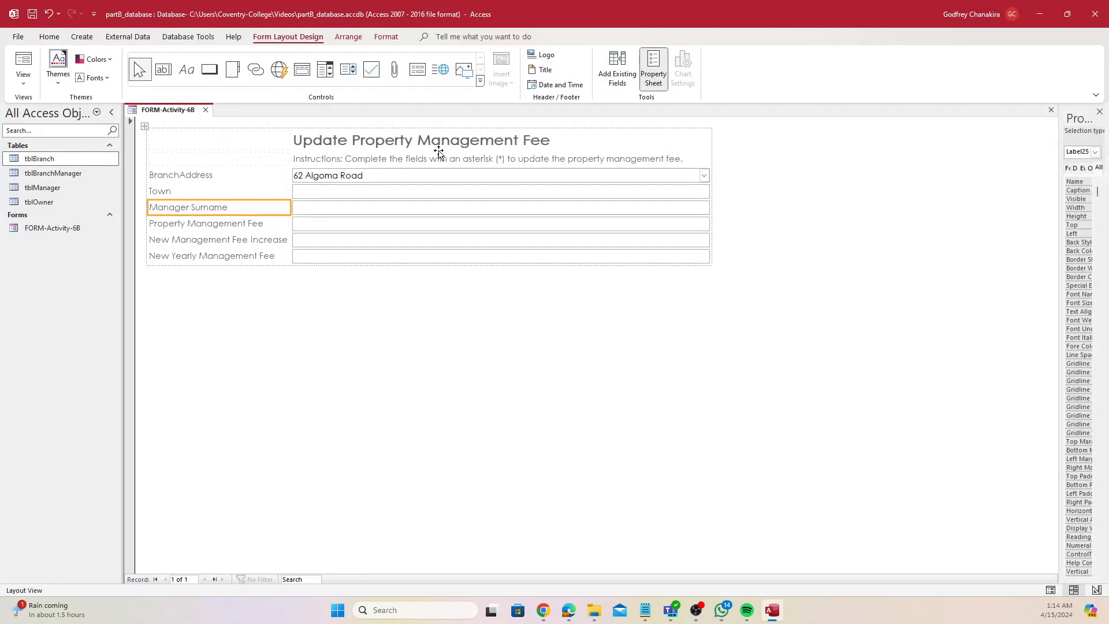
left_click(753, 186)
left_click(664, 191)
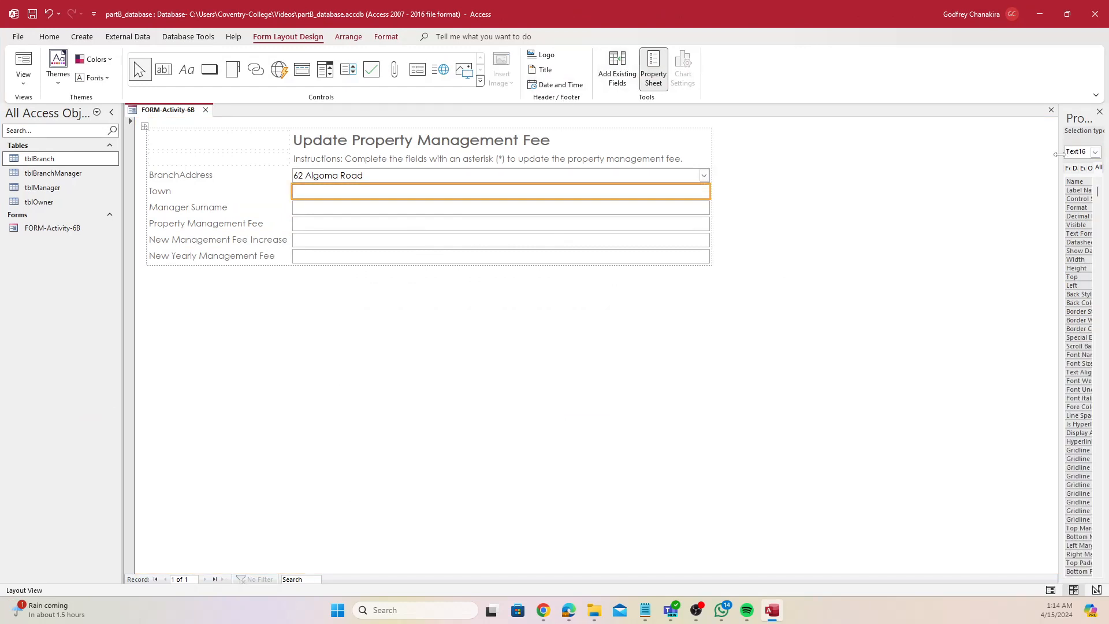
left_click_drag(1060, 159, 796, 202)
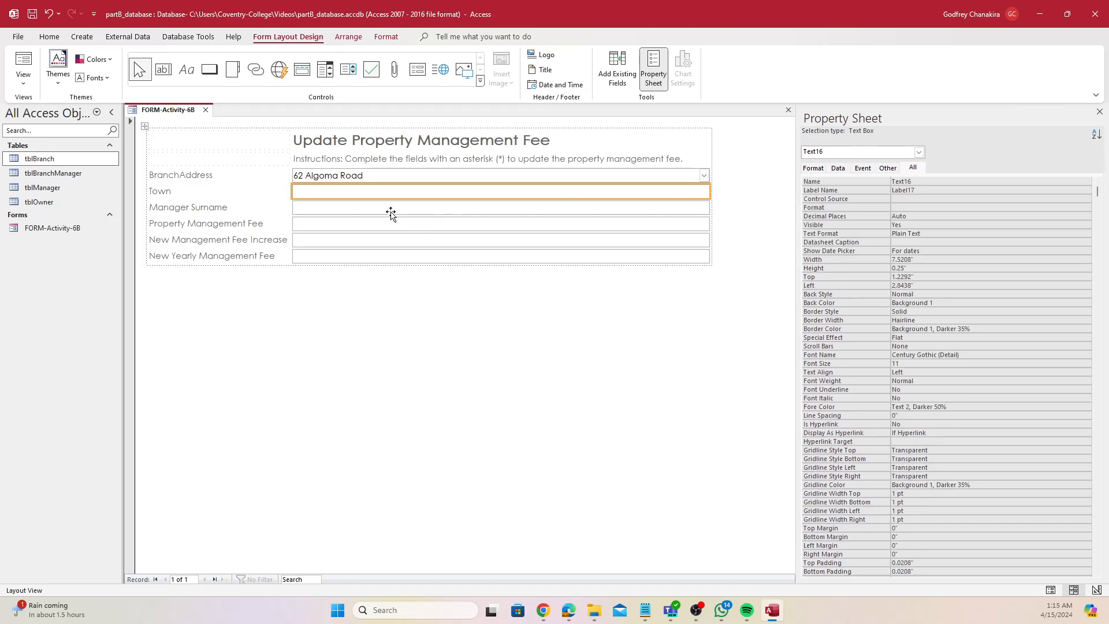
left_click(163, 70)
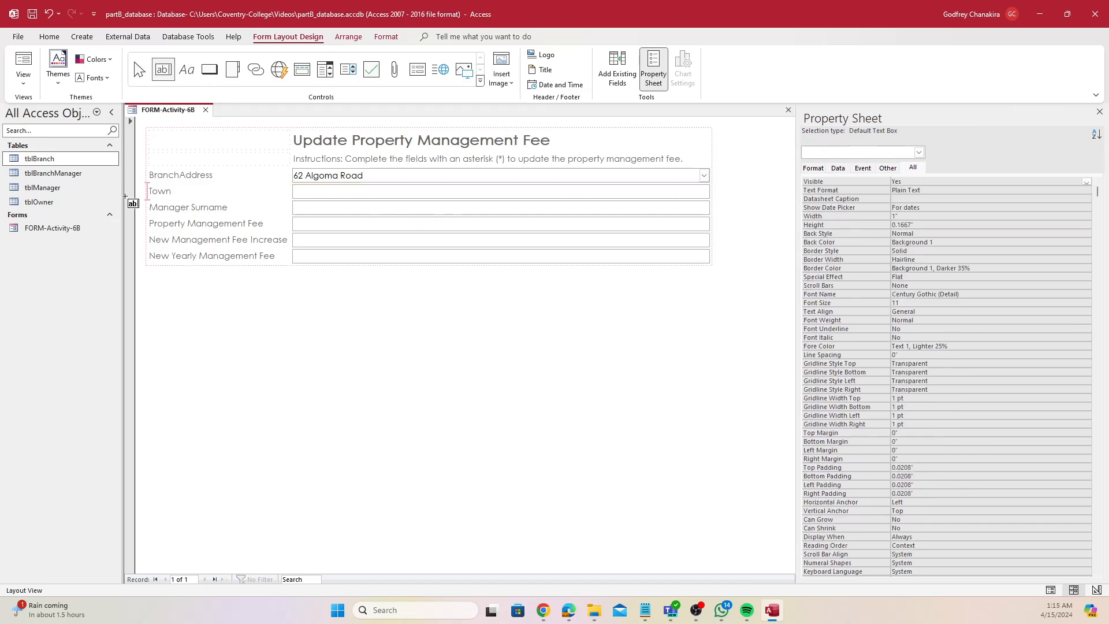
left_click(148, 176)
key("ctrl+z")
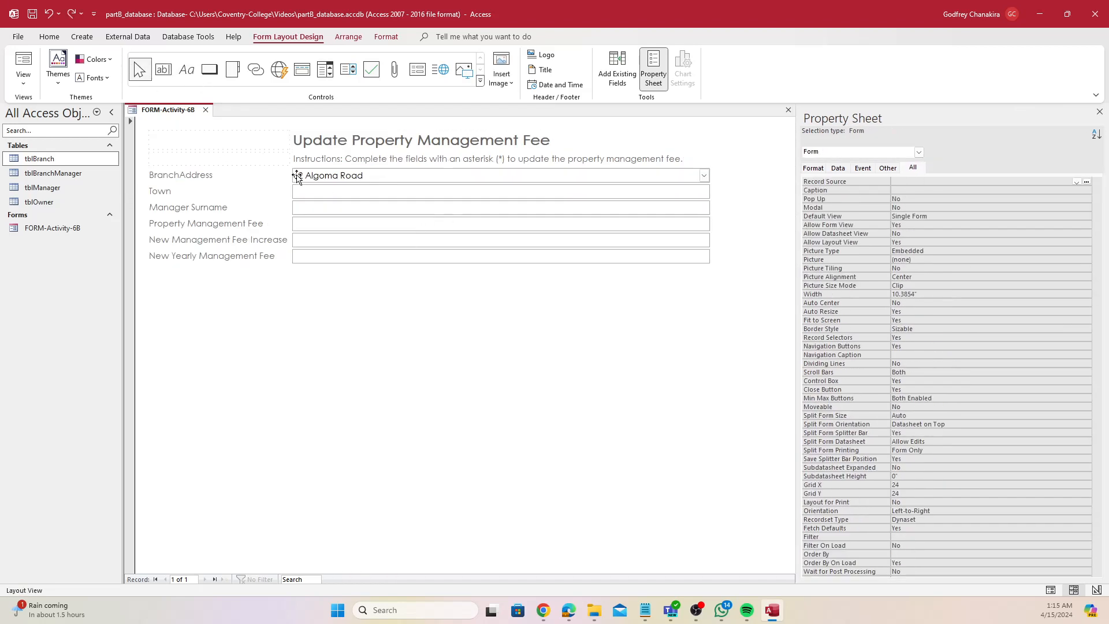
Step: Add asterisk labels in front of BranchAddress and New Management Fee Increase, and narrow their column to about 0.15 inches
left_click(186, 69)
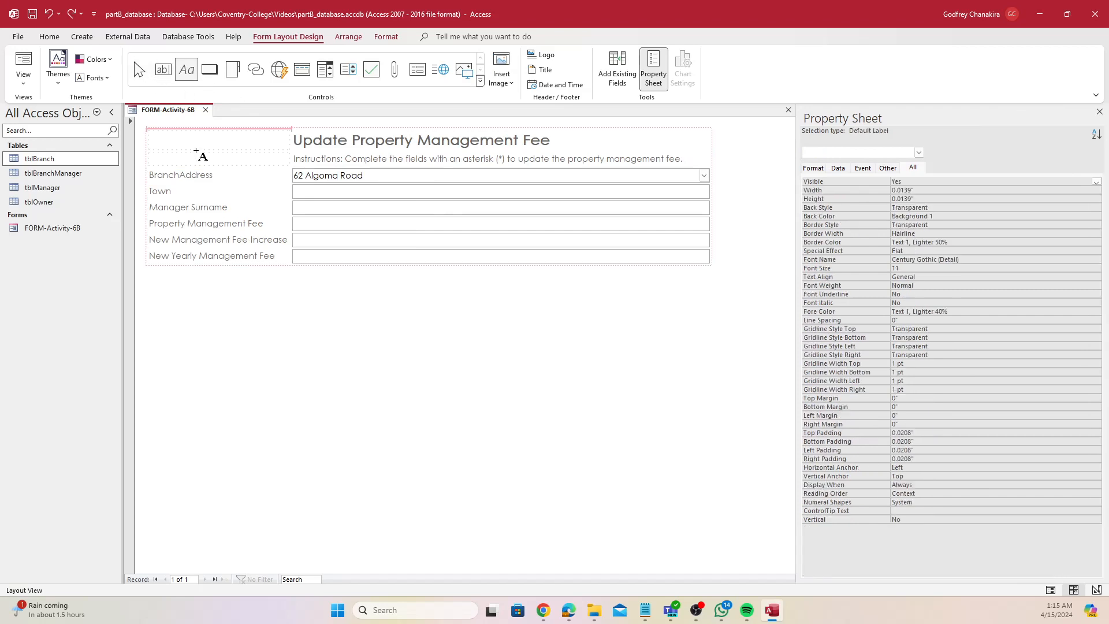
left_click(145, 175)
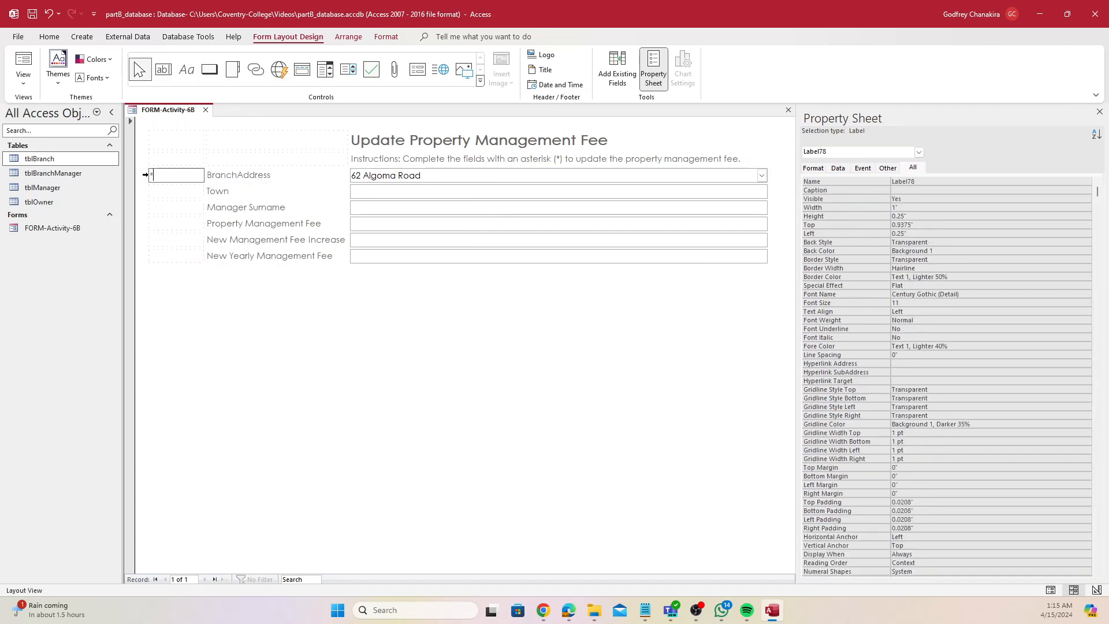
type("*")
left_click(187, 192)
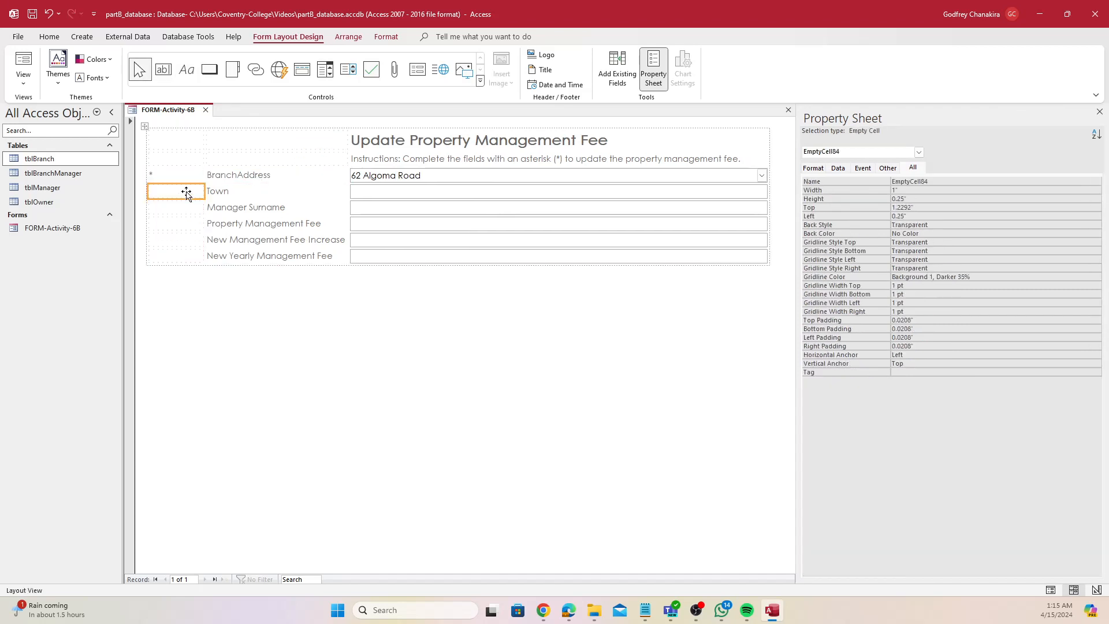
left_click(195, 241)
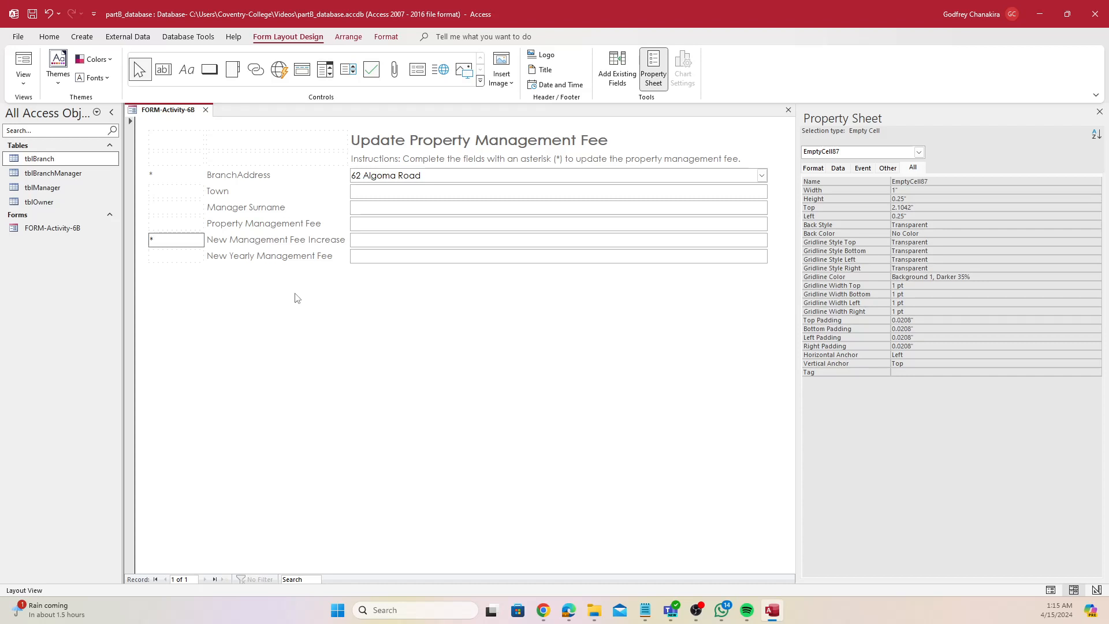
left_click(203, 240)
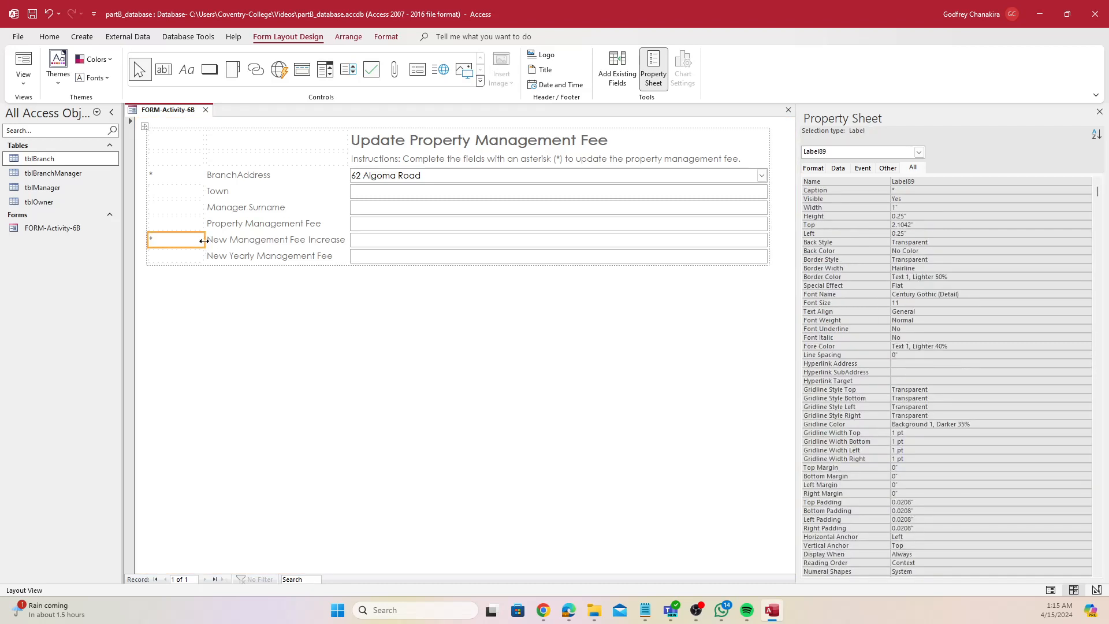
left_click_drag(204, 240, 157, 252)
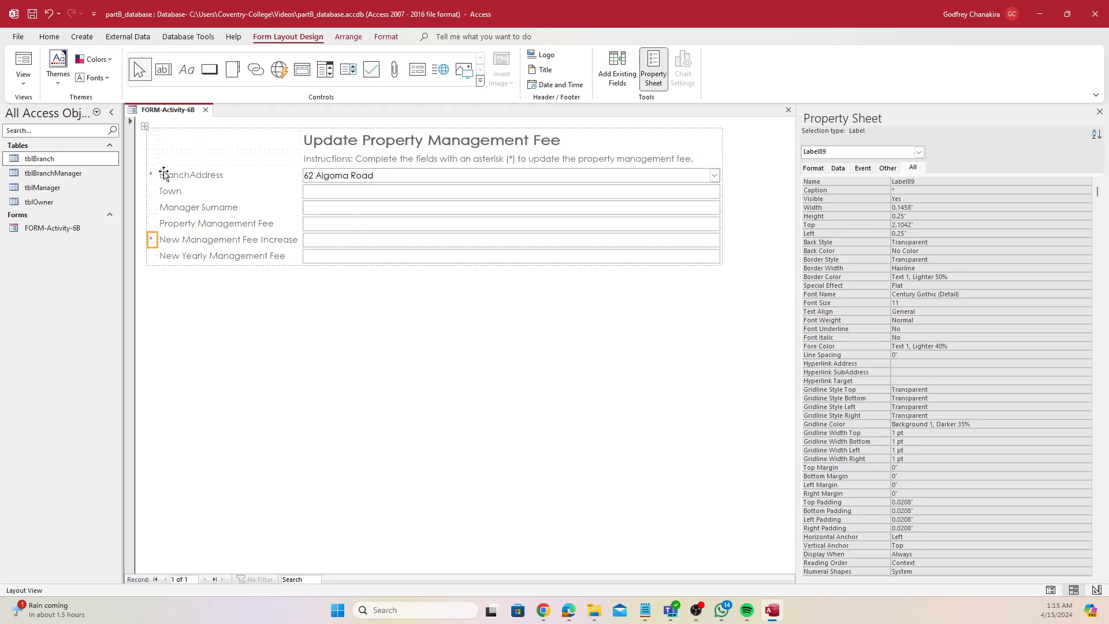
Step: Set the font colour of both asterisk labels to the standard red #ED1C24
left_click(153, 176)
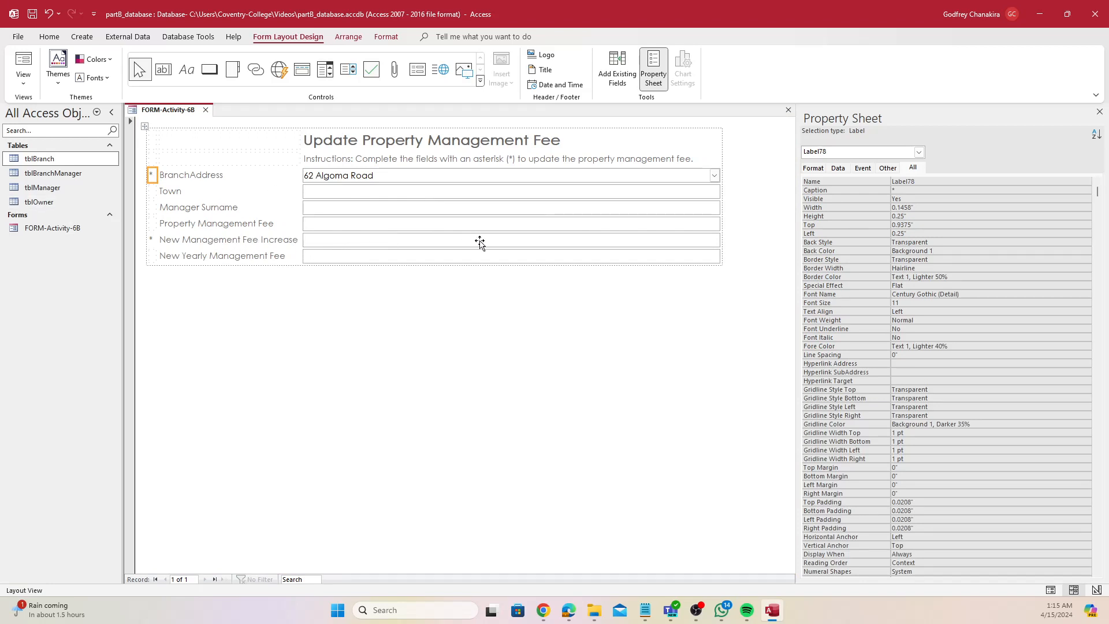
left_click(364, 257)
left_click_drag(155, 176, 156, 239)
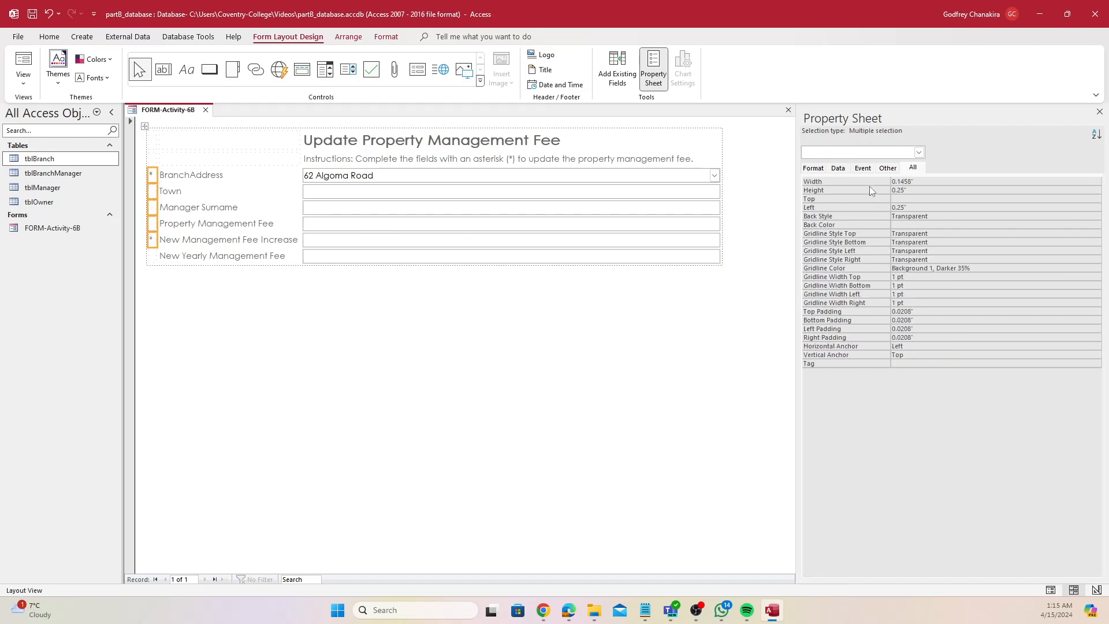
left_click(813, 167)
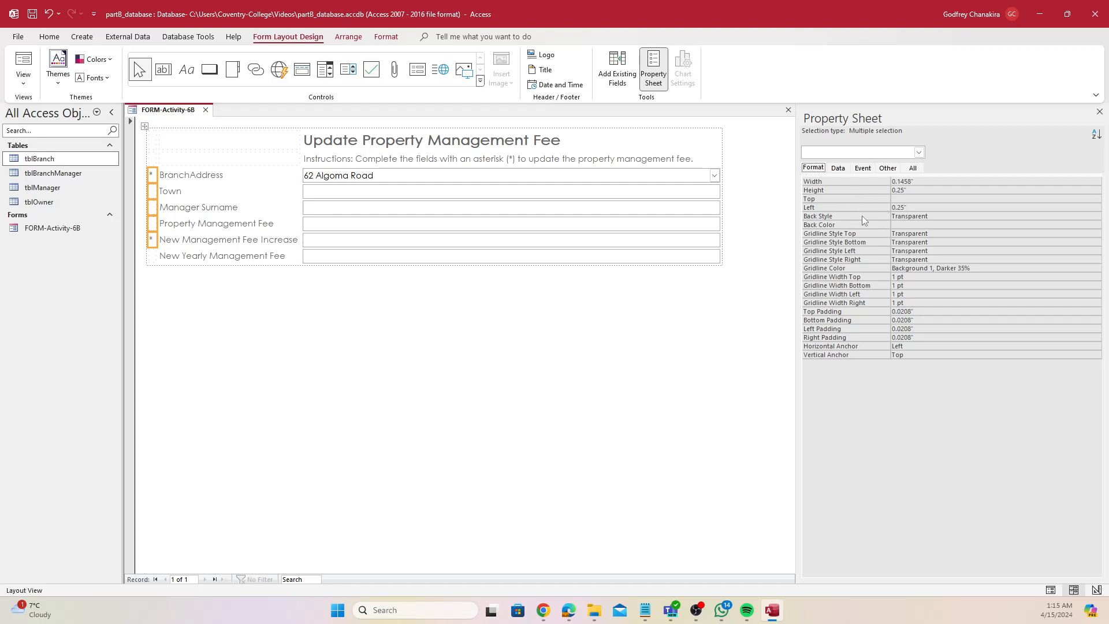
left_click(637, 320)
left_click(149, 237)
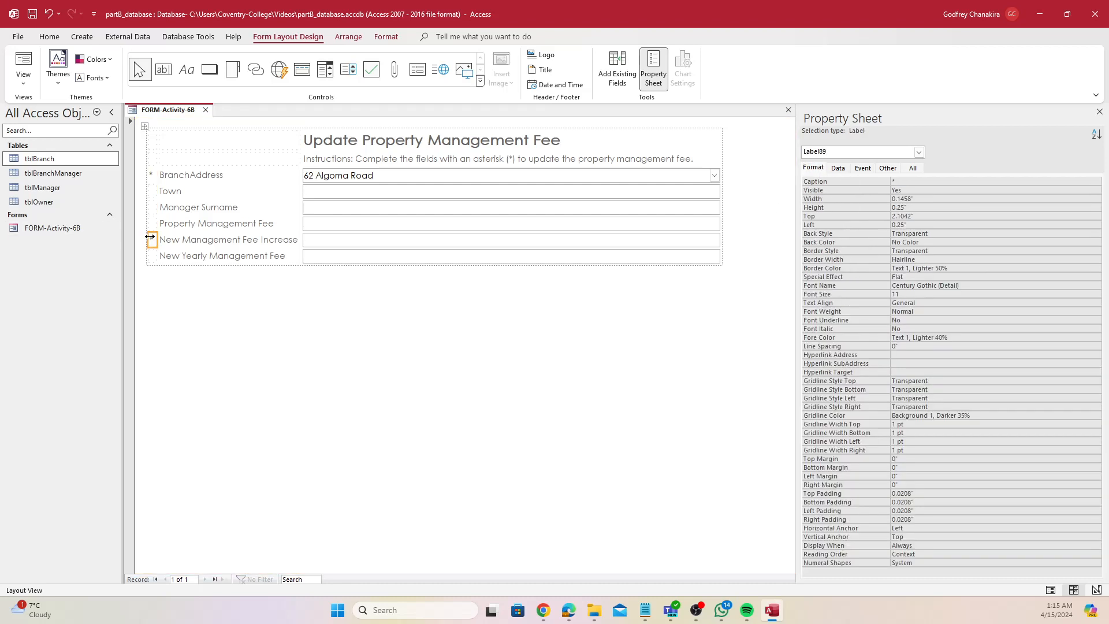
left_click(152, 175, "ctrl")
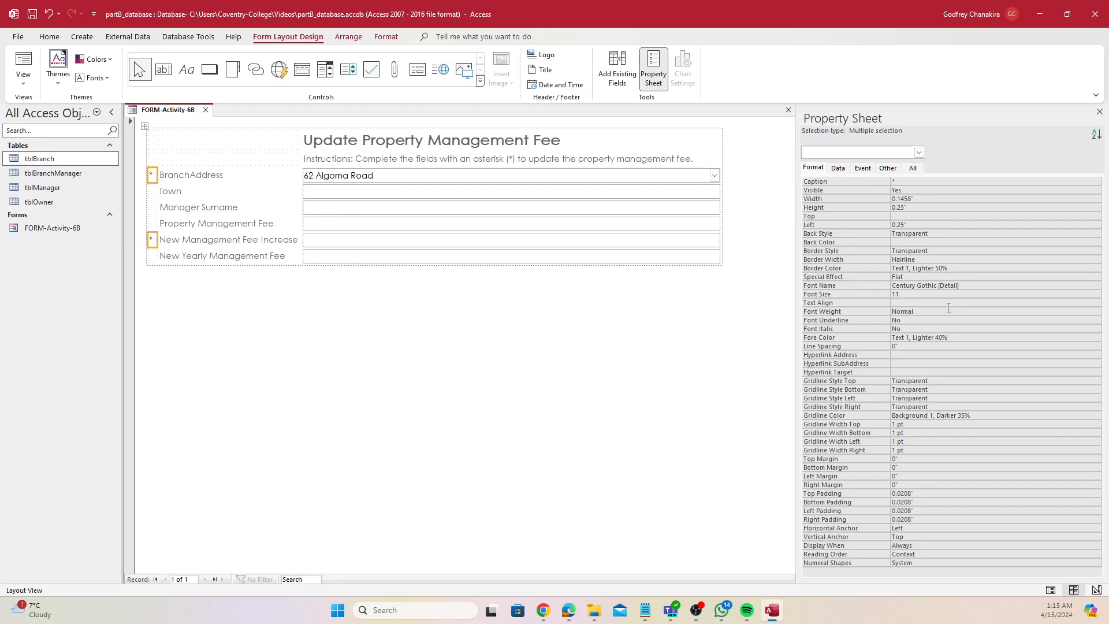
left_click(1013, 340)
left_click(1086, 338)
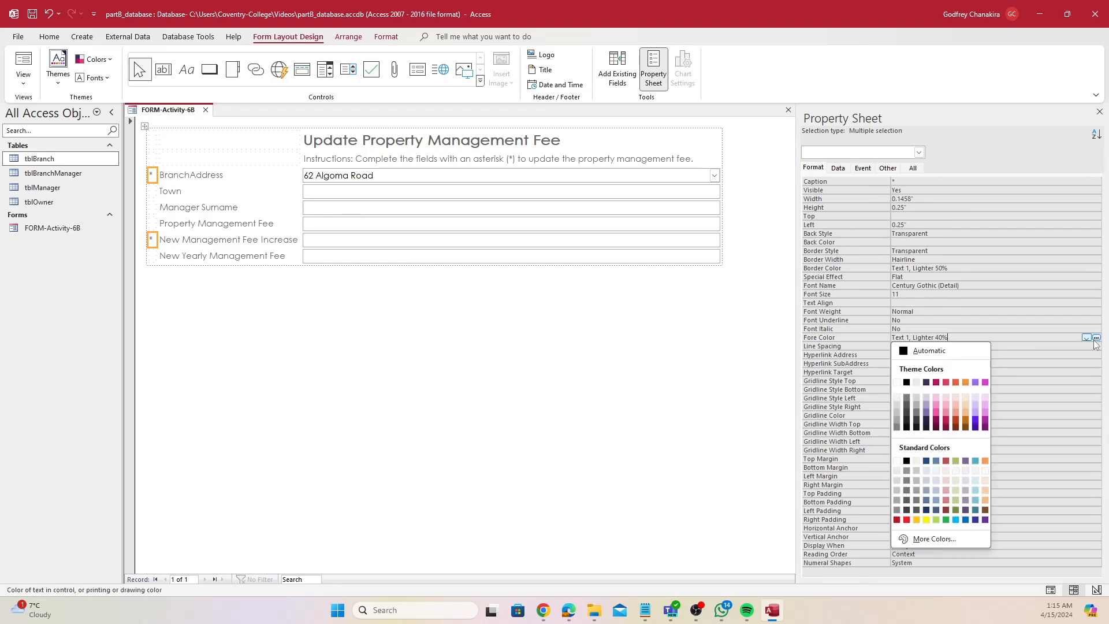
left_click(906, 519)
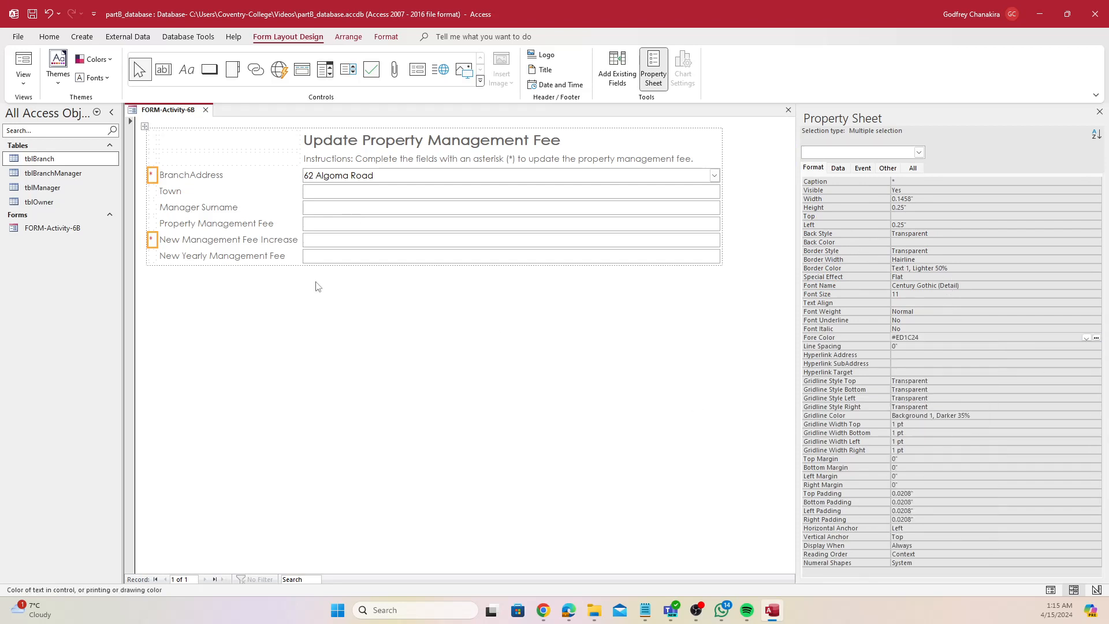
Step: Name the branch address combo box BranchID-Input and the Town text box Town-Input
left_click(353, 177)
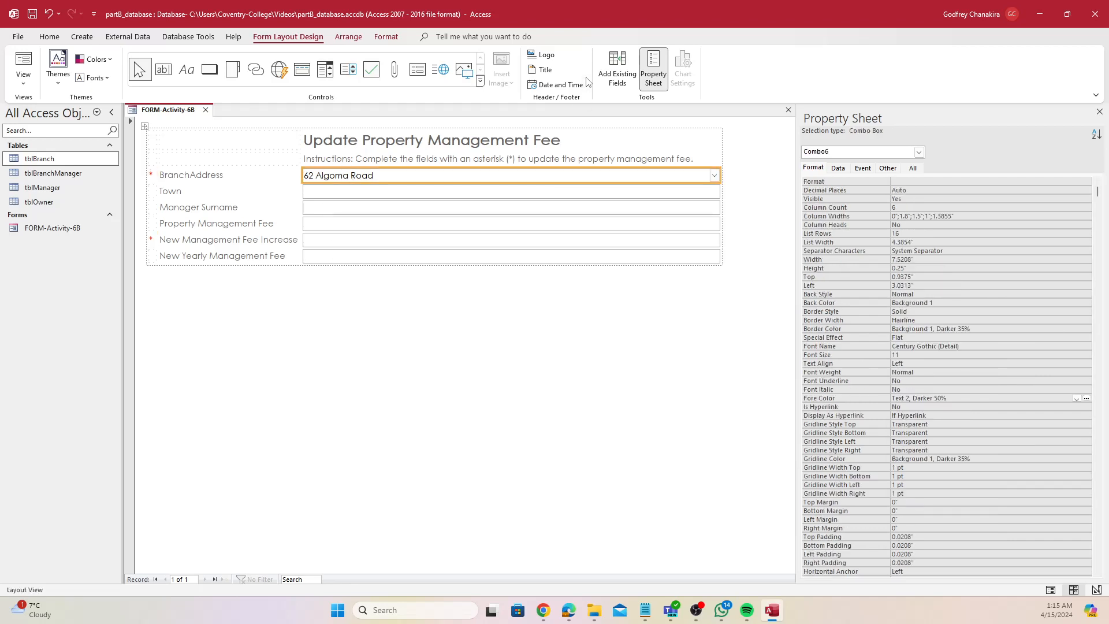
left_click(918, 169)
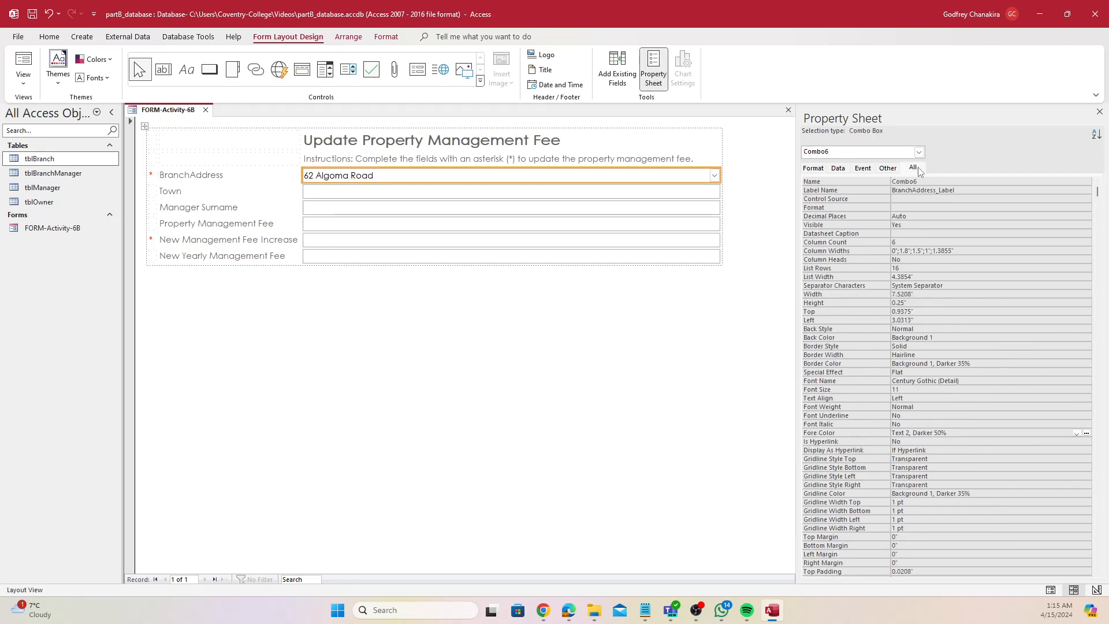
left_click(956, 190)
key("Up")
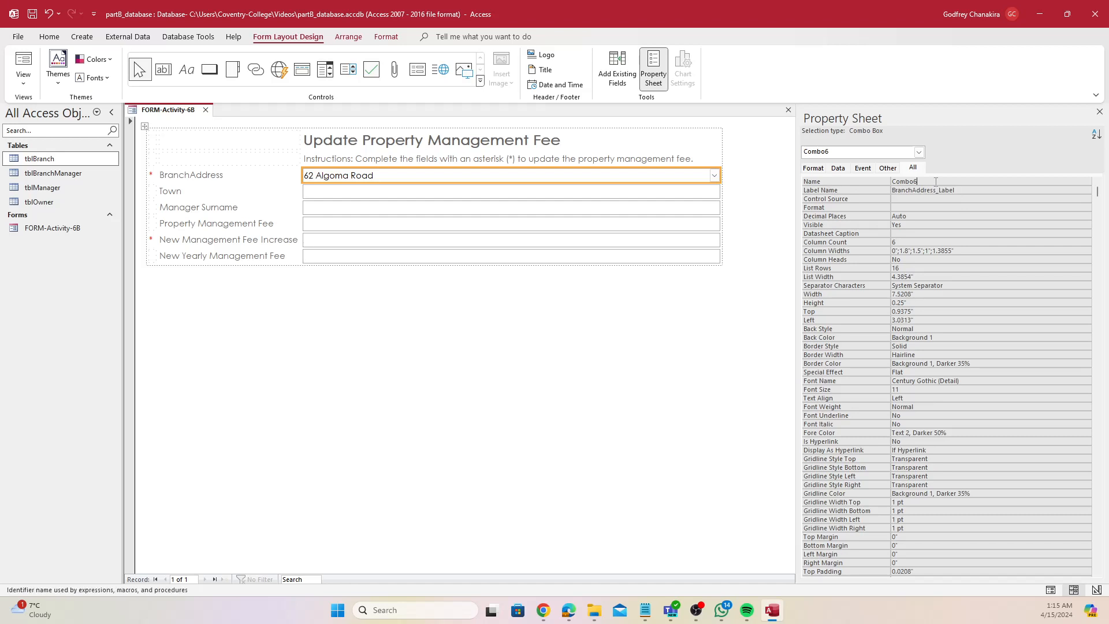
type("BranchID-Input")
left_click(319, 192)
left_click(855, 183)
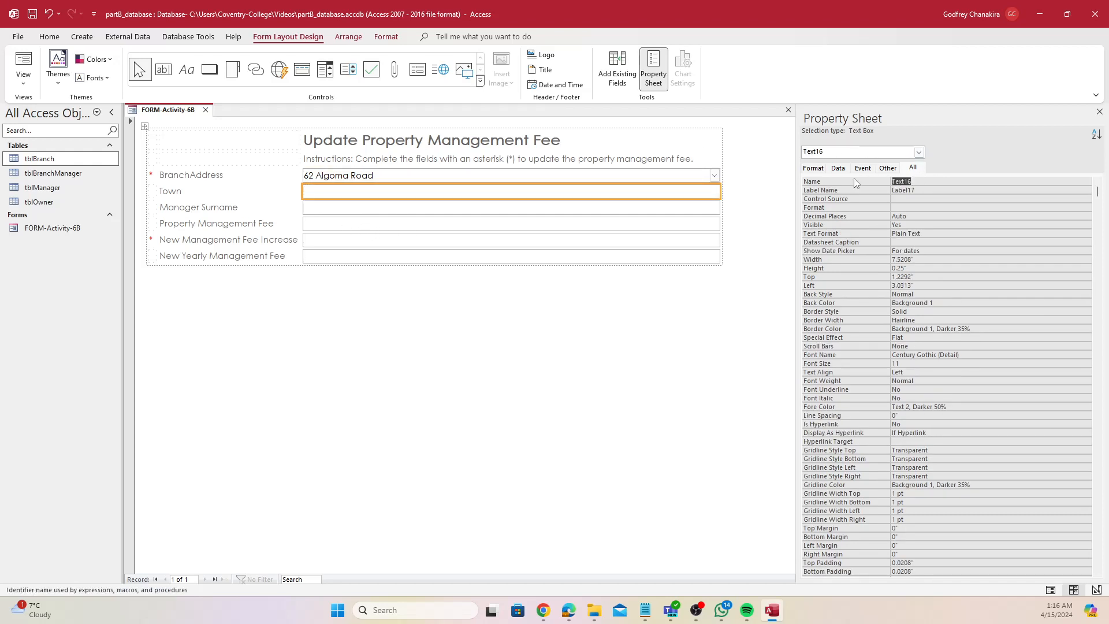
type("Town-Input")
Step: Name the Manager Surname text box Surname-Input and the Property Management Fee text box CurrentFee-Input
left_click(513, 207)
left_click(983, 190)
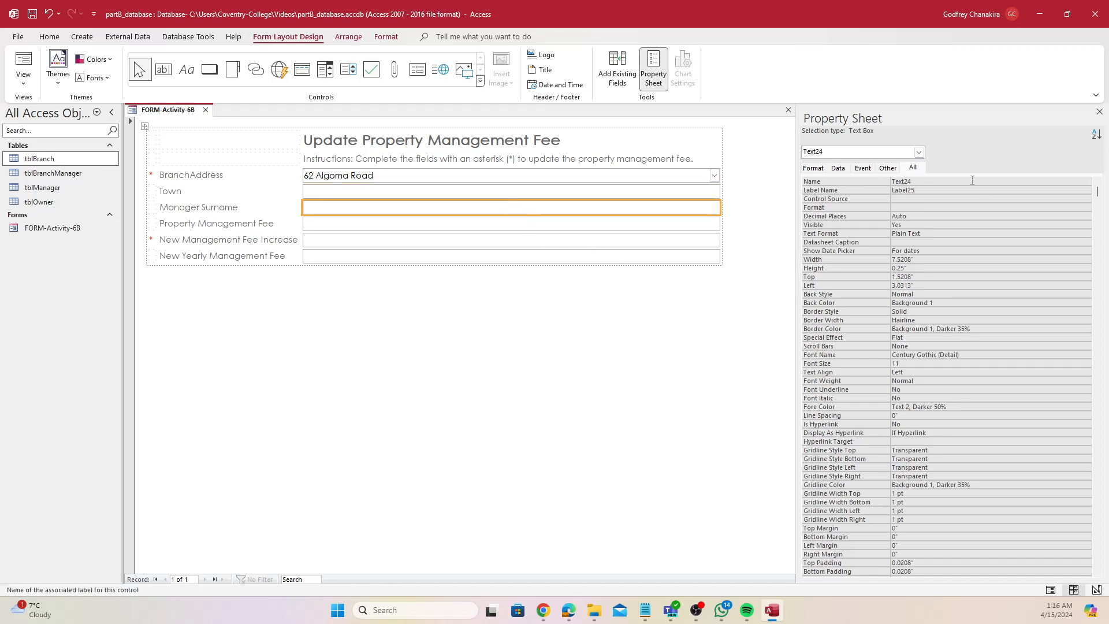
left_click(972, 180)
type("Surname-Input")
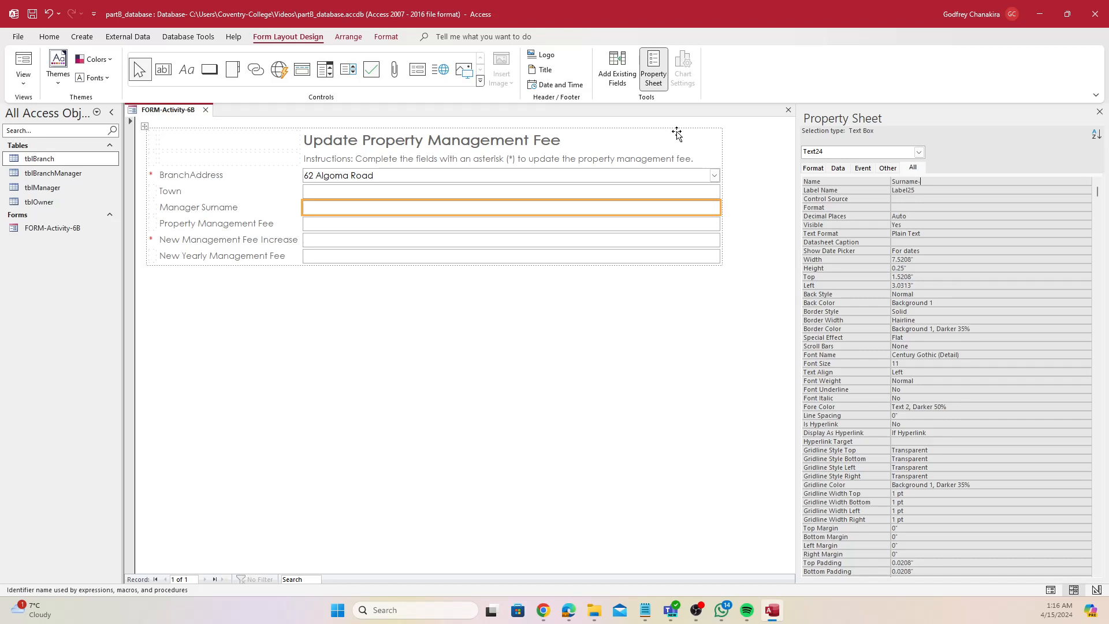
left_click(468, 224)
left_click(935, 183)
type("CurrentFee-")
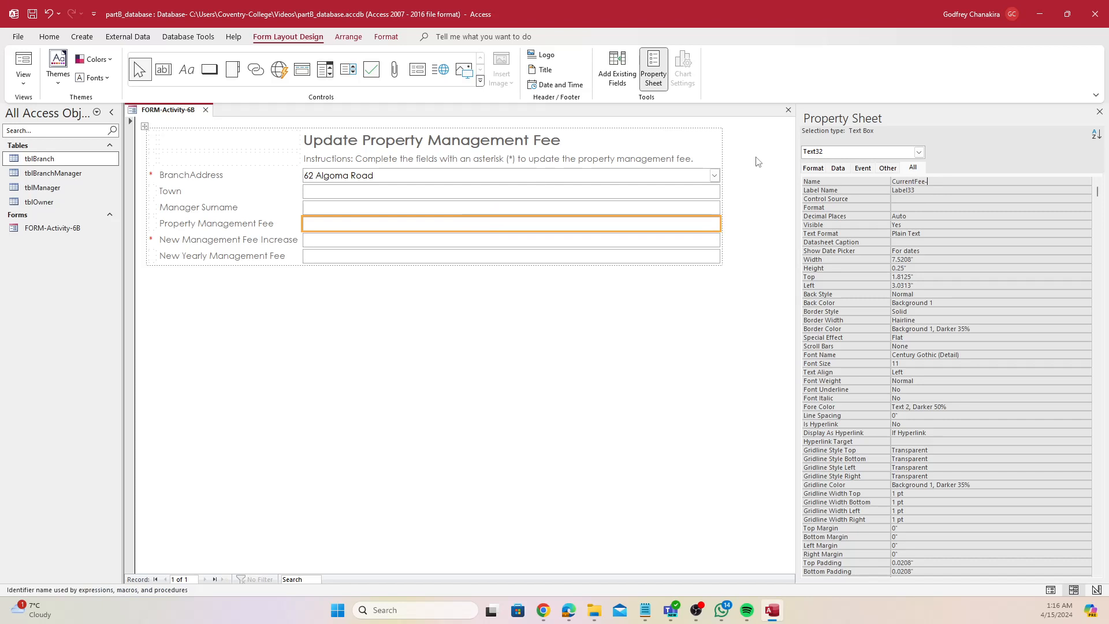
type("Input")
Step: Name the New Management Fee Increase text box NewFee-Input and the New Yearly Management Fee text box NewYearlyFee-Input
left_click(412, 241)
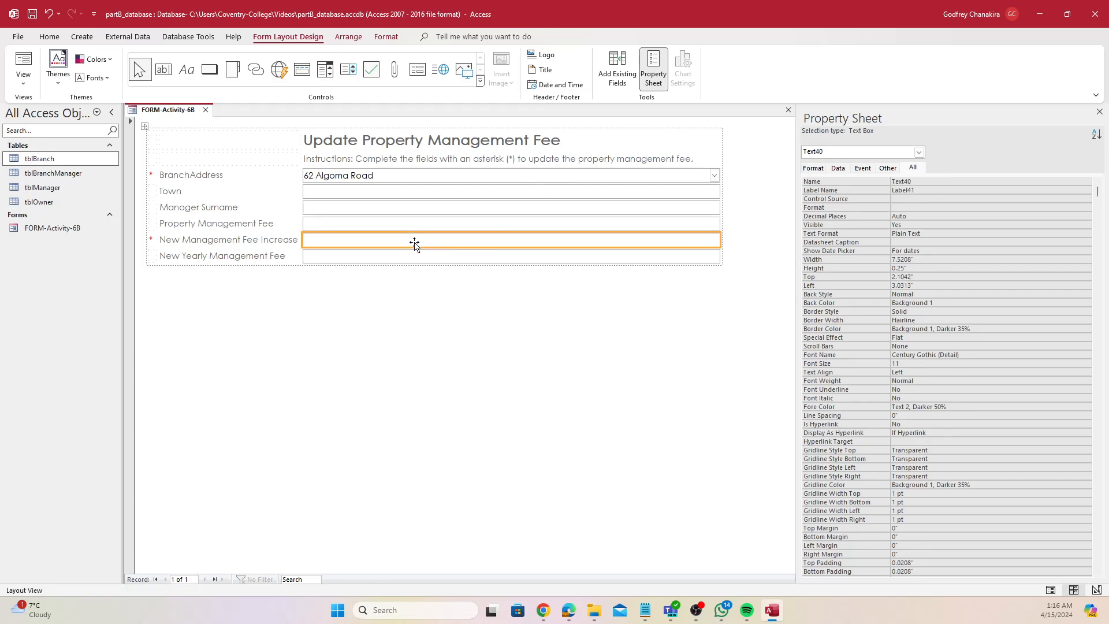
left_click(913, 180)
type("NewFee")
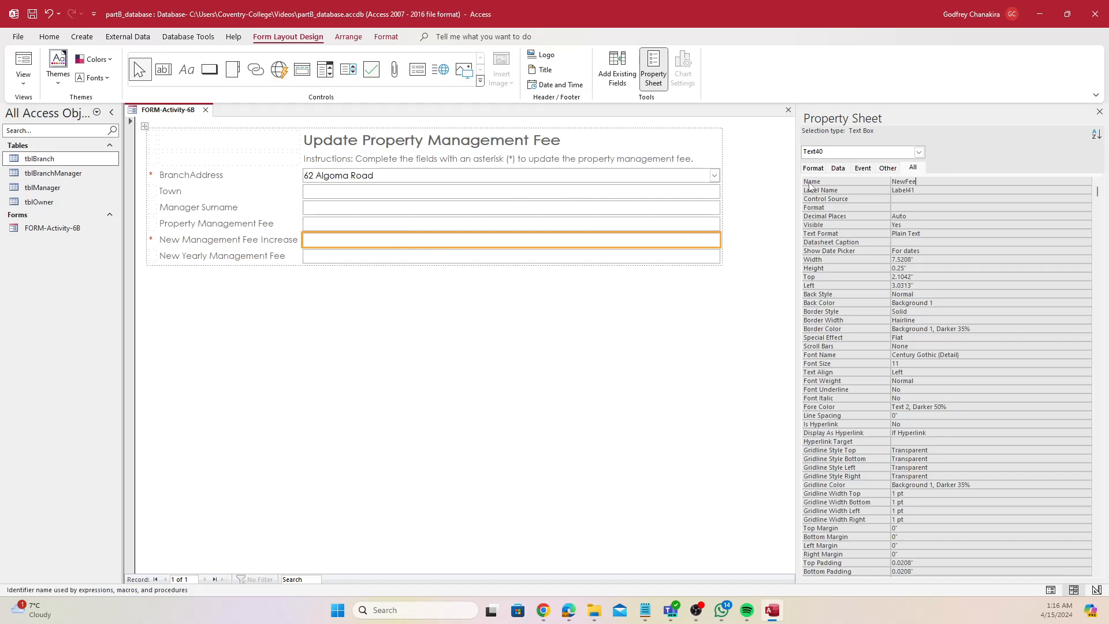
type("-Input")
left_click(335, 257)
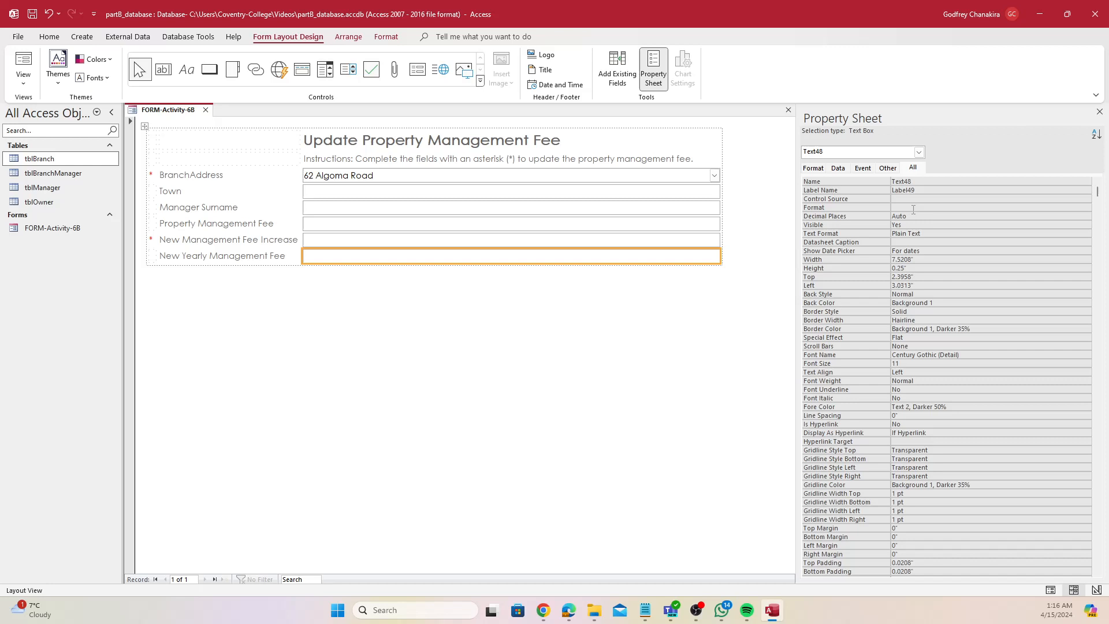
left_click(962, 182)
type("NewYearlyFee-Input")
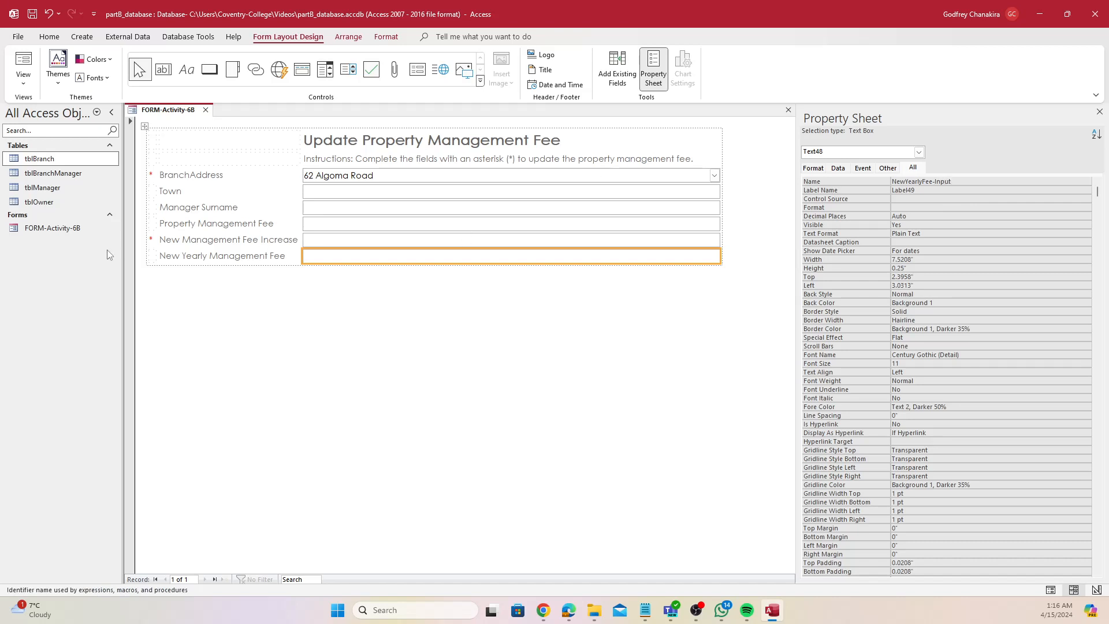
left_click(416, 426)
Step: Select the Town text box and save the form
left_click(341, 191)
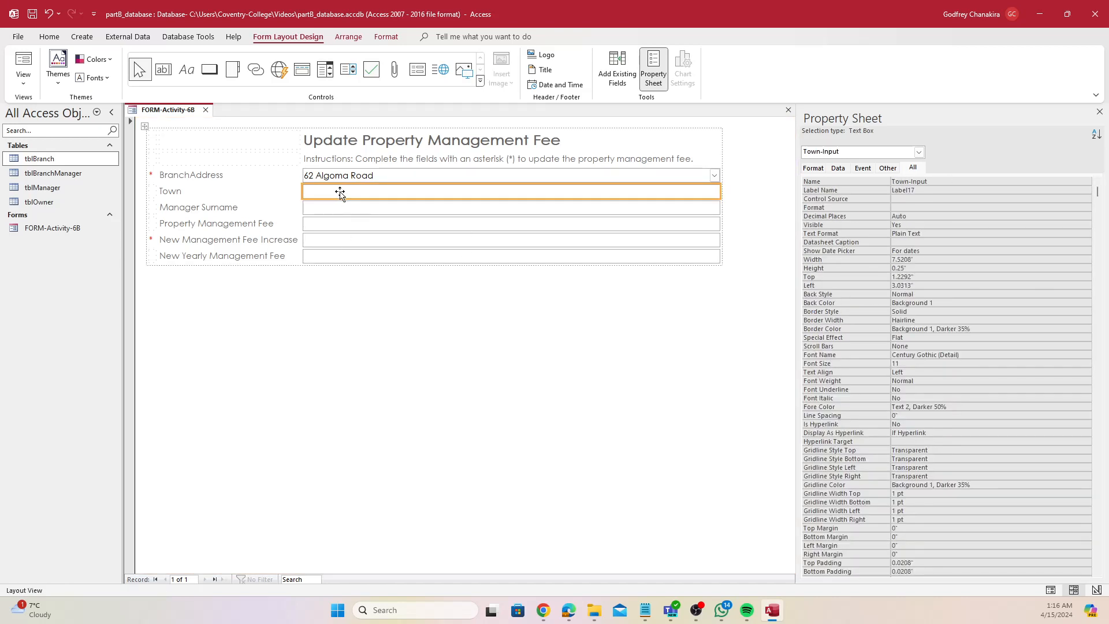
right_click(169, 109)
left_click(191, 119)
Step: Build the control source expression [BranchID-Input].[Column](3) for the Town text box in the Expression Builder
left_click(841, 171)
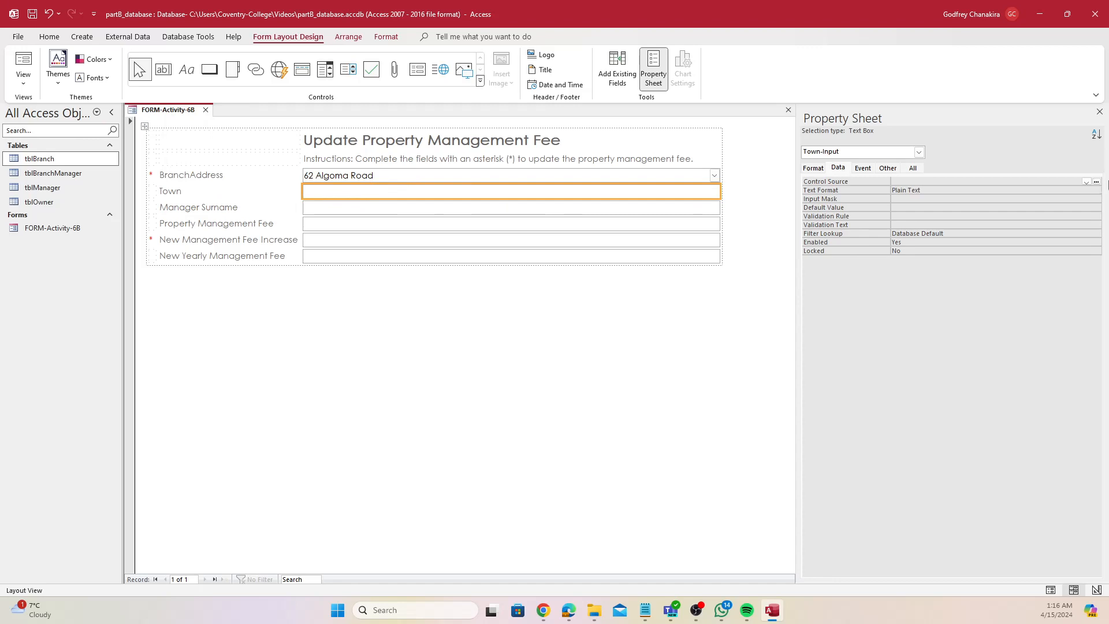
left_click(1096, 181)
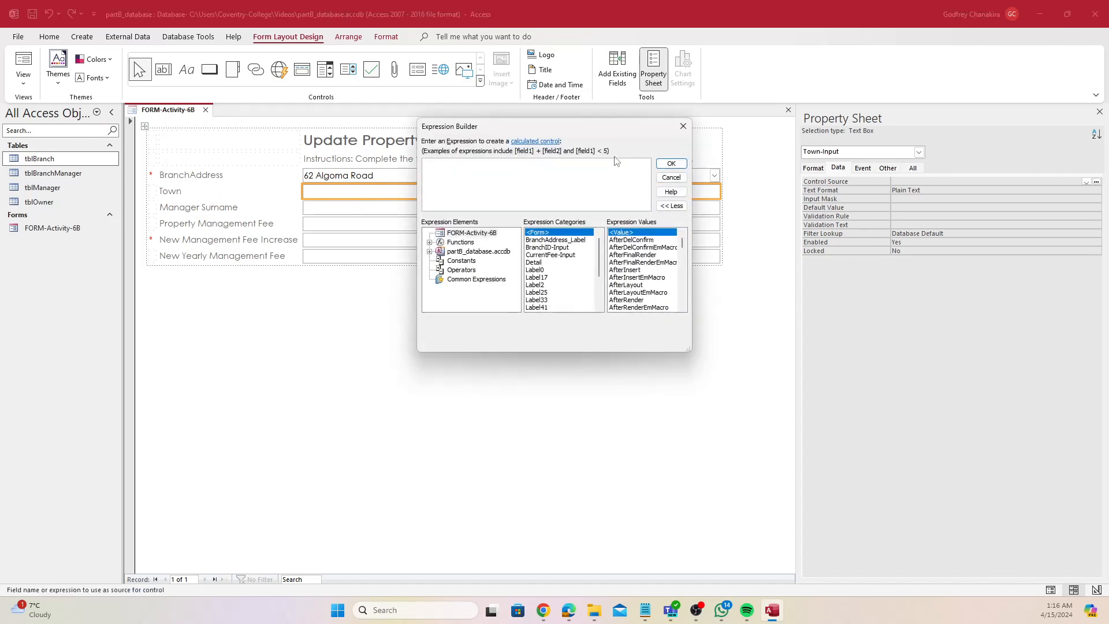
left_click_drag(608, 129, 743, 203)
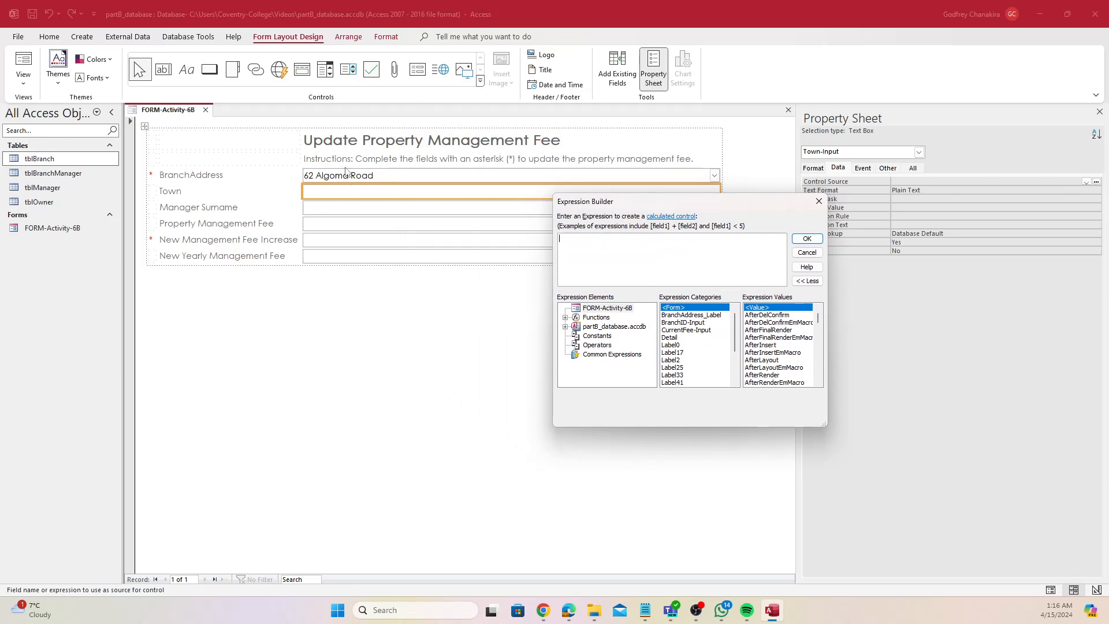
type("bra")
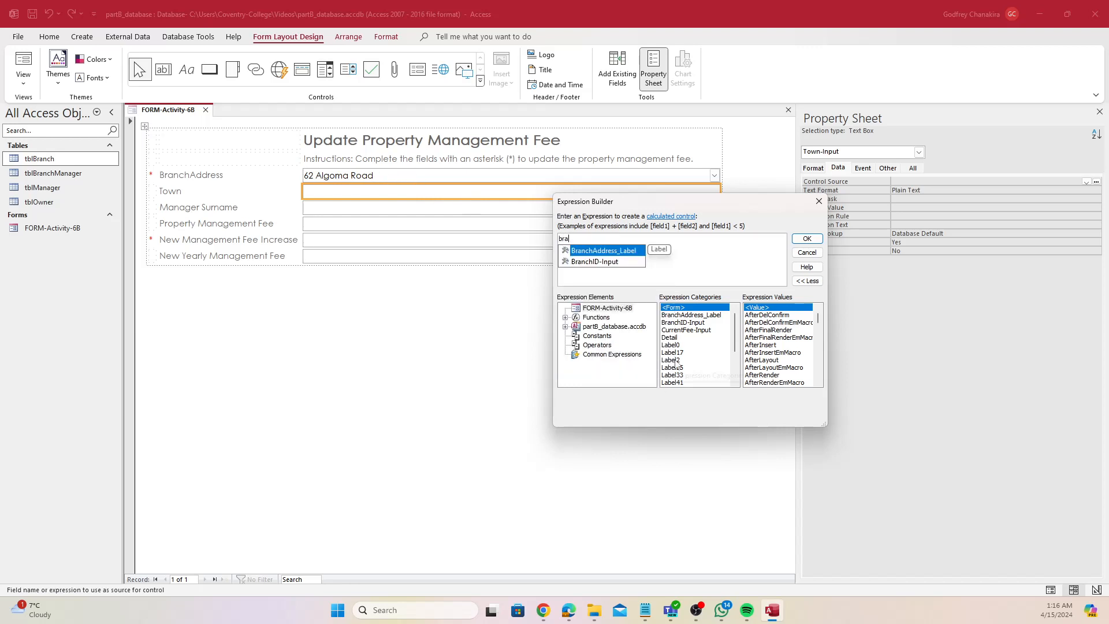
key("Down")
key("Return")
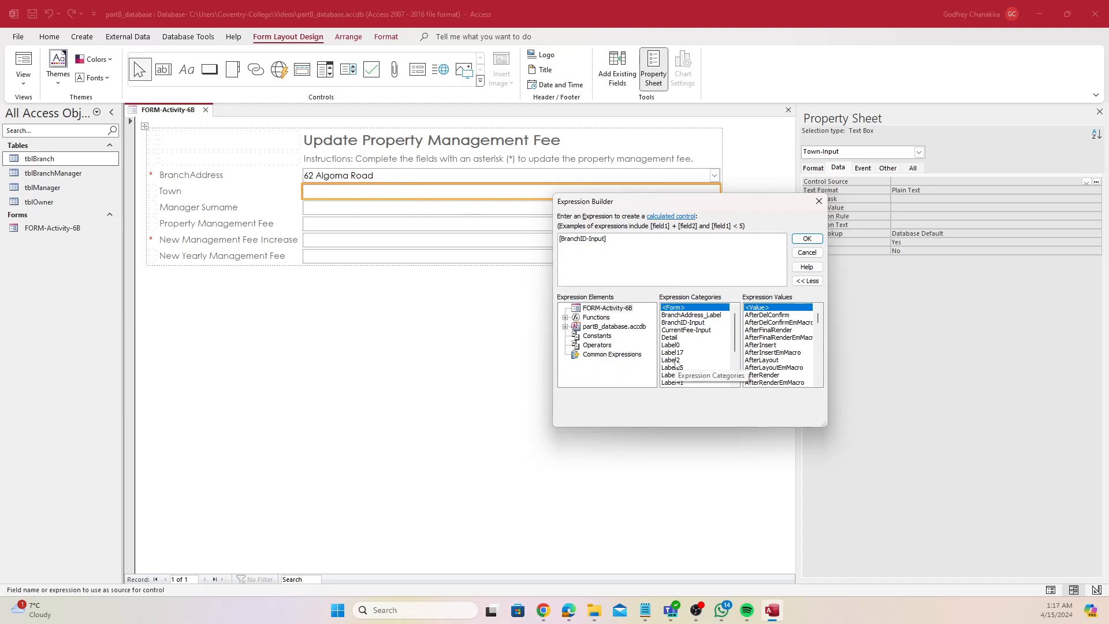
type(".")
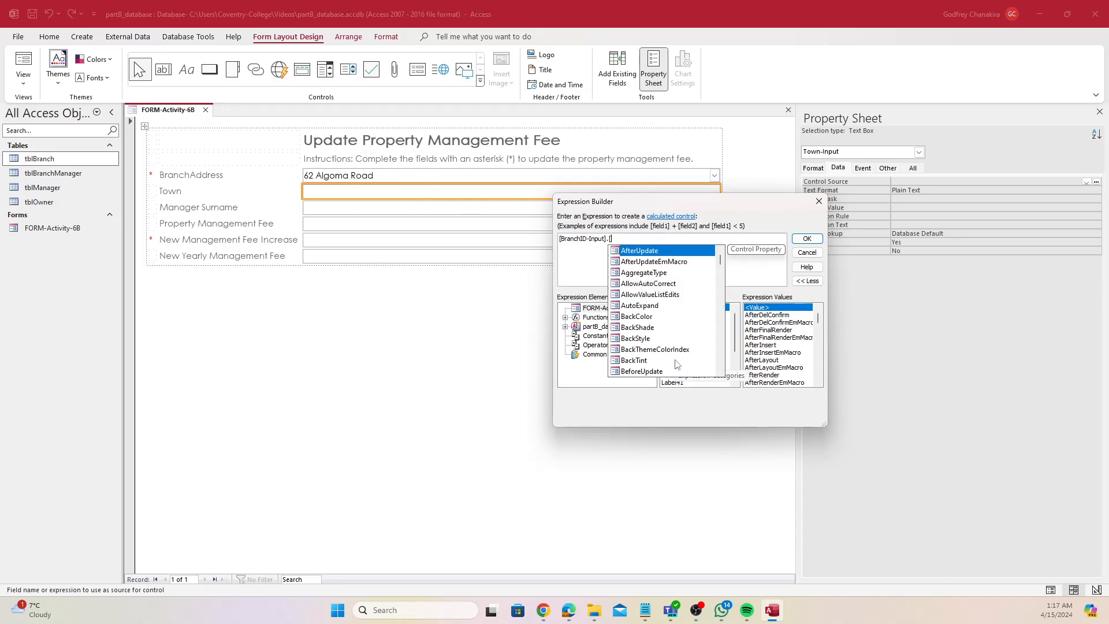
type("[Column")
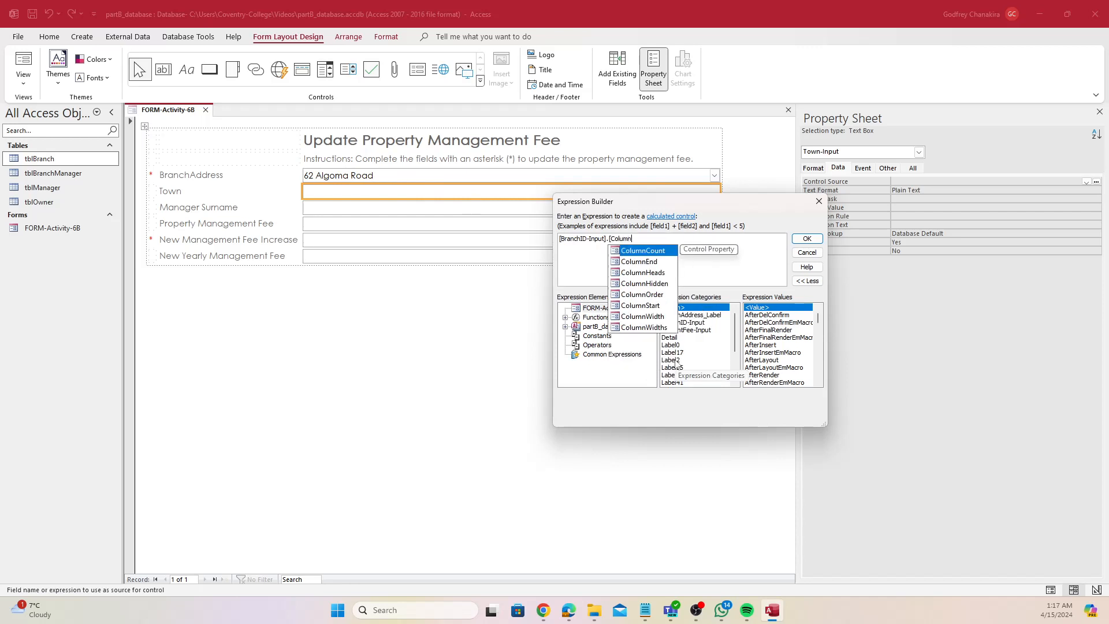
type("]")
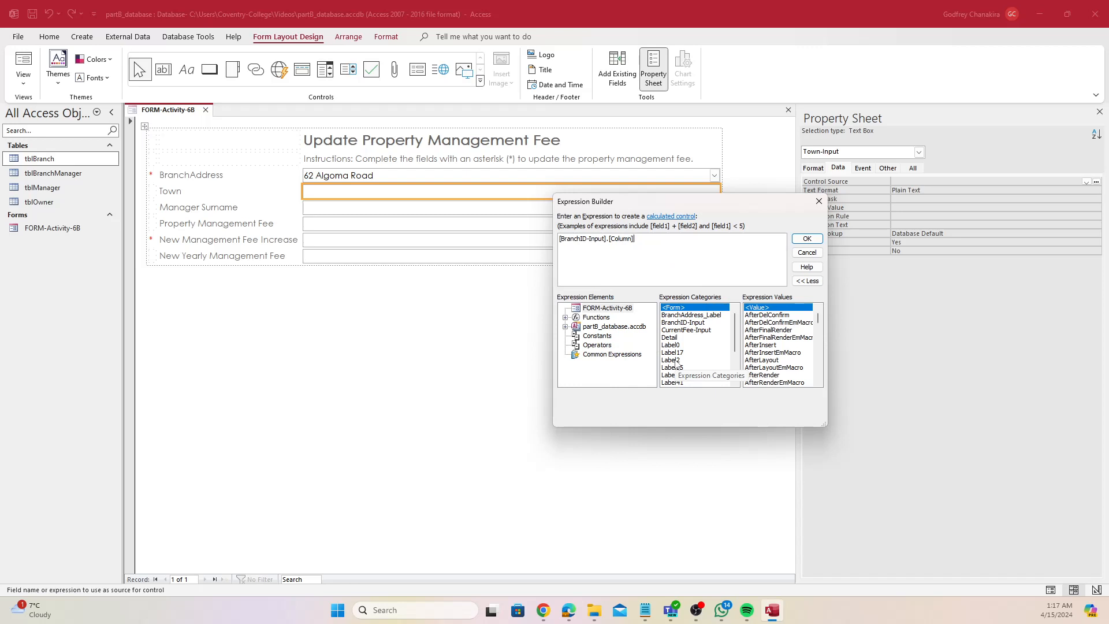
type("(3")
left_click(799, 245)
Step: Switch the form to Form View and examine the column order in the BranchAddress combo box's list
right_click(152, 109)
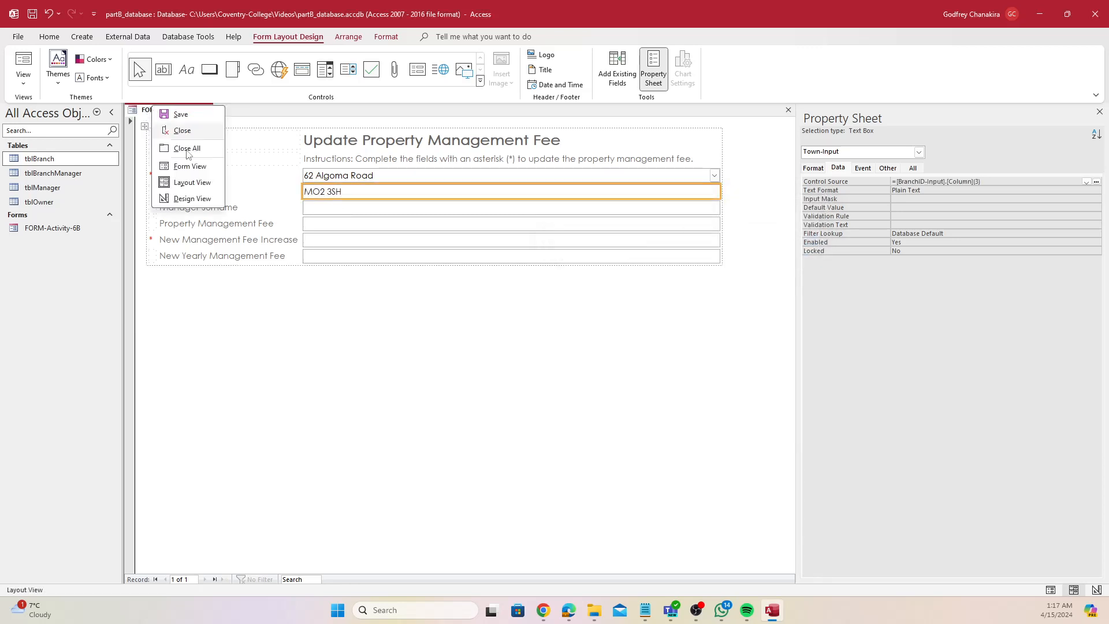
left_click(190, 166)
left_click(714, 175)
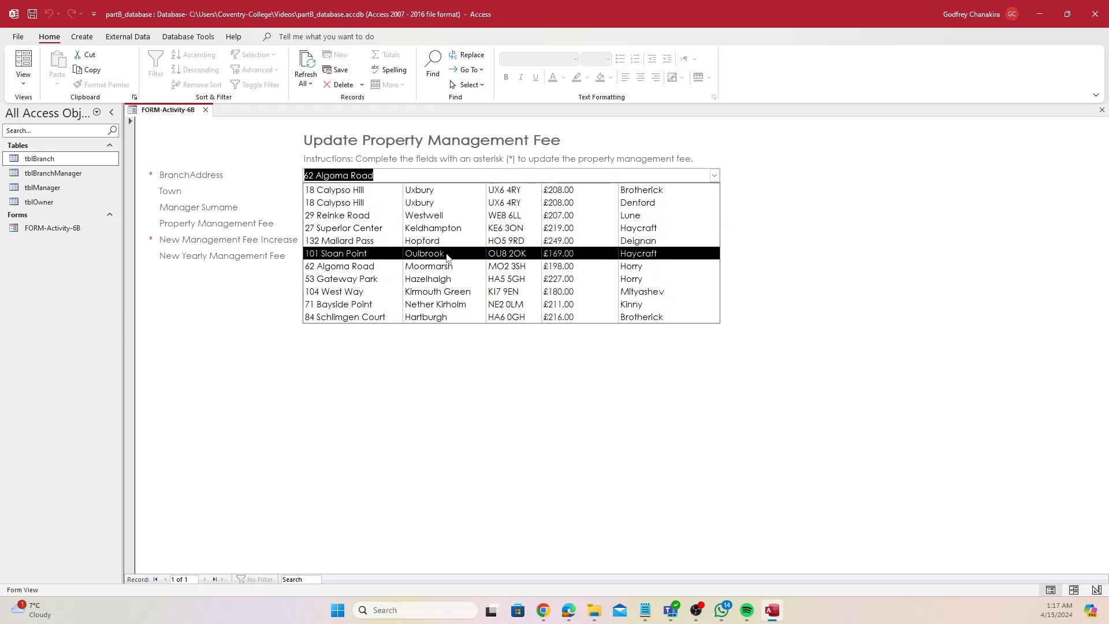
left_click(446, 372)
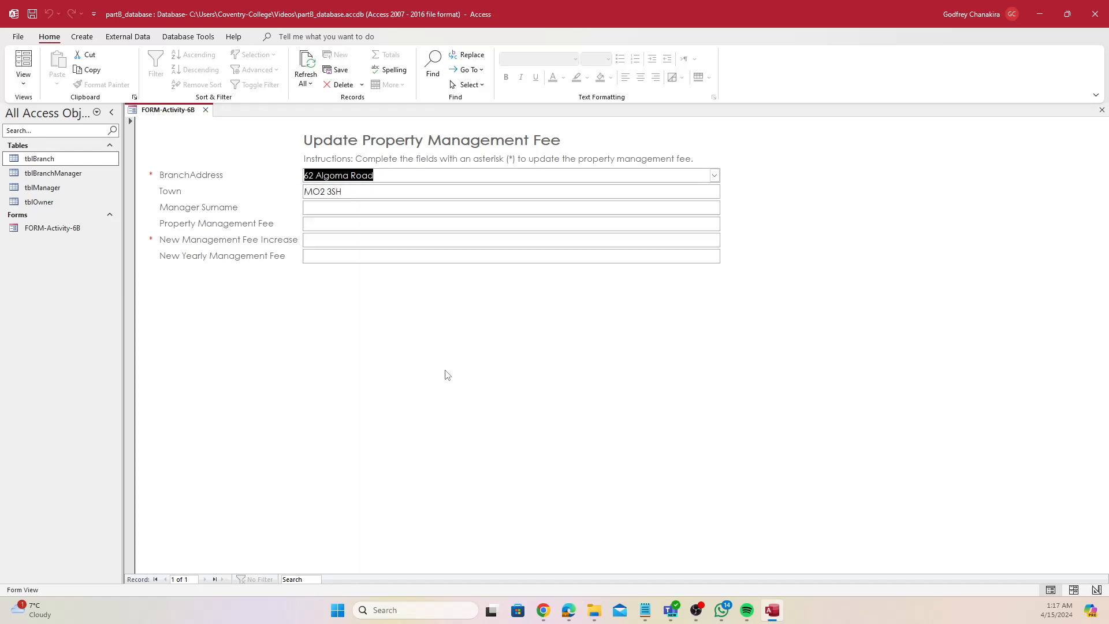
Step: Return to Layout View and change the Town text box's control source to =[BranchID-Input].[Column](2)
right_click(193, 109)
left_click(238, 183)
left_click(601, 188)
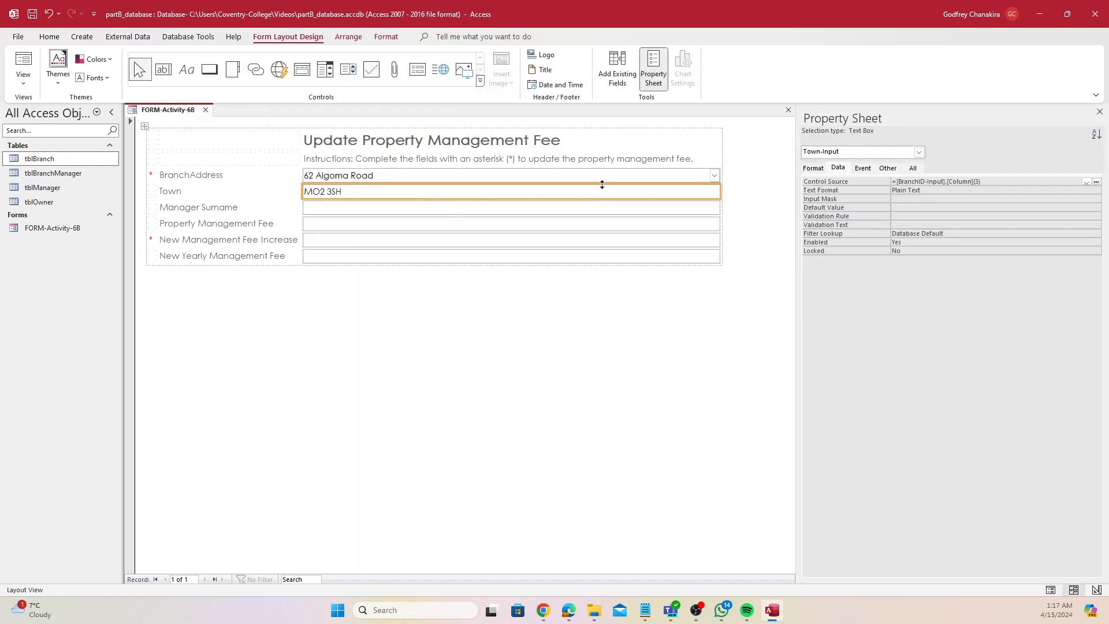
left_click(1097, 181)
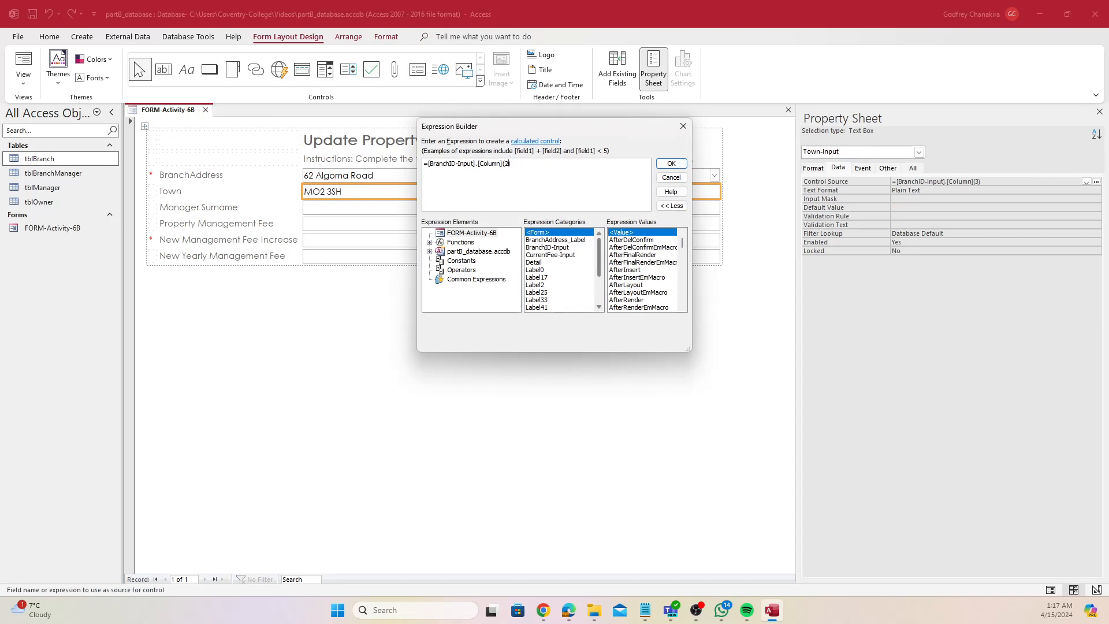
key("ctrl+a")
scroll(502, 180, "up", 4)
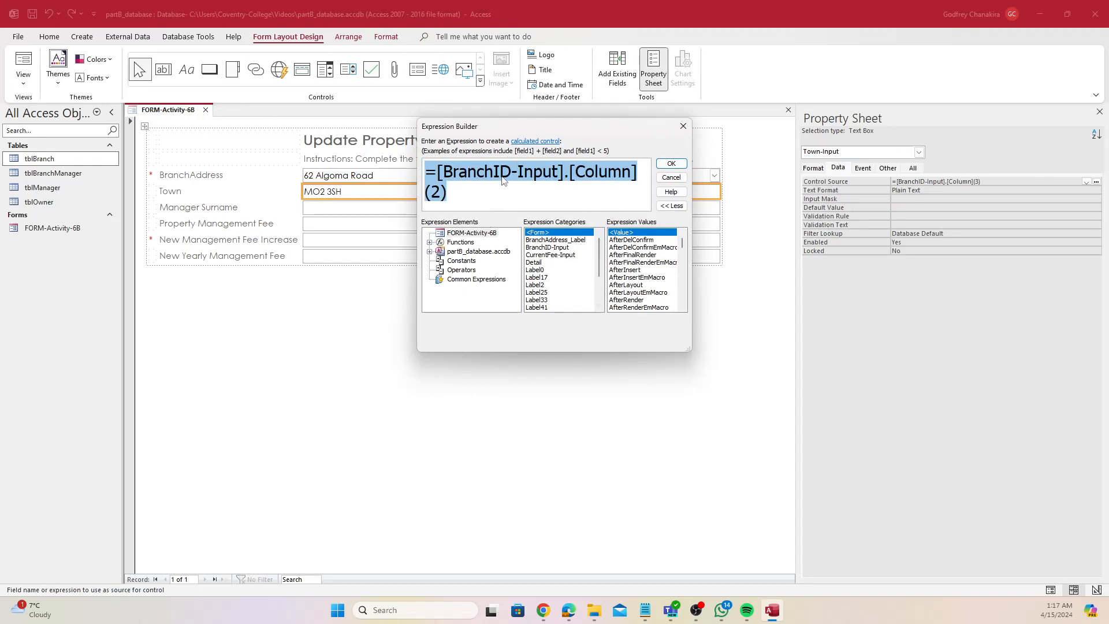
scroll(502, 180, "down", 1)
left_click(528, 184)
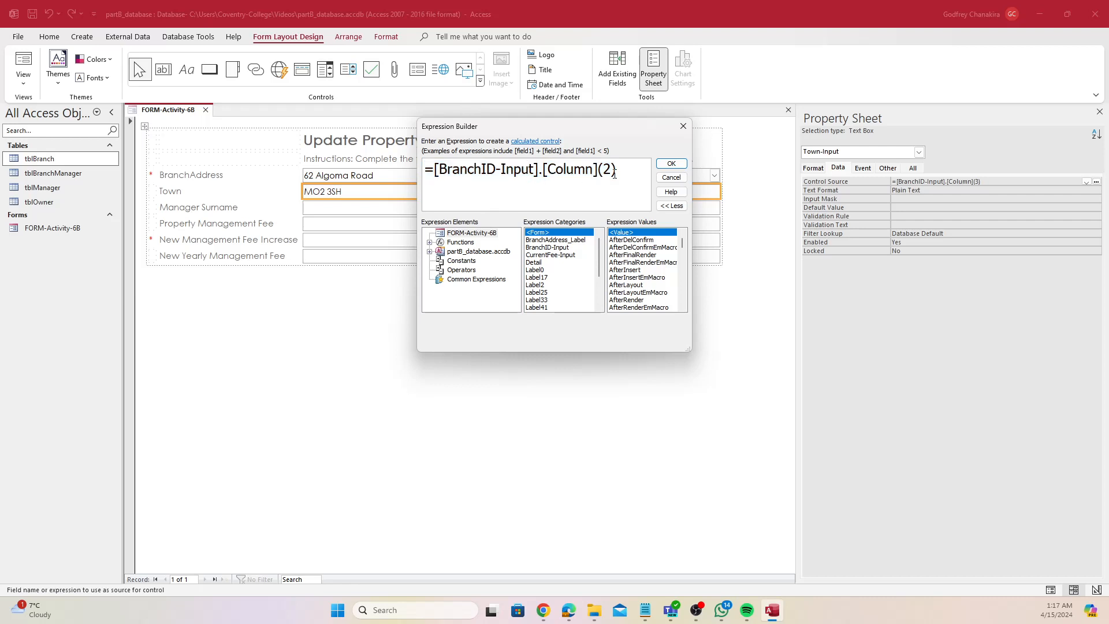
left_click(671, 164)
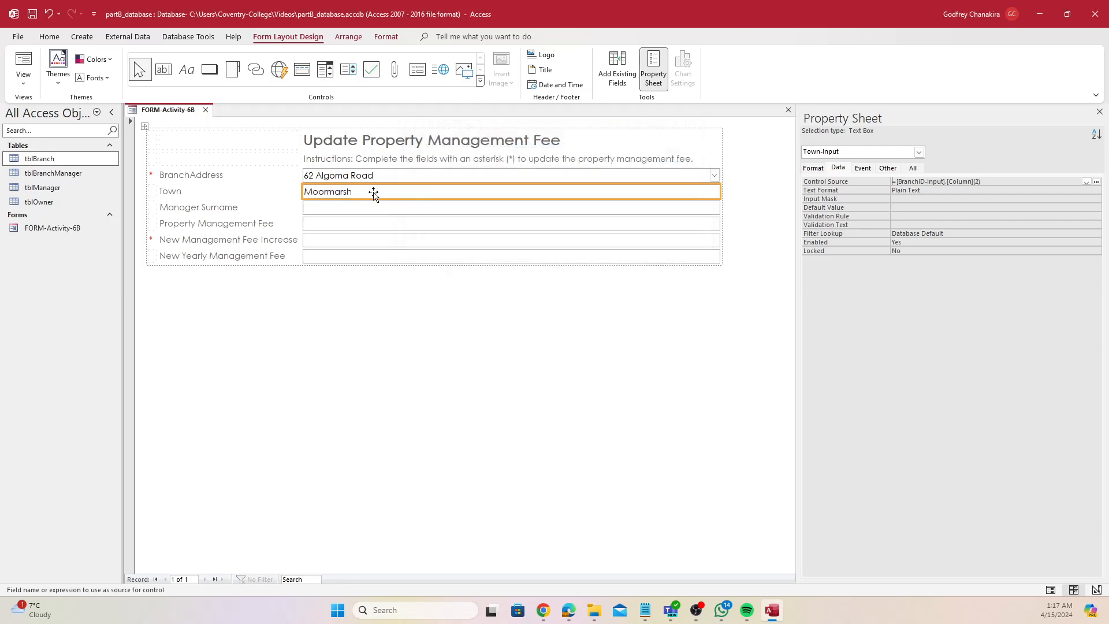
Step: Set the Manager Surname text box's control source to the expression [BranchID-Input].[Column](5)
left_click(329, 210)
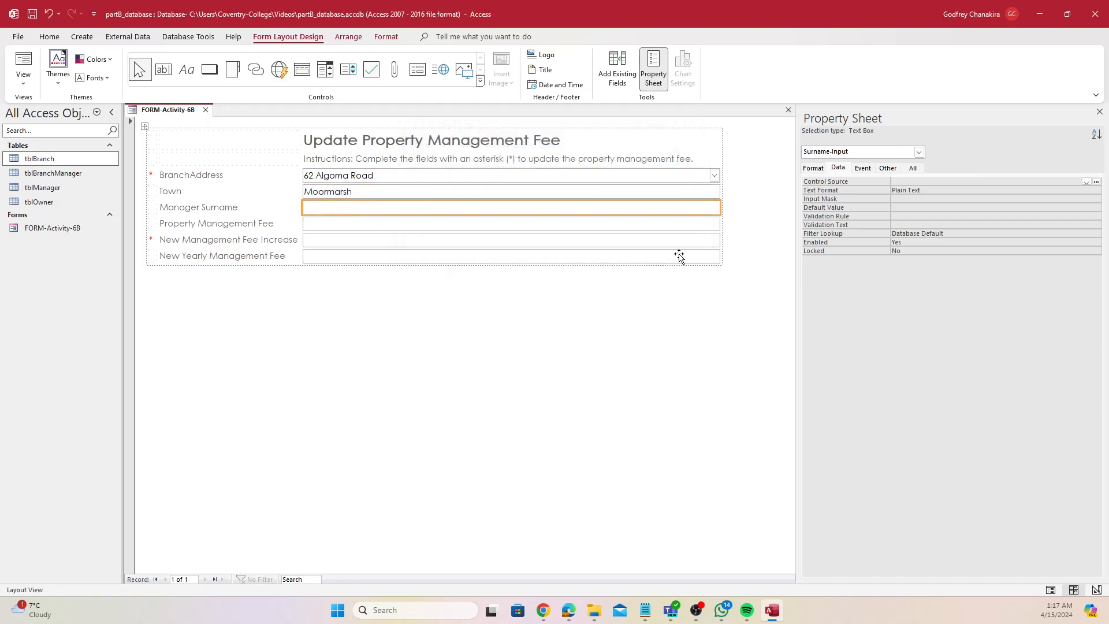
left_click(1096, 182)
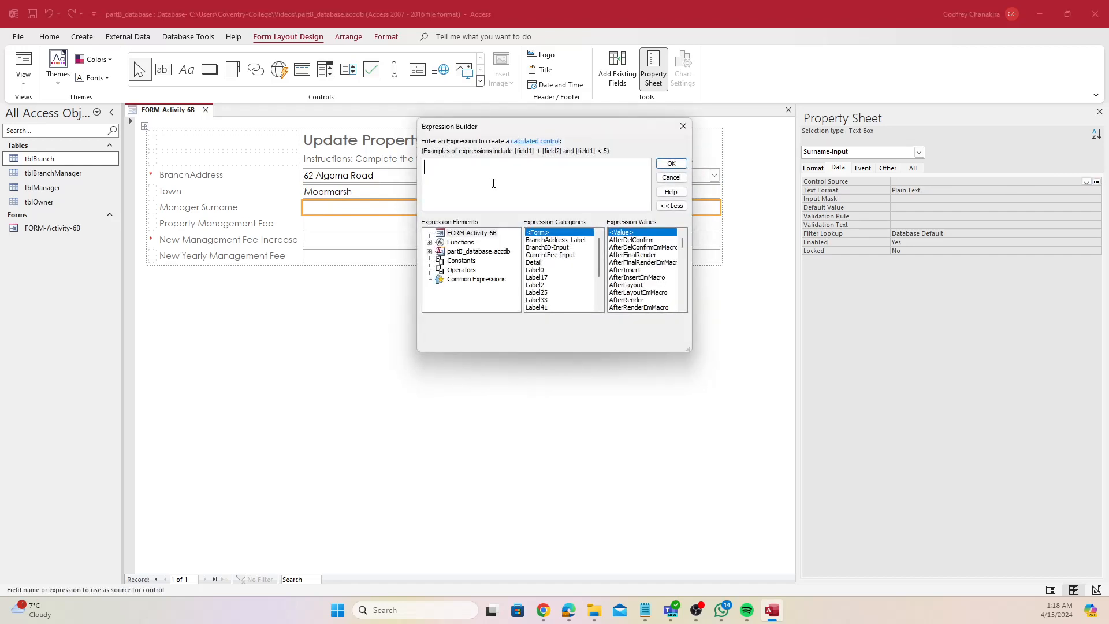
type("[BranchID-Input]")
key("Down")
key("Return")
type(".[Colu")
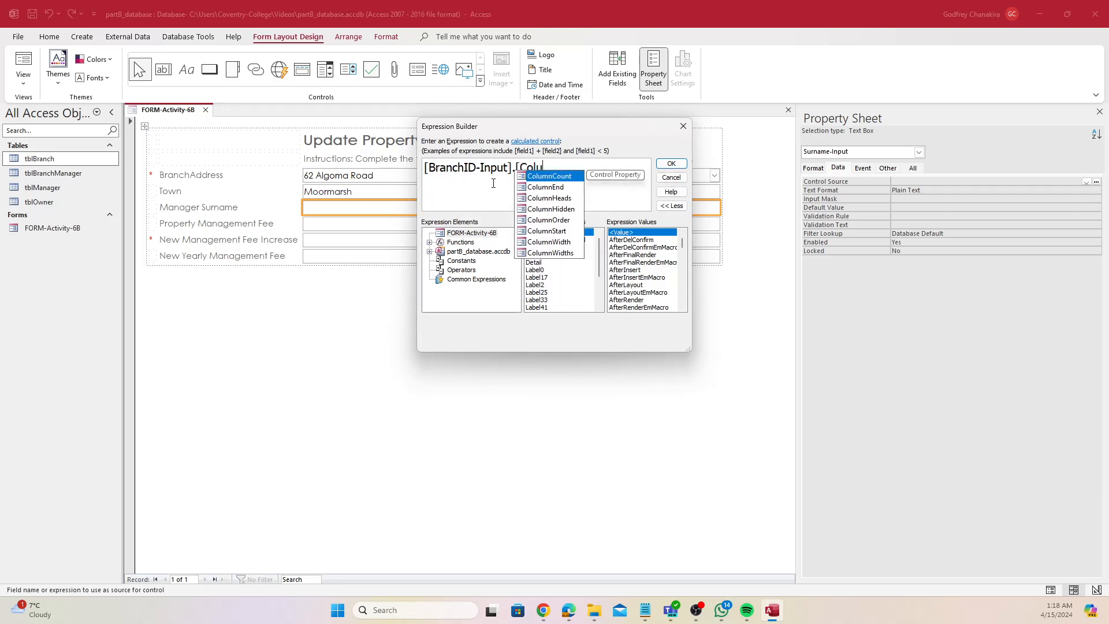
type("mn](")
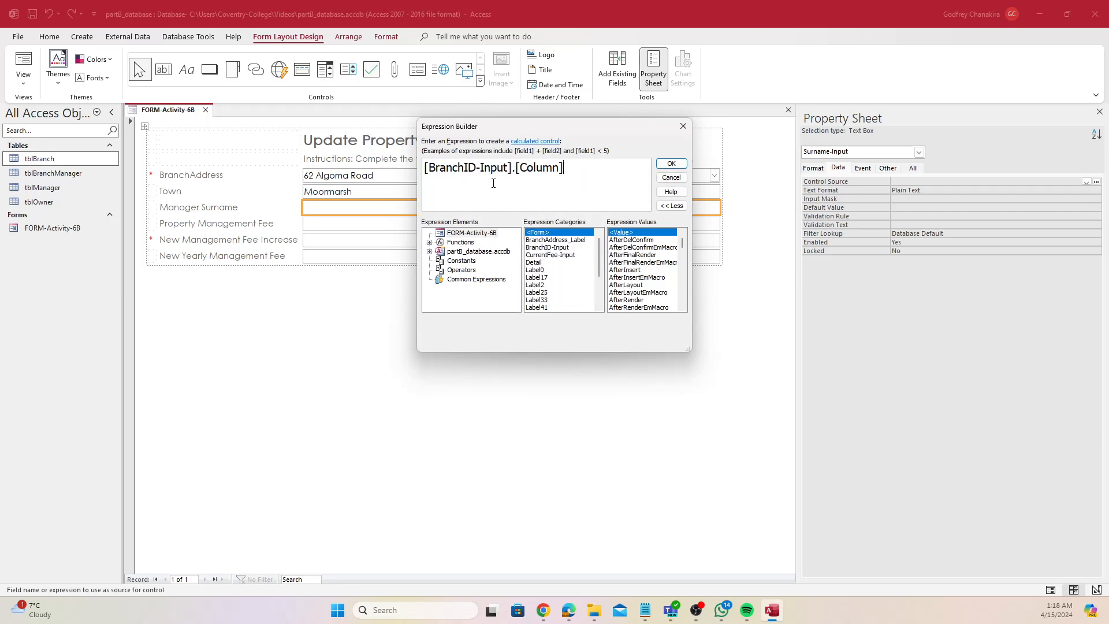
type("5)")
left_click(671, 163)
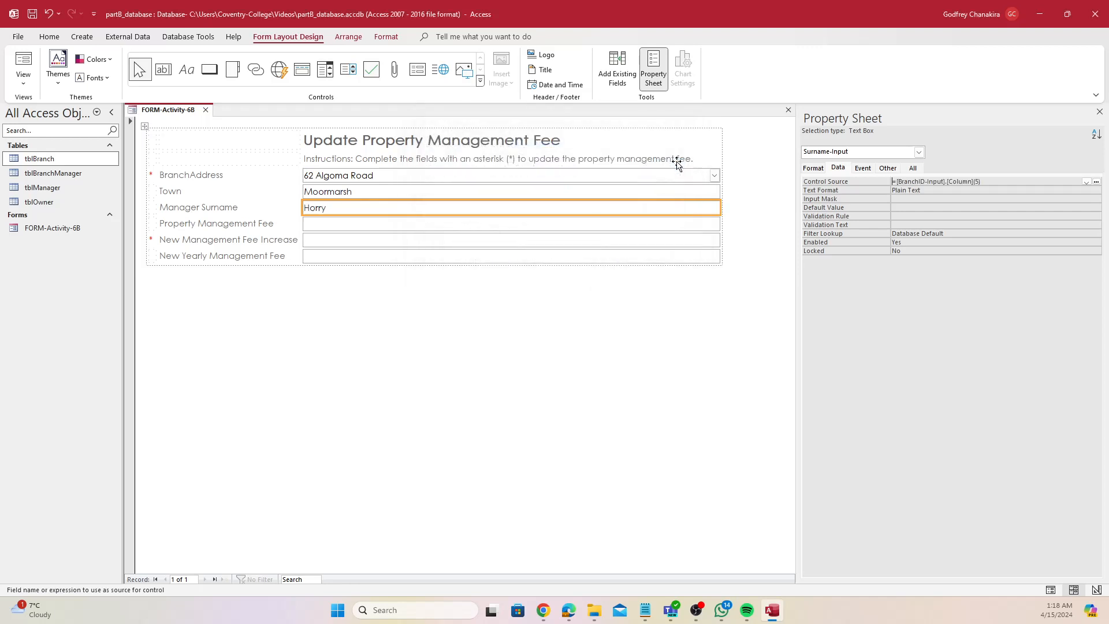
Step: Set the Property Management Fee text box's control source to the expression [BranchID-Input].[Column](4)
left_click(348, 223)
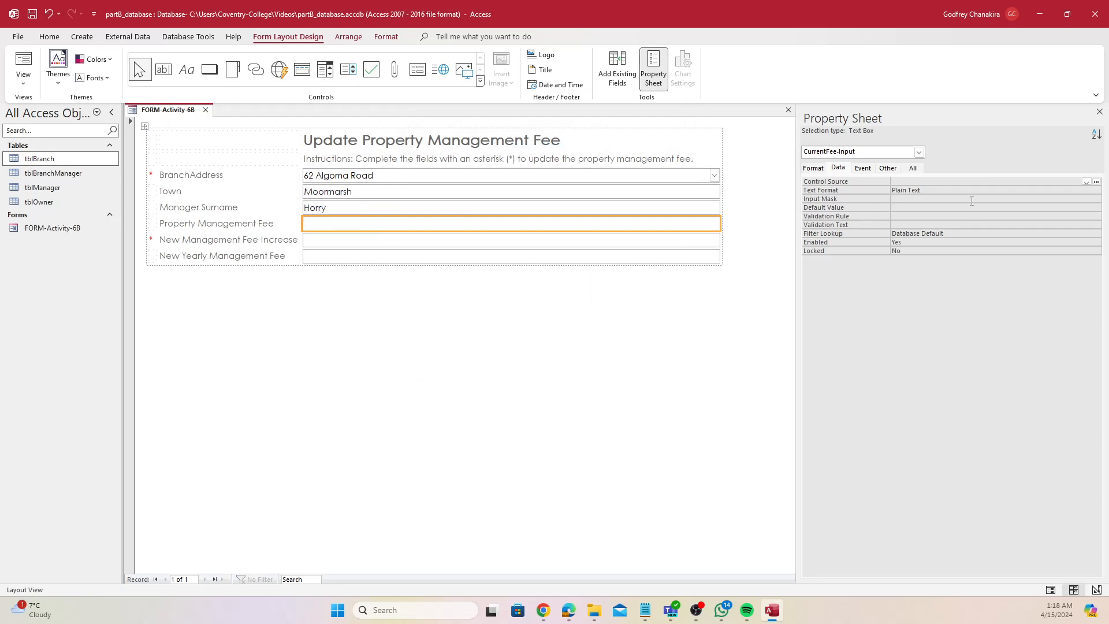
left_click(1096, 181)
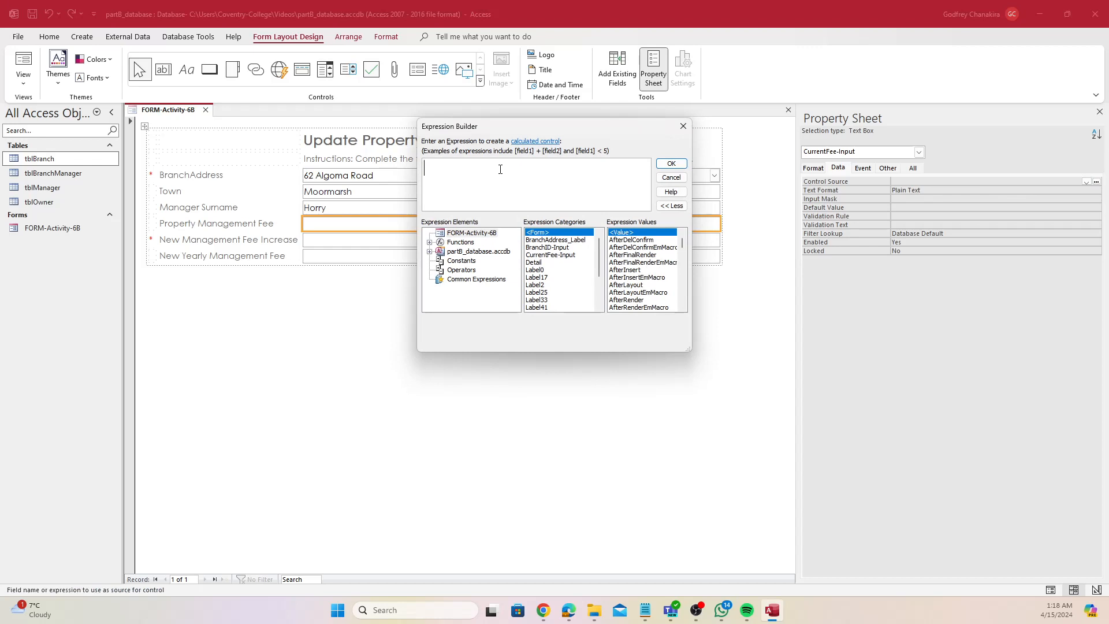
type("bra")
key("Down")
key("Tab")
type(".[Coly")
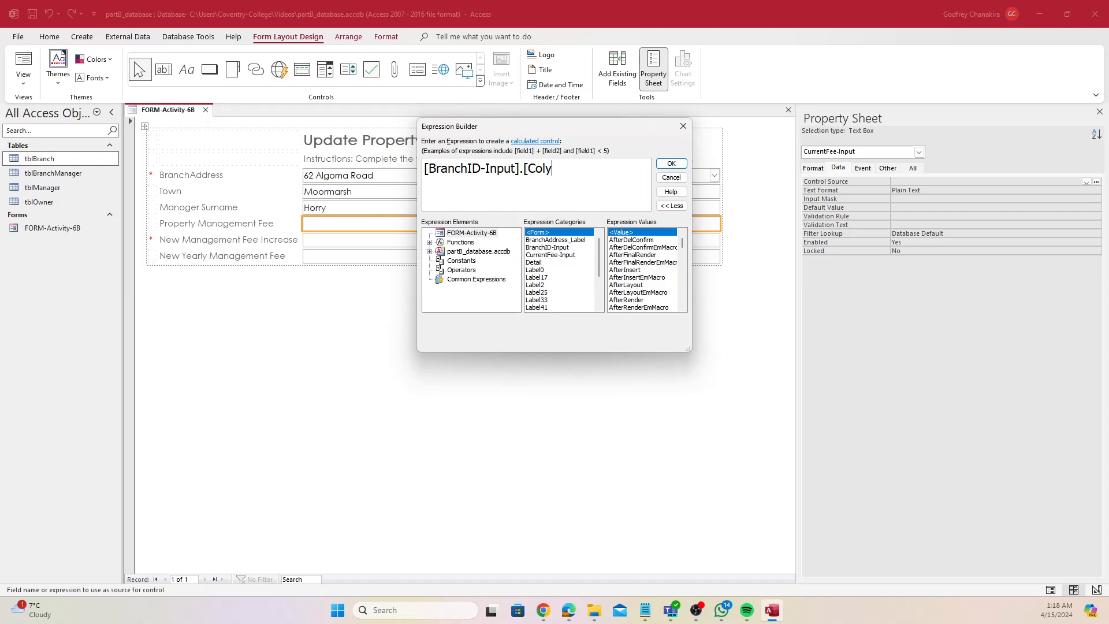
key("BackSpace")
type("u")
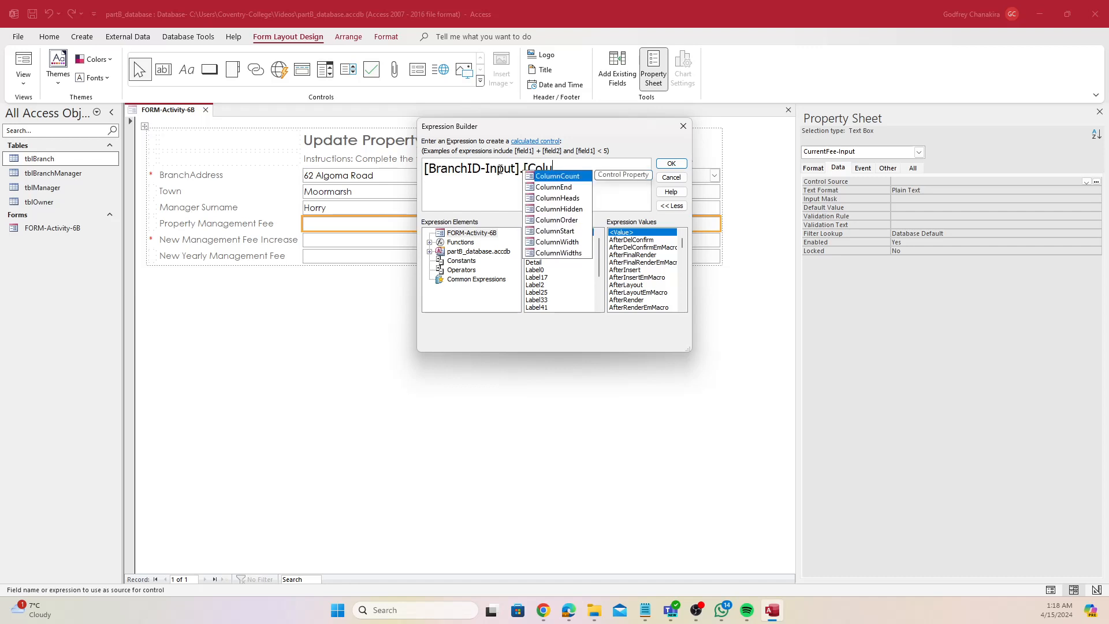
type("mn](")
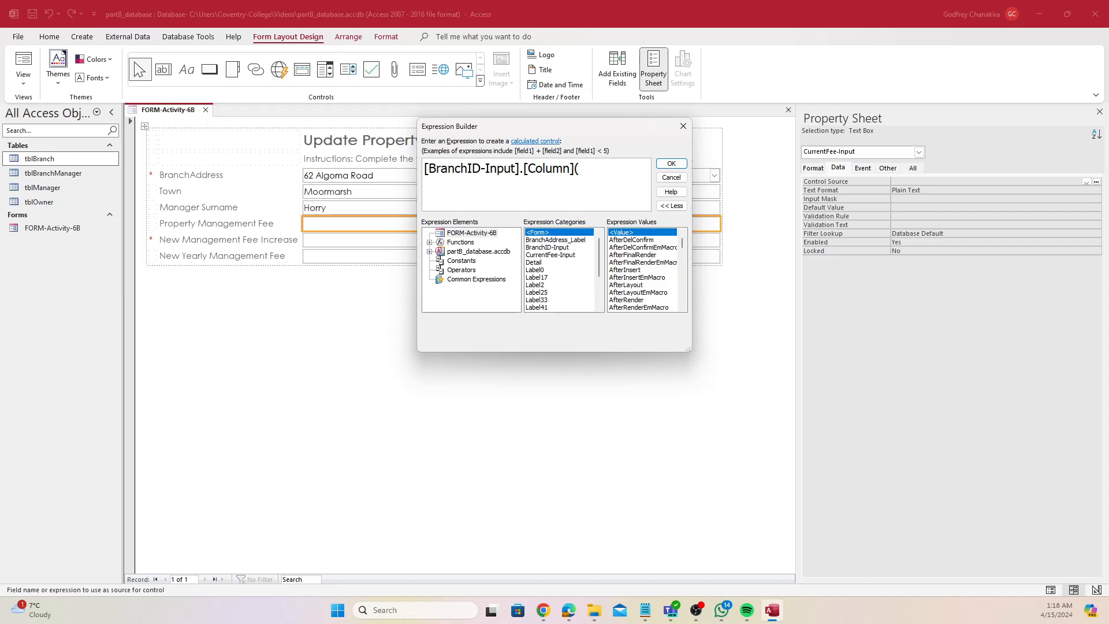
type("4)")
left_click(671, 164)
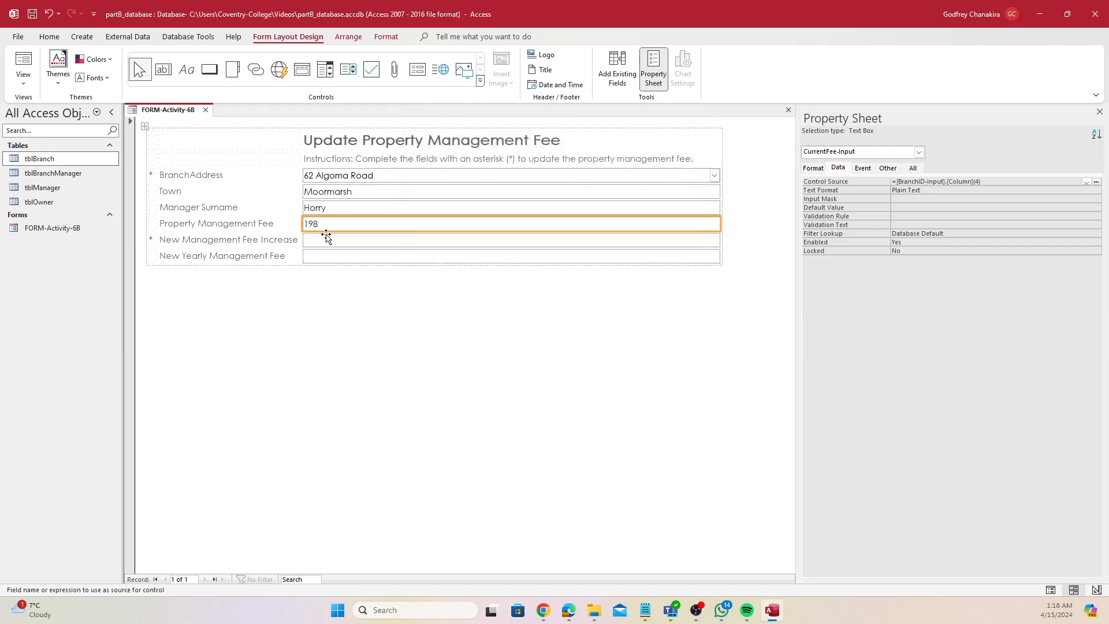
Step: Wrap the Property Management Fee expression in a currency function: =FormatCurrency([BranchID-Input].[Column](4))
left_click(1096, 182)
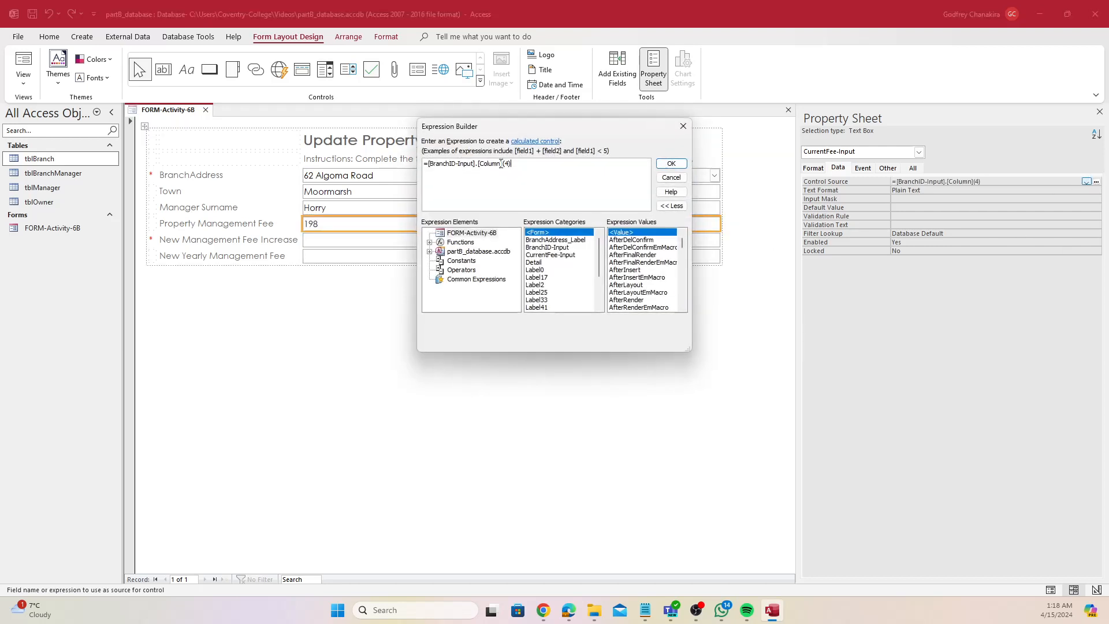
scroll(435, 174, "up", 6)
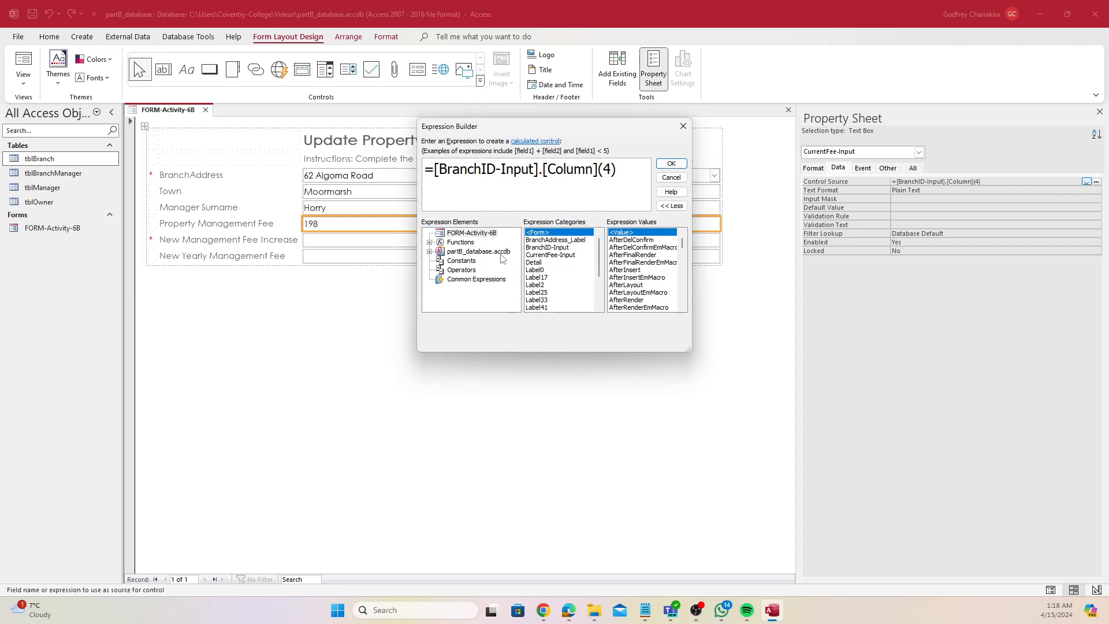
type("fo")
key("Down")
key("Down")
key("Down")
key("Down")
key("Down")
key("Down")
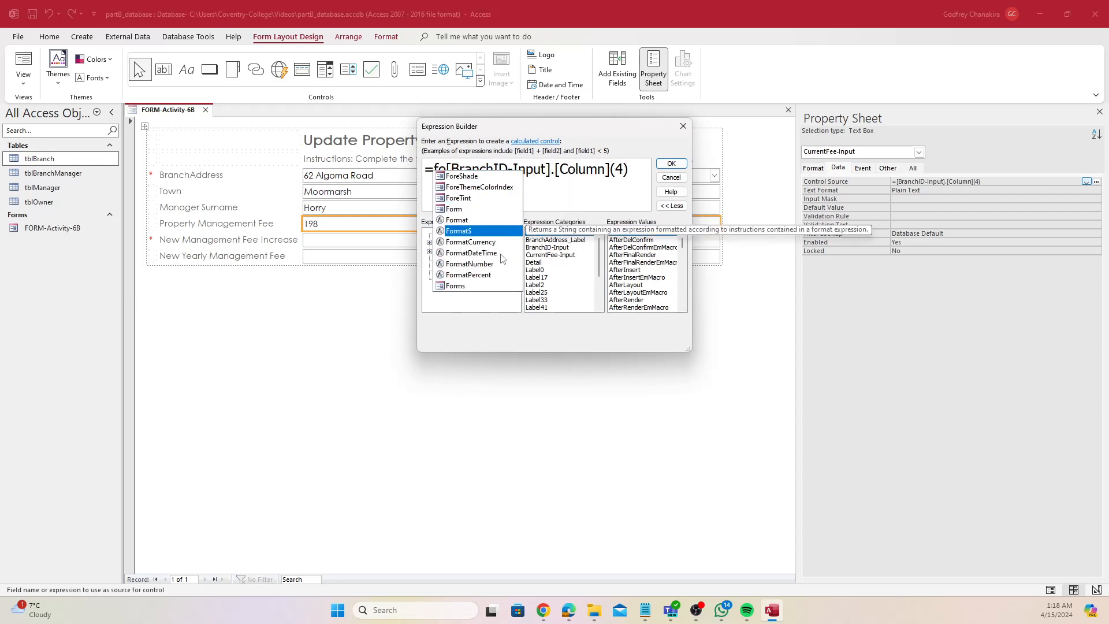
key("Tab")
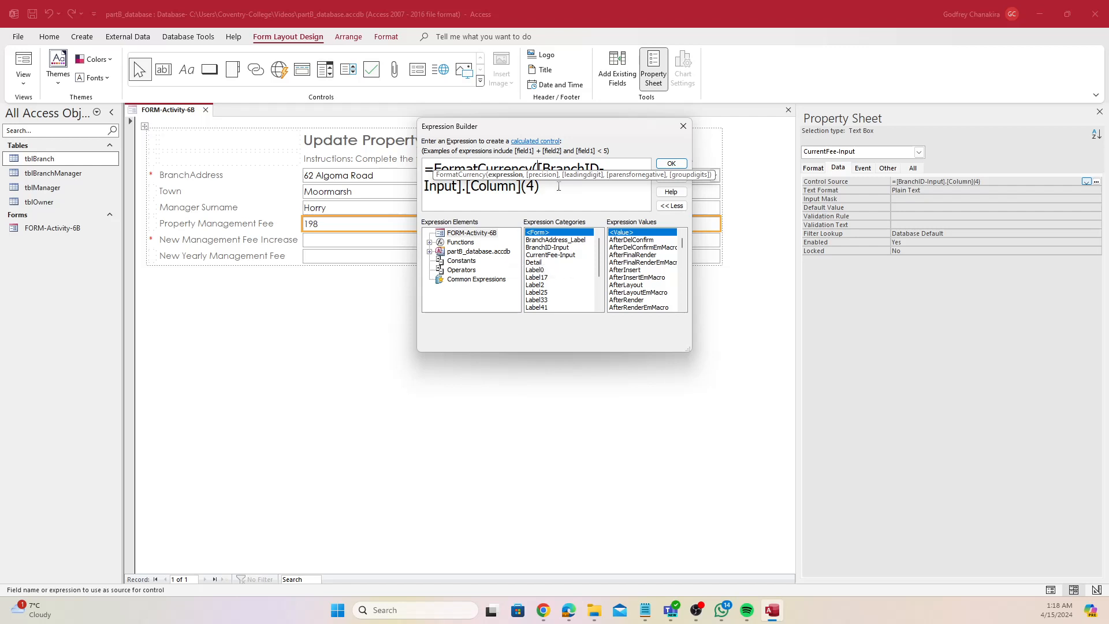
left_click(558, 186)
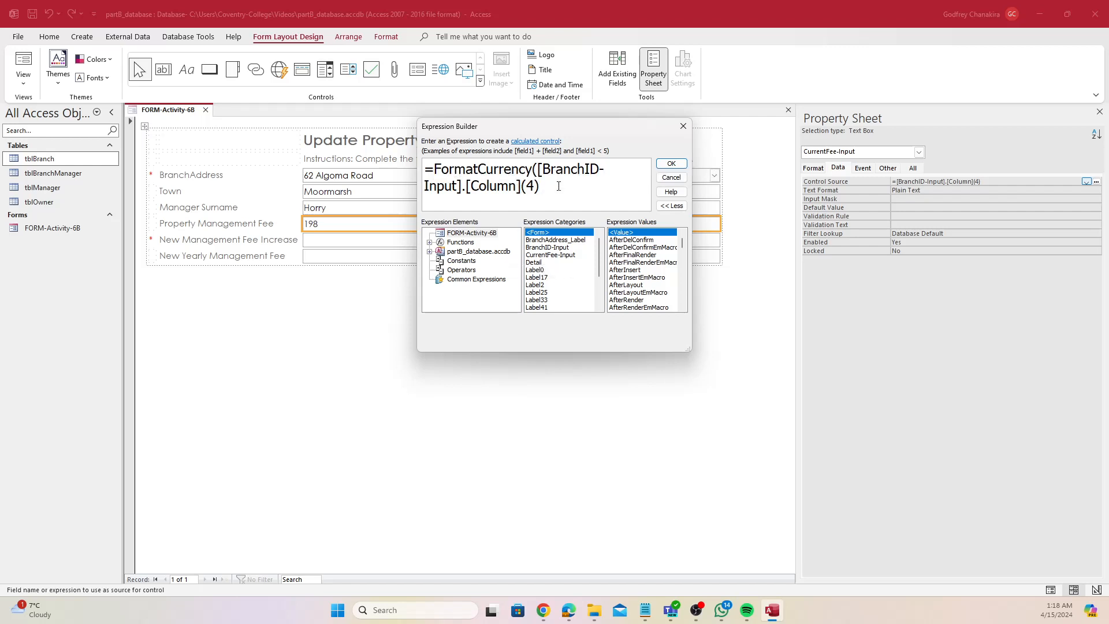
type(")")
left_click(671, 163)
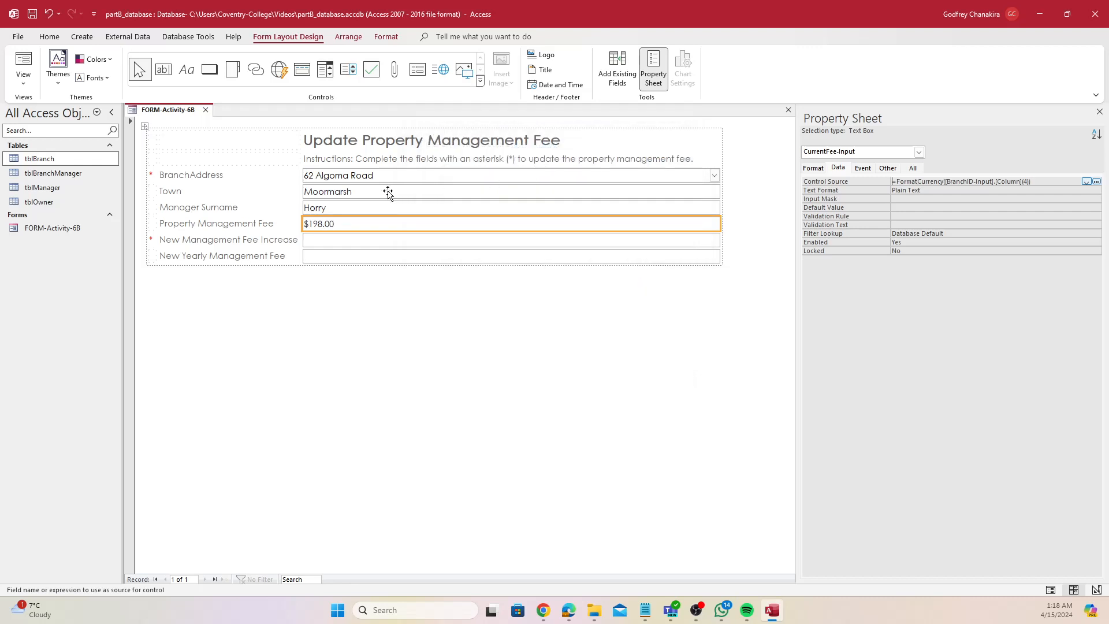
Step: Set the format of the New Management Fee Increase text box to Currency
left_click(350, 241)
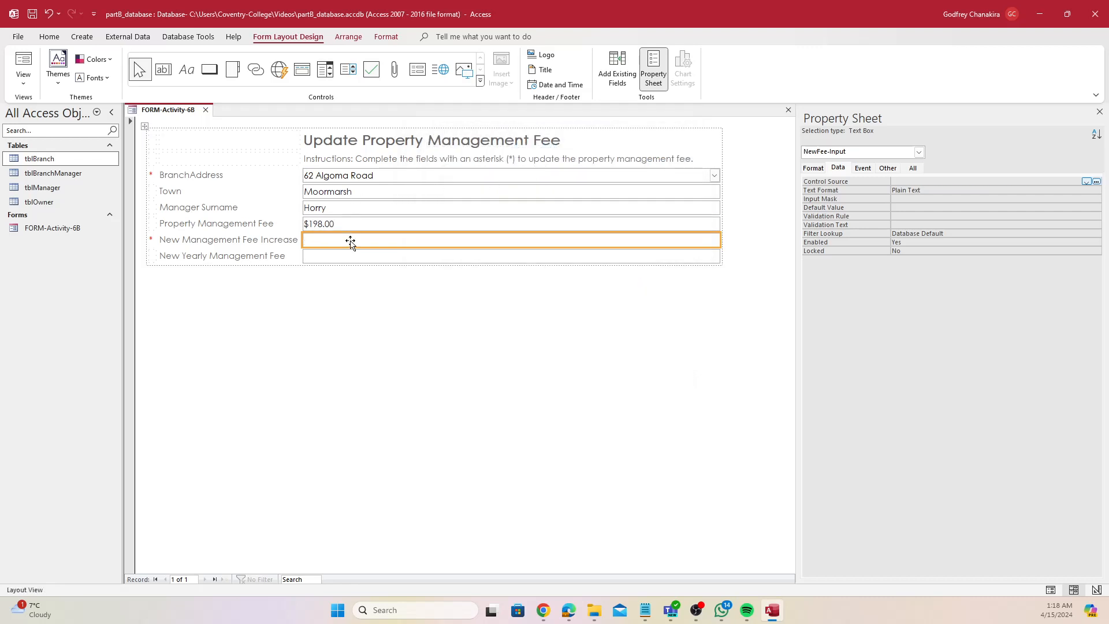
left_click(813, 168)
left_click(1086, 181)
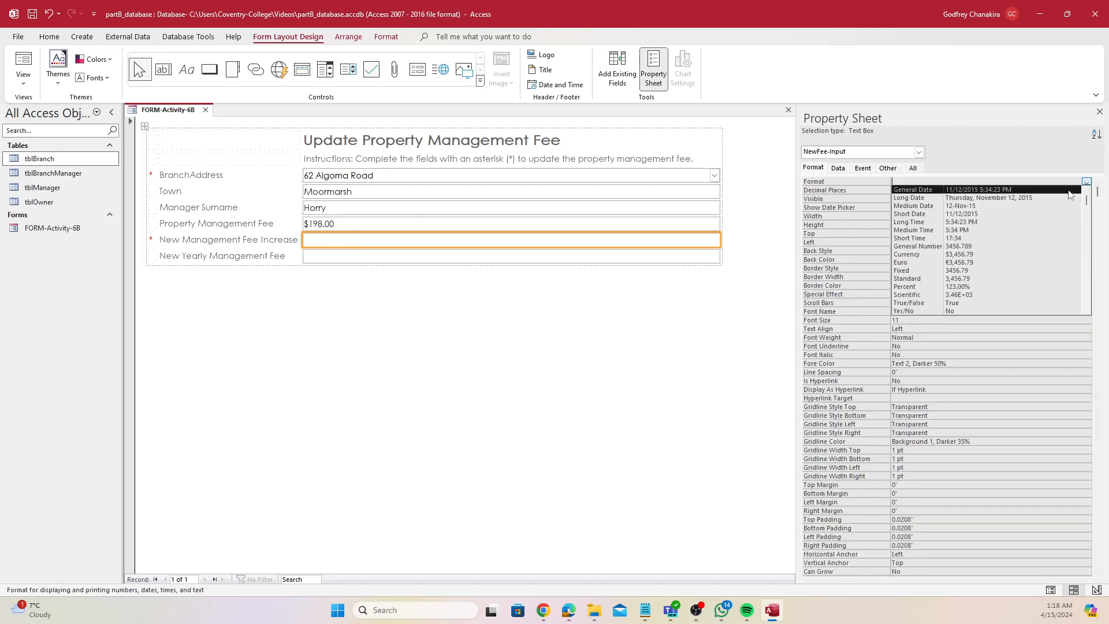
left_click(980, 254)
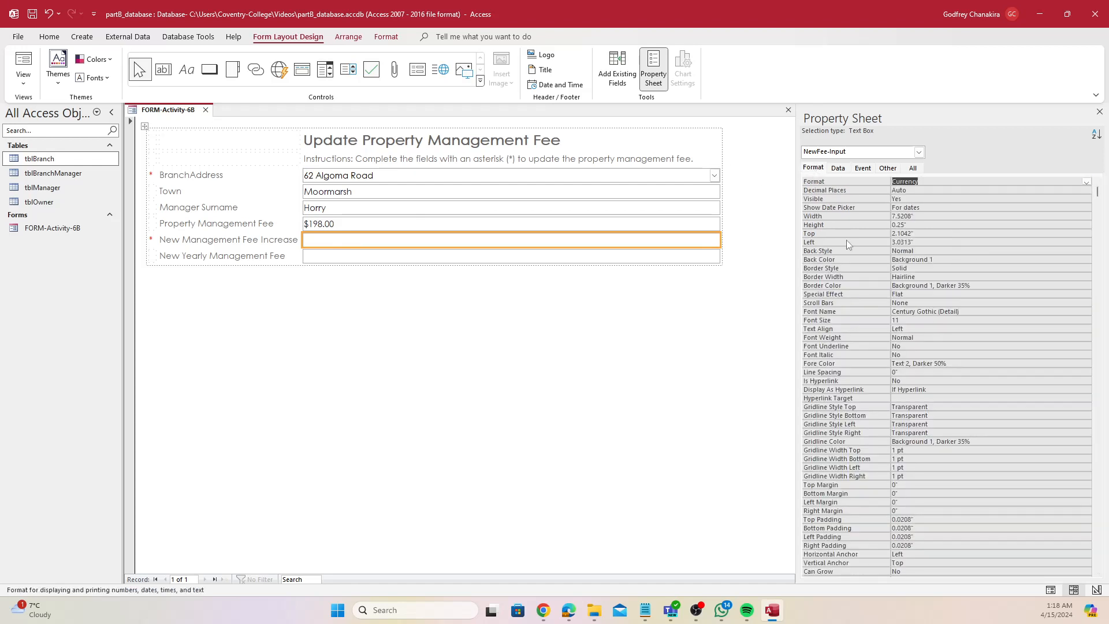
Step: Set the New Yearly Management Fee text box's control source to the expression [NewFee-Input]*12
left_click(514, 257)
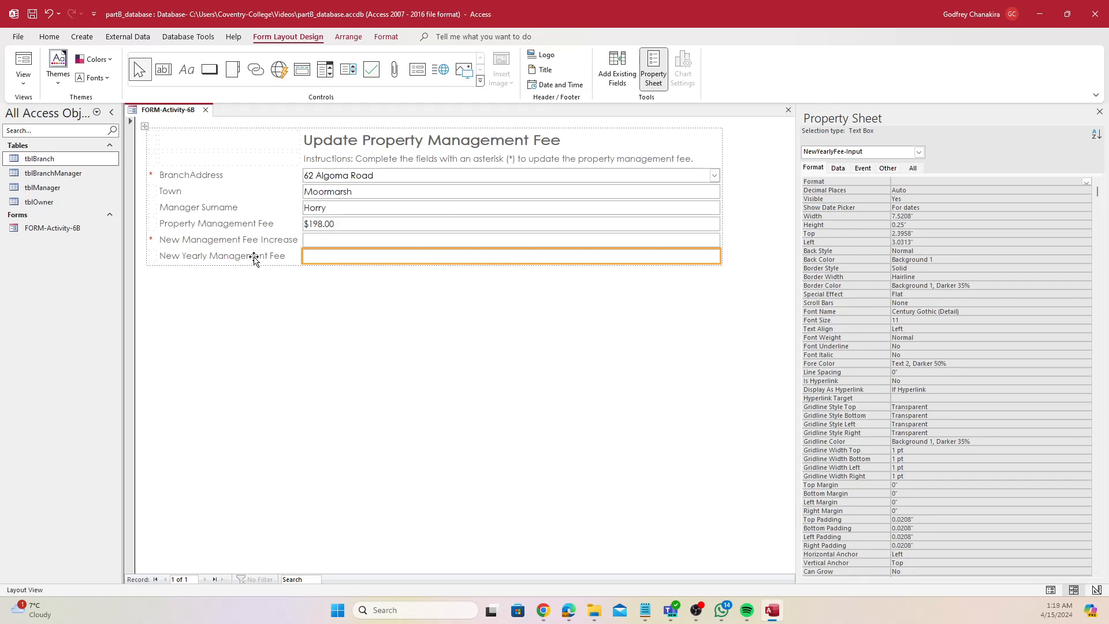
left_click(318, 239)
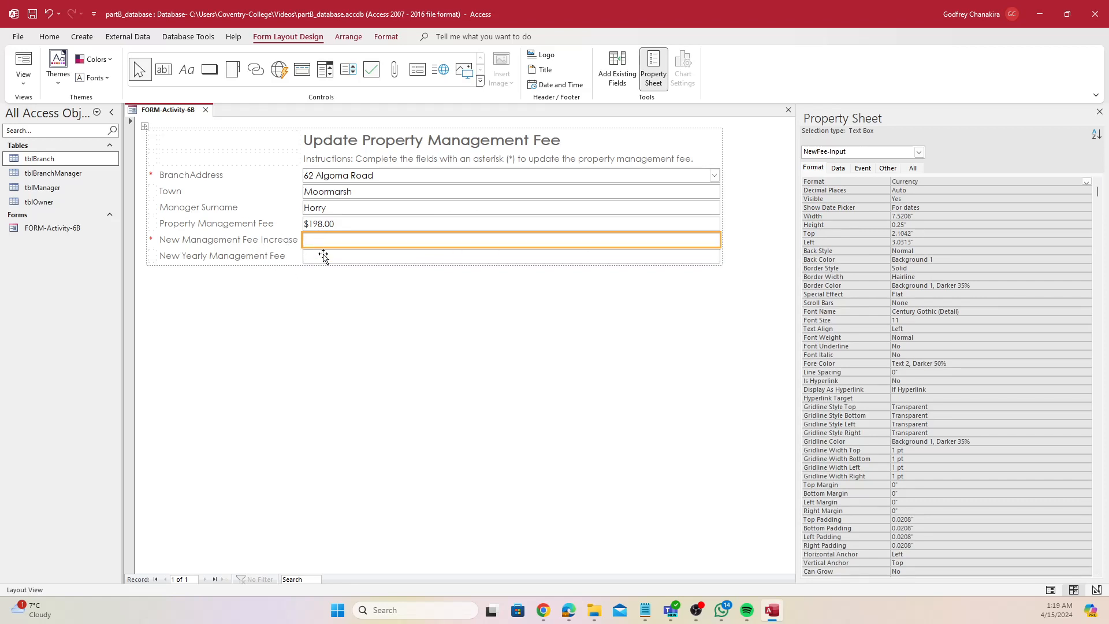
left_click(321, 256)
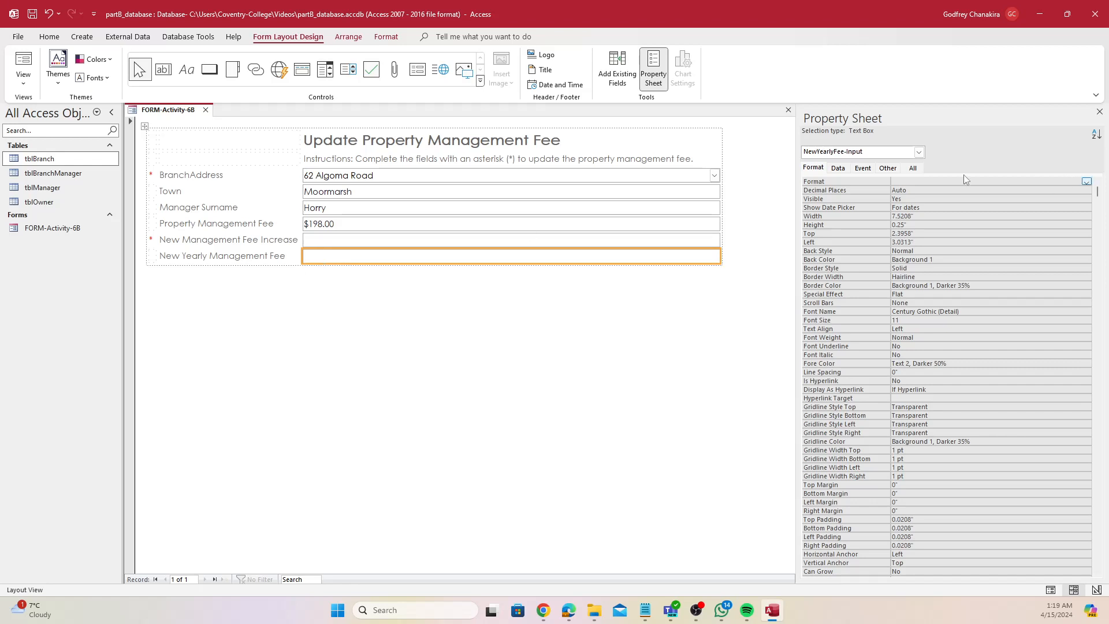
left_click(839, 168)
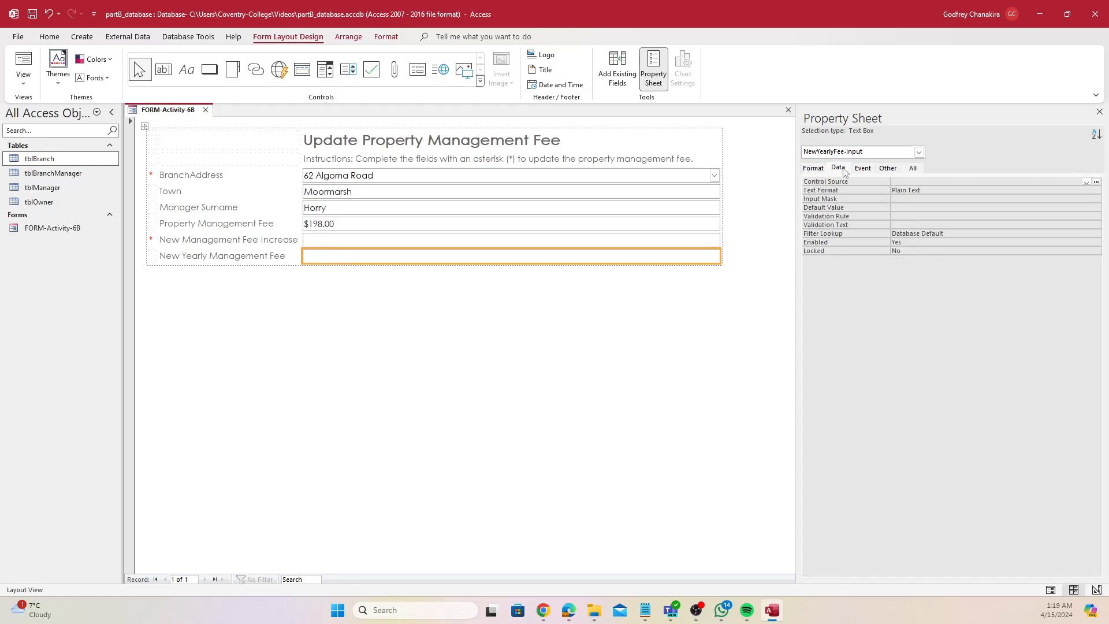
left_click(1096, 182)
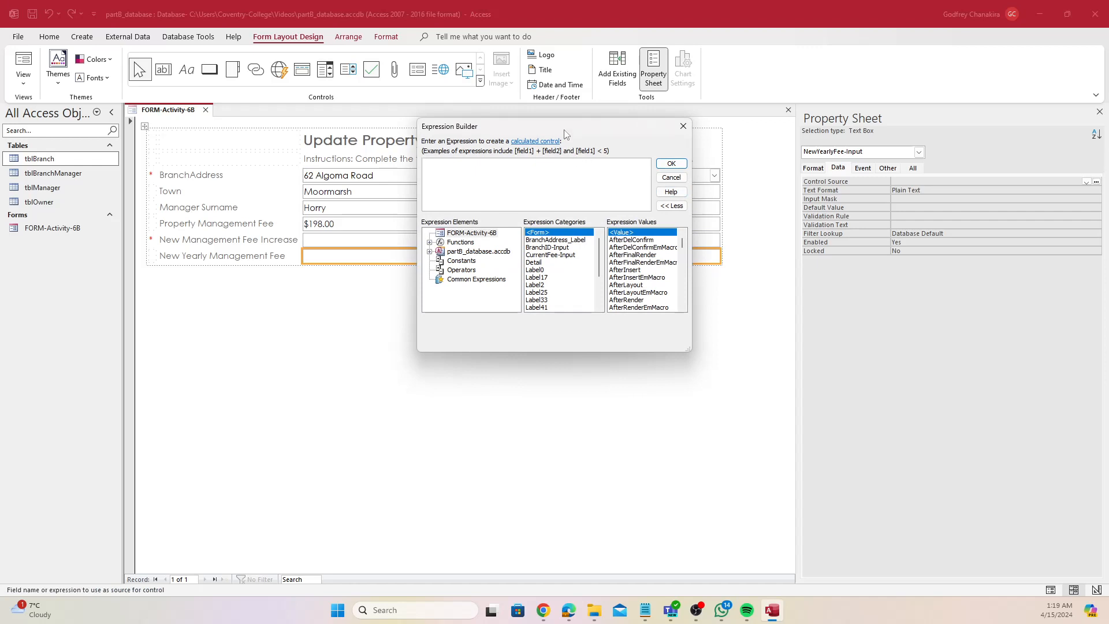
type("new")
key("Tab")
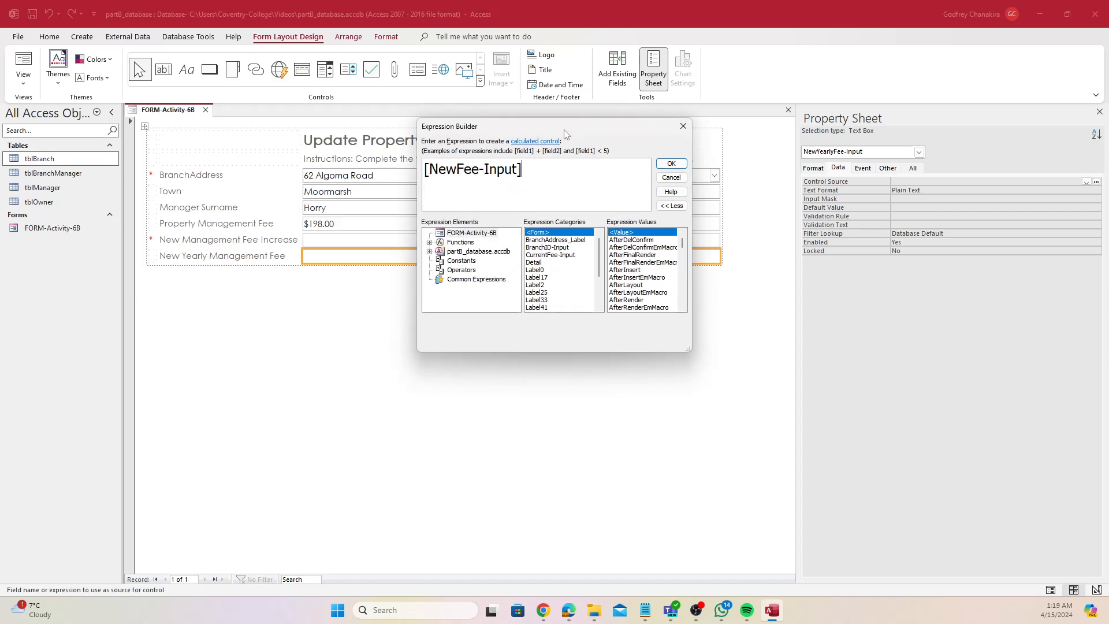
type("*123")
key("BackSpace")
left_click(665, 164)
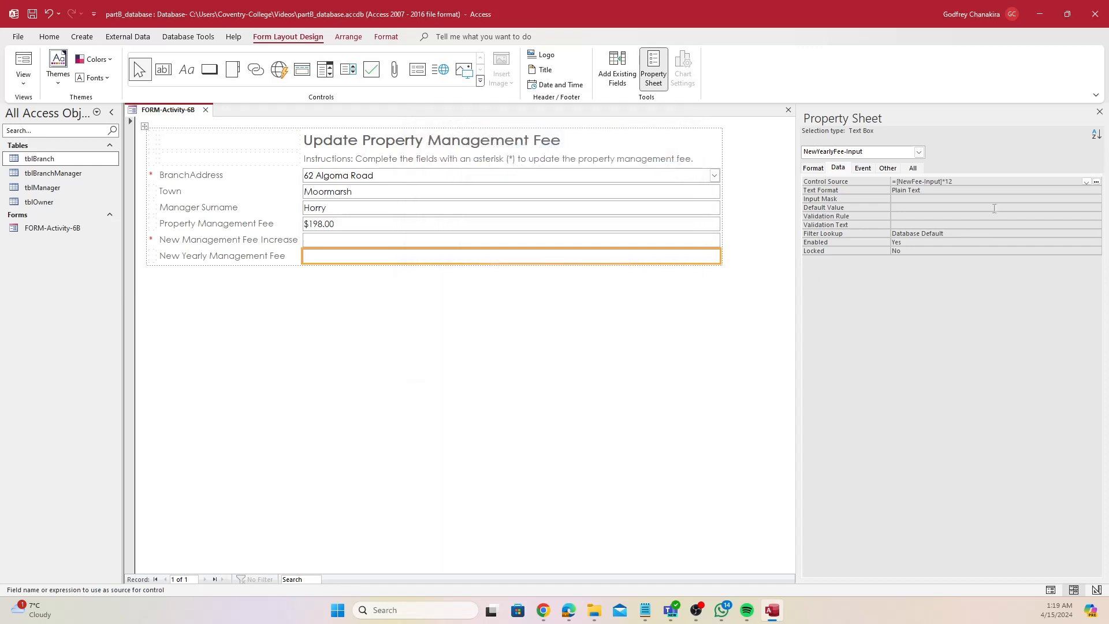
Step: Wrap the New Yearly Management Fee expression in a currency function: =FormatCurrency([NewFee-Input]*12)
left_click(1095, 182)
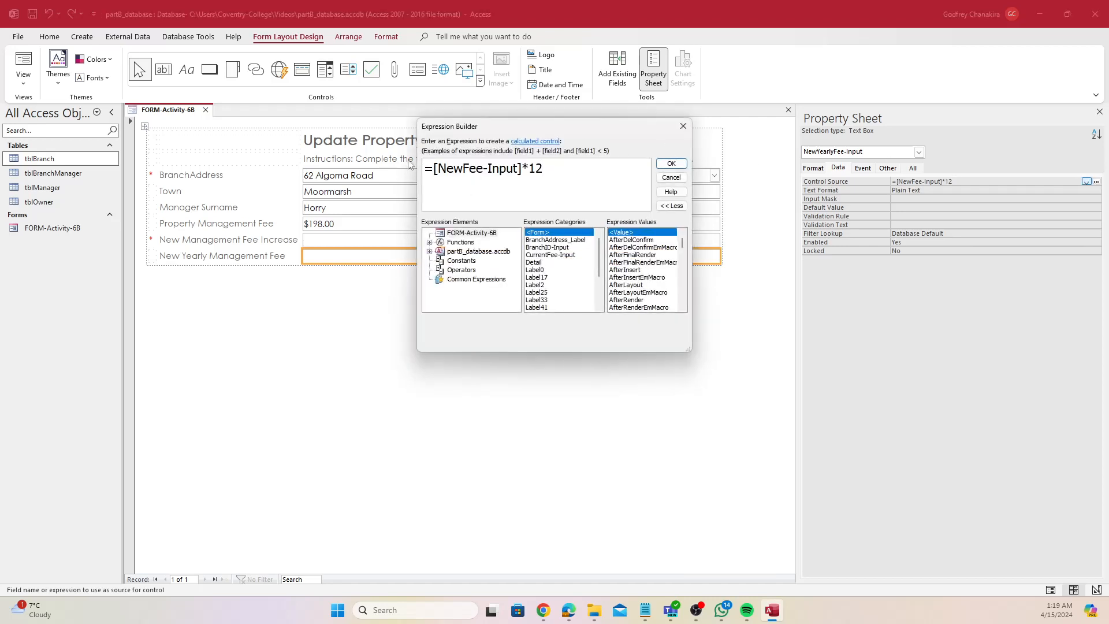
type("fo")
key("Down")
key("Down")
key("Down")
key("Down")
key("Down")
key("Down")
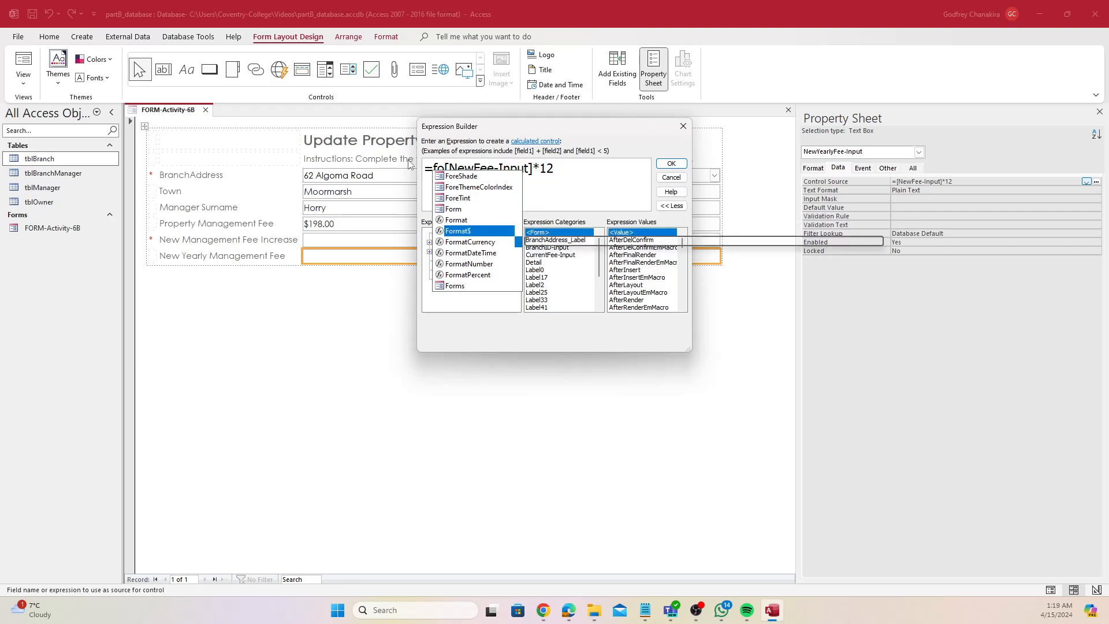
key("Return")
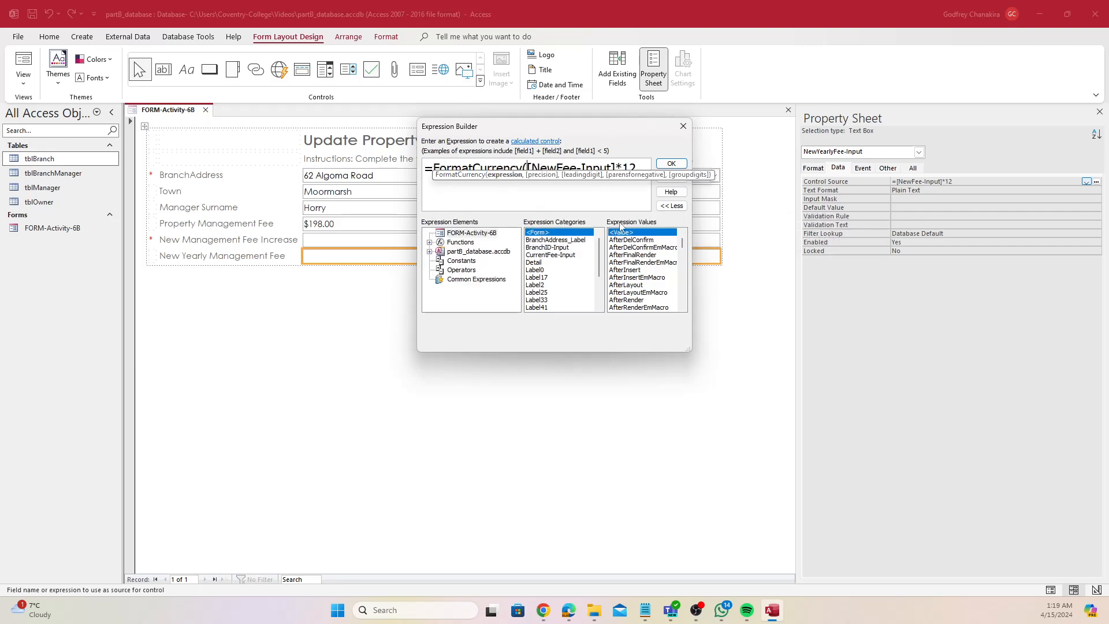
left_click(621, 204)
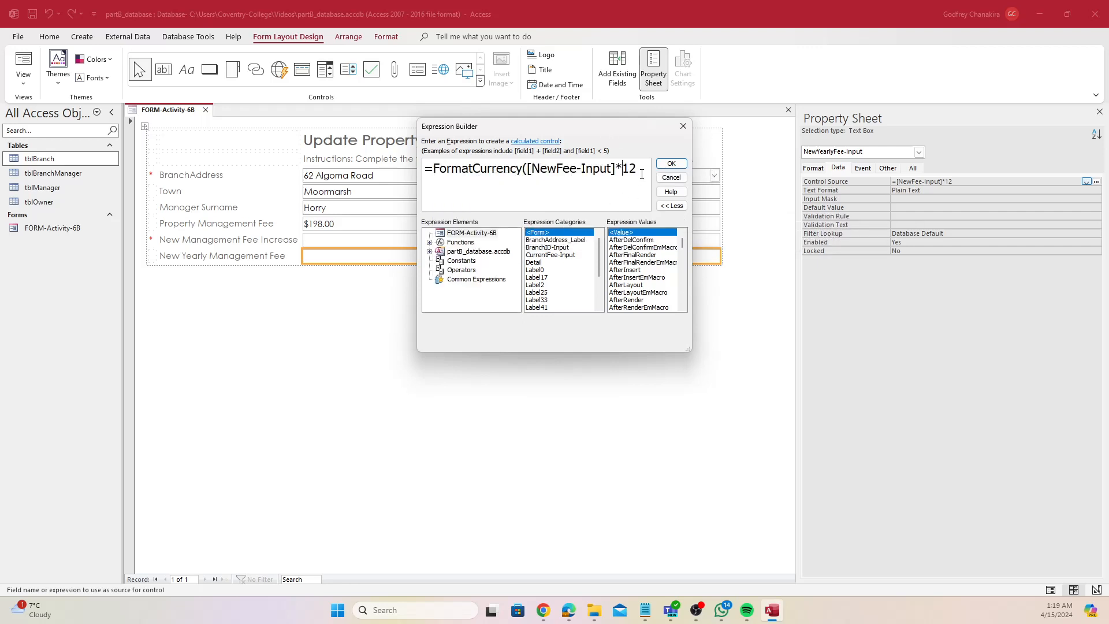
type(")")
left_click(672, 165)
Step: Test the form in Form View by selecting the Nether Kirholm branch and entering 300 as the New Management Fee Increase
right_click(196, 114)
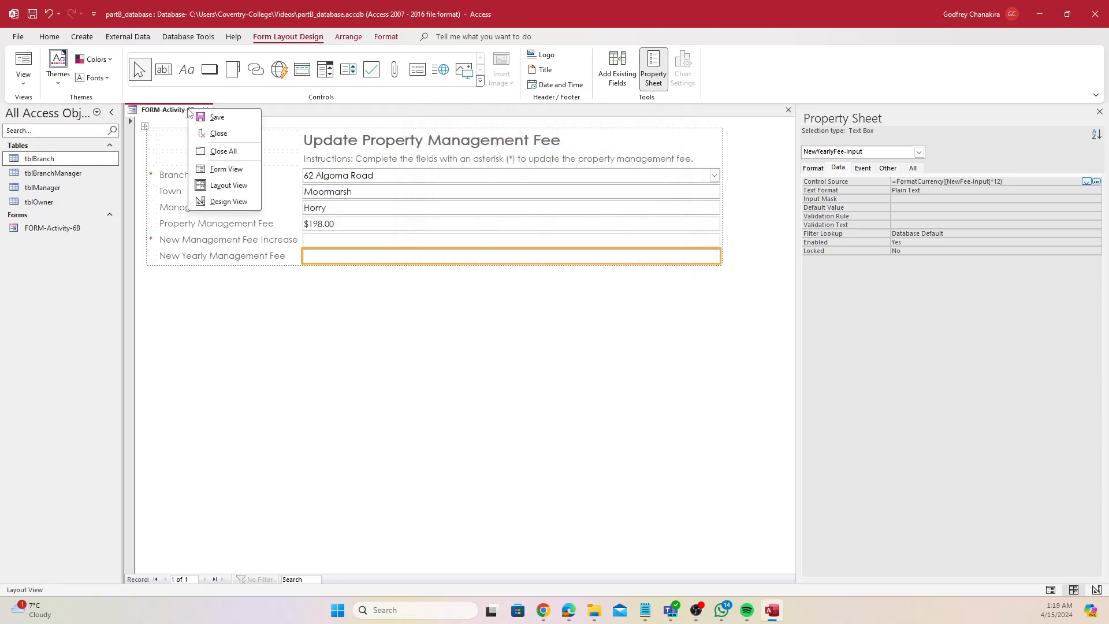
left_click(228, 169)
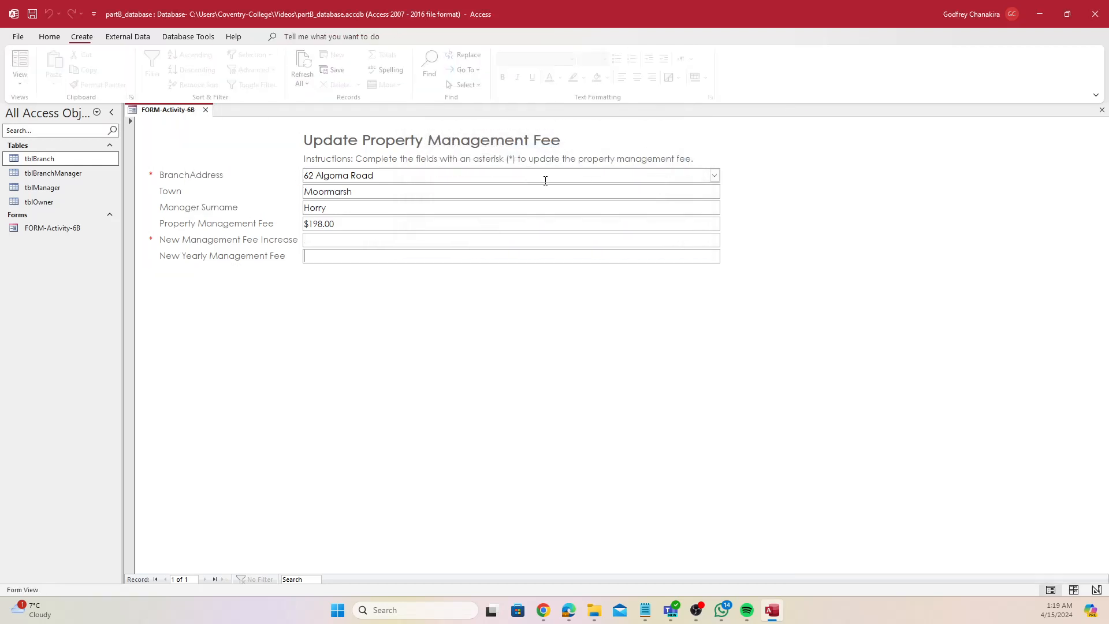
left_click(715, 175)
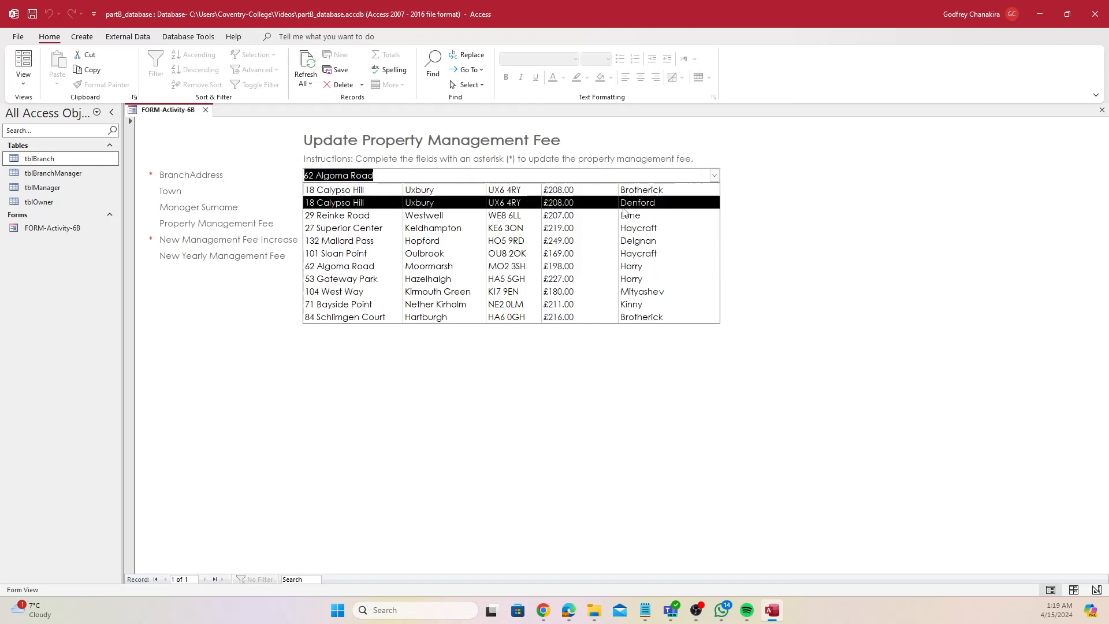
left_click(406, 305)
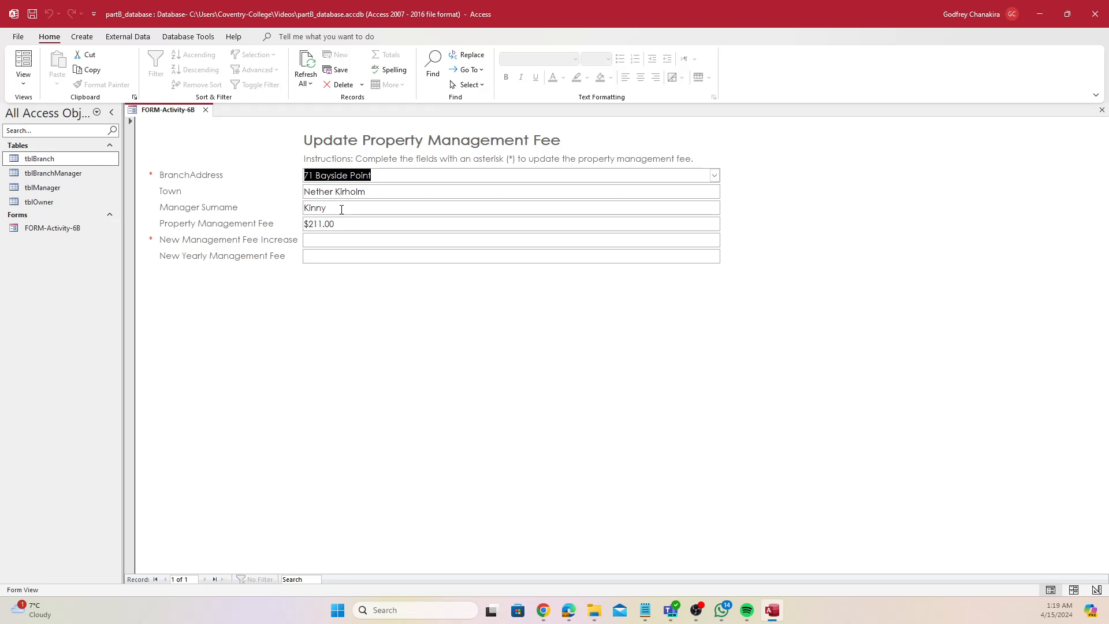
left_click(323, 239)
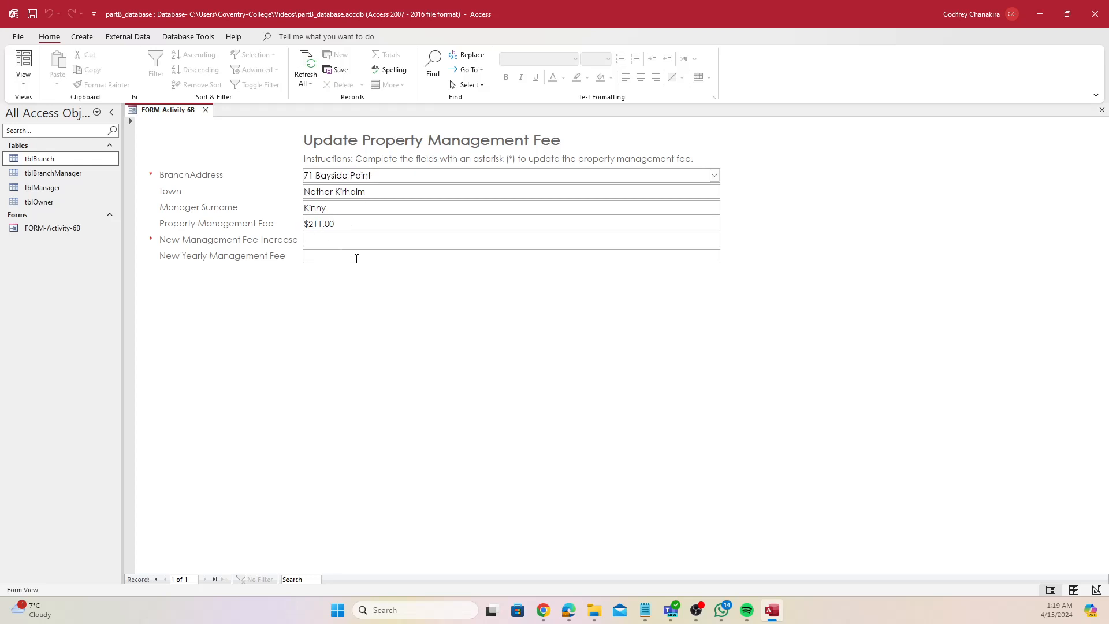
type("300")
left_click(390, 225)
Step: Place the database window beside the assignment PDF and highlight the requirement about inputting the percentage of potential fee increase
left_click_drag(358, 5, 1107, 77)
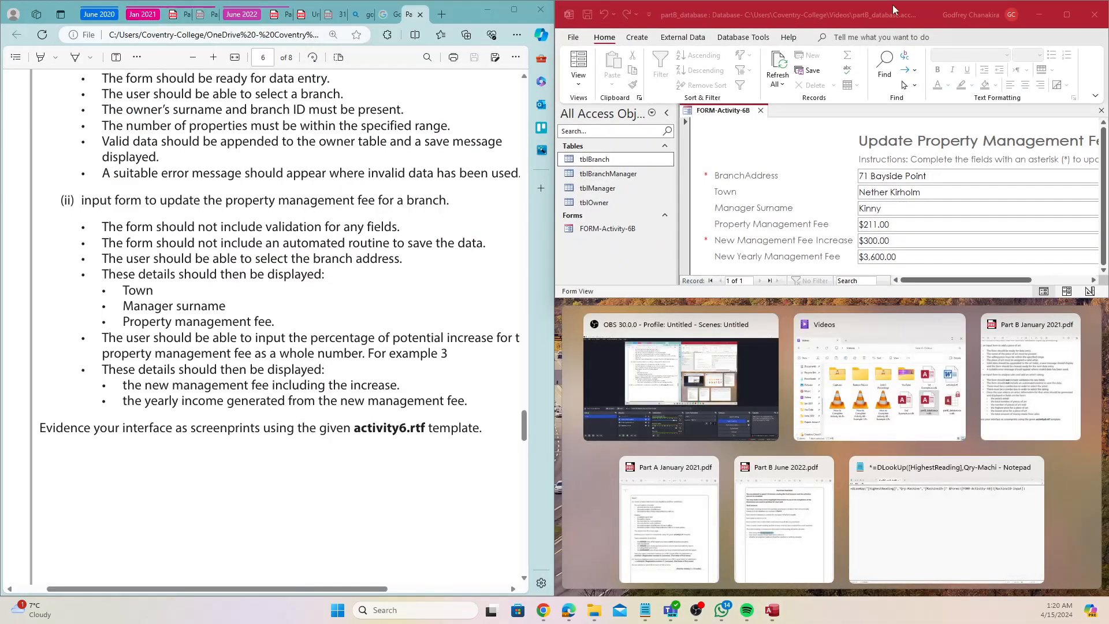
left_click_drag(894, 7, 1108, 130)
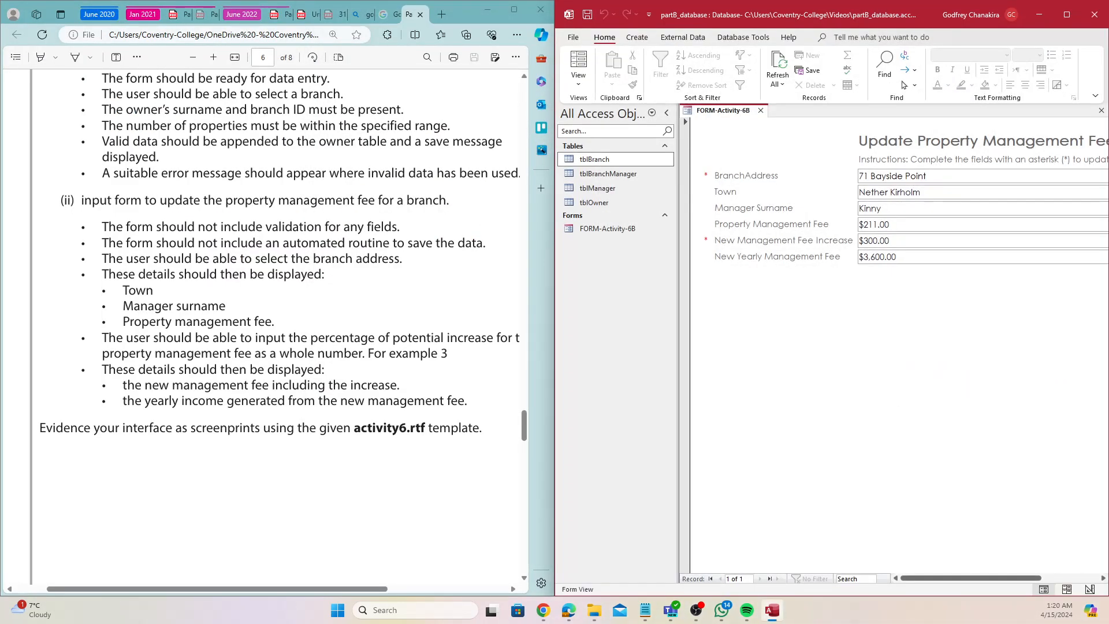
scroll(401, 323, "down", 2)
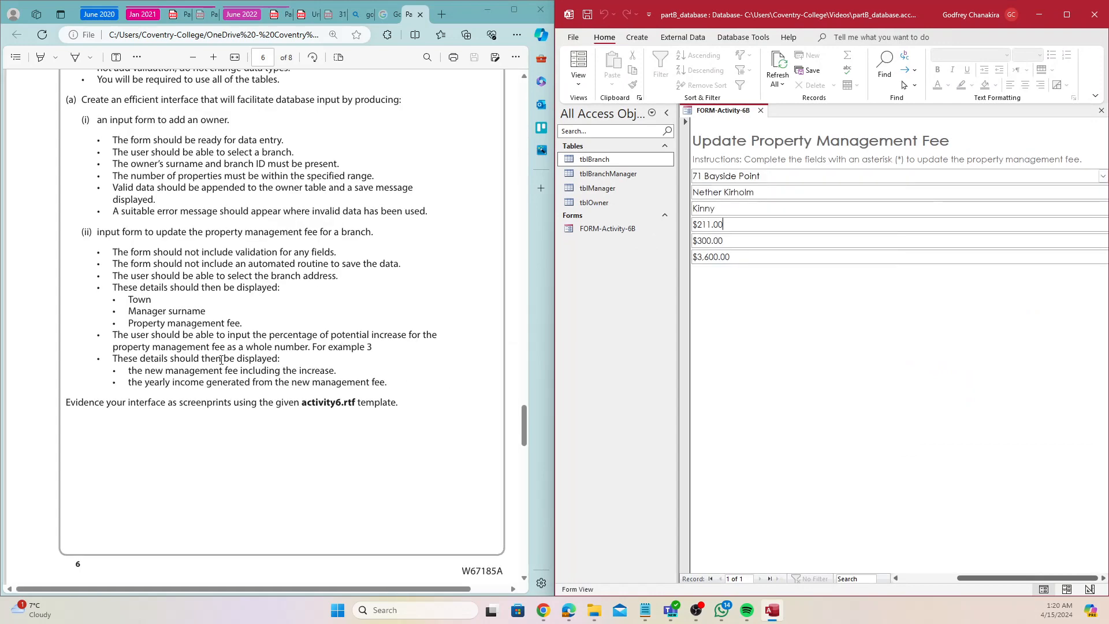
scroll(223, 367, "up", 2)
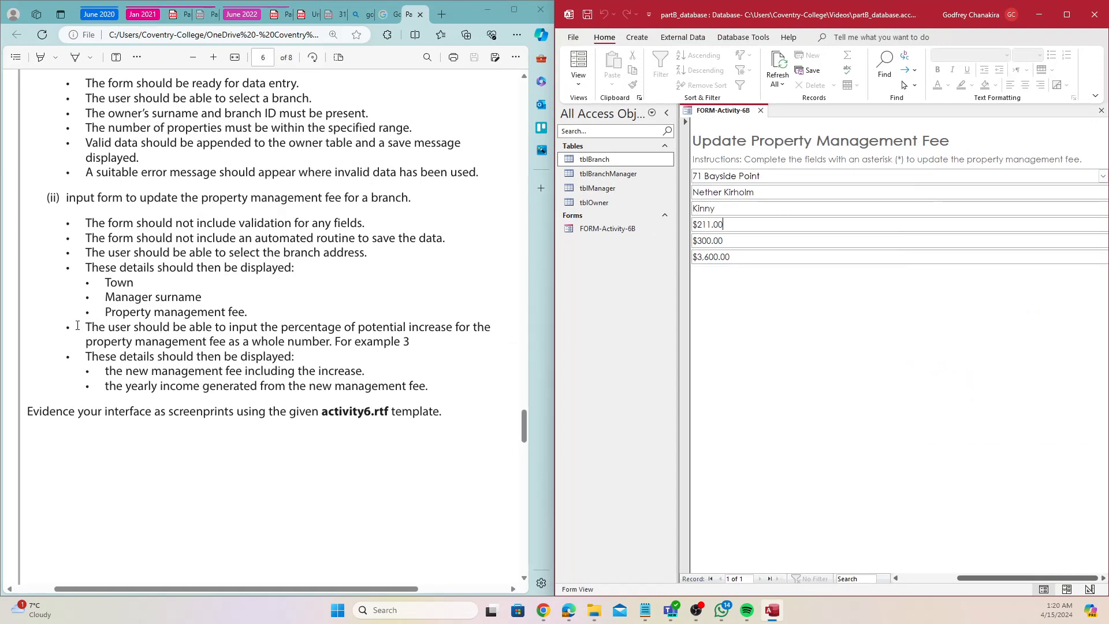
left_click_drag(77, 326, 334, 343)
left_click(154, 336)
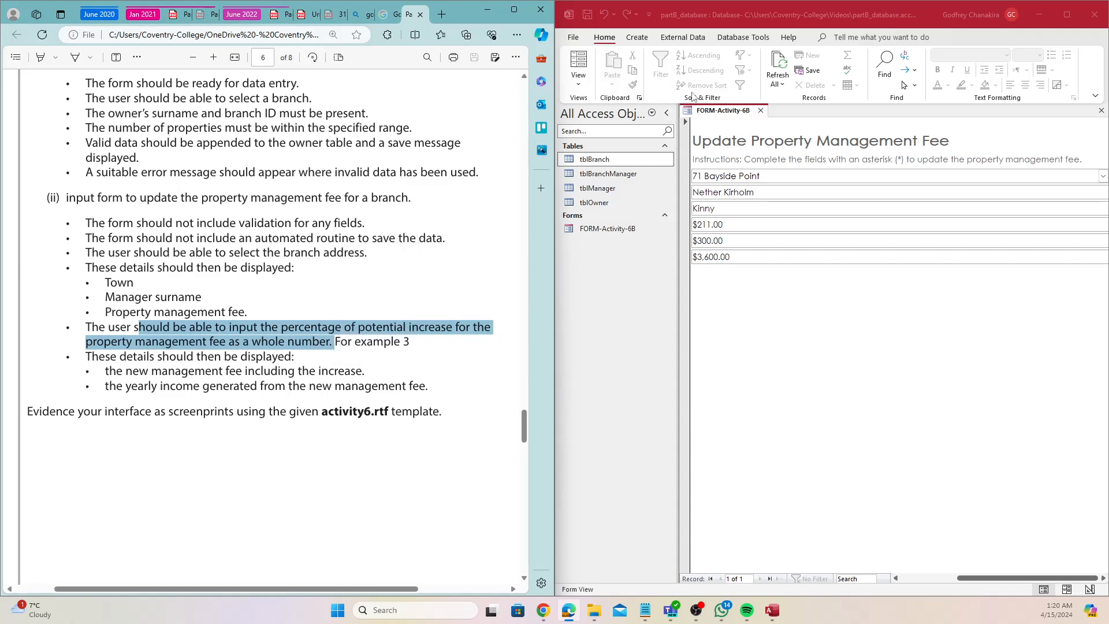
Step: Maximize the database window, return the form to Layout View and rename the New Management Fee Increase text box to NewFee
double_click(814, 18)
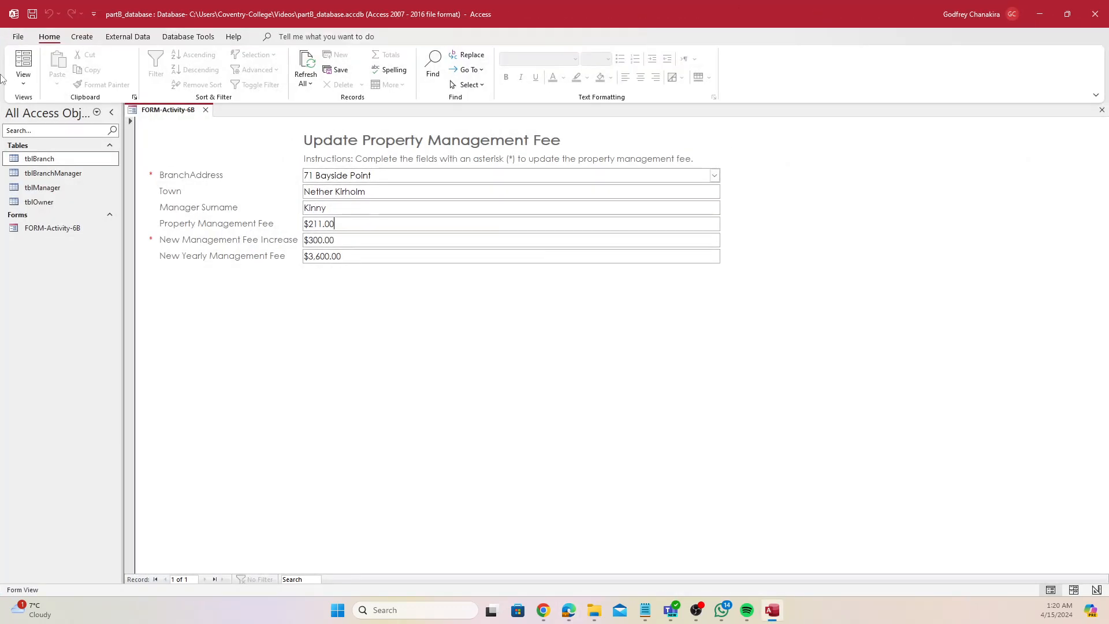
right_click(153, 111)
left_click(185, 184)
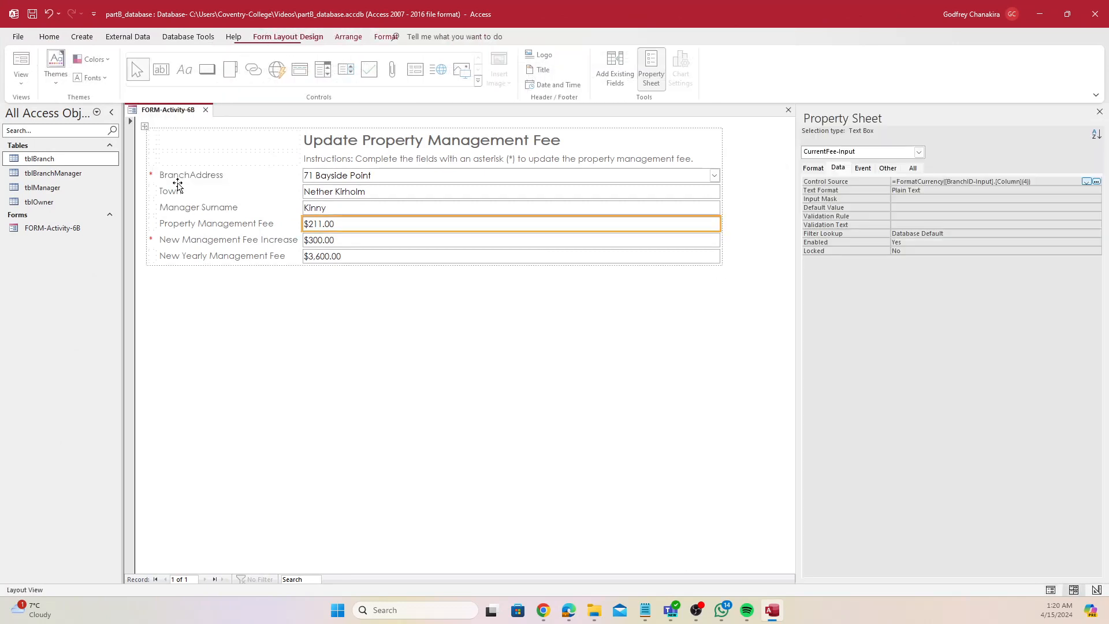
left_click(250, 244)
left_click(264, 225)
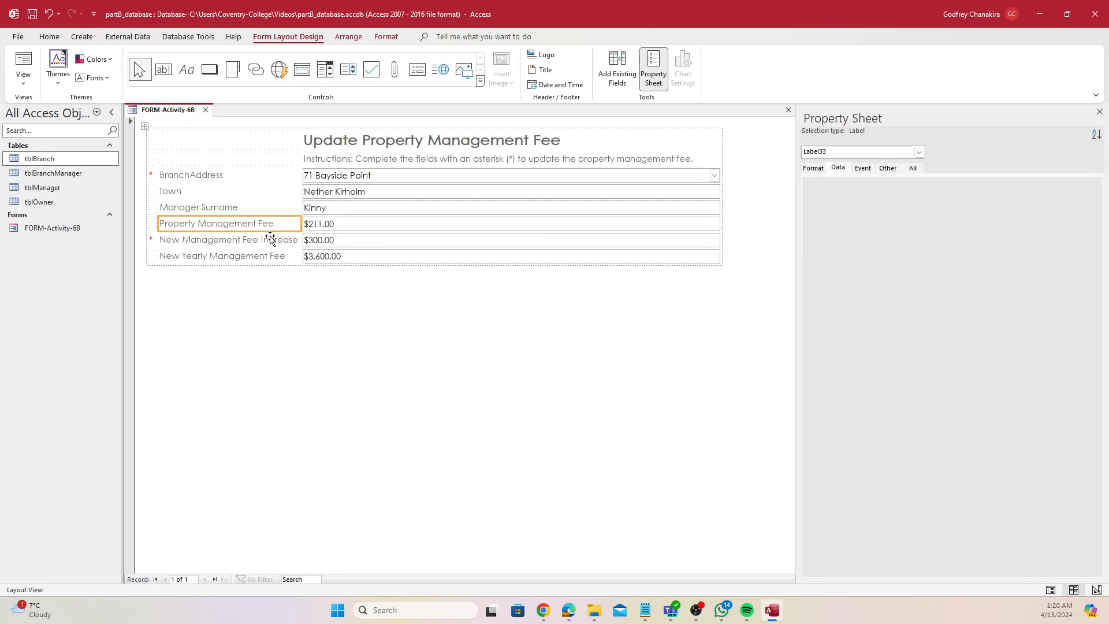
left_click(269, 242)
left_click(914, 168)
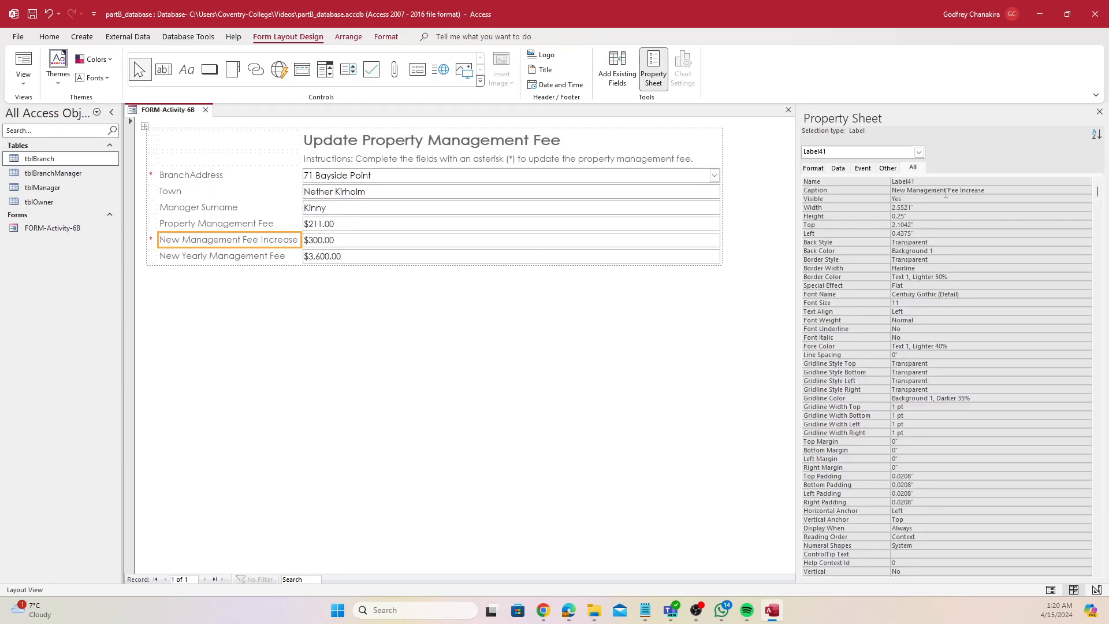
left_click(915, 170)
key("Tab")
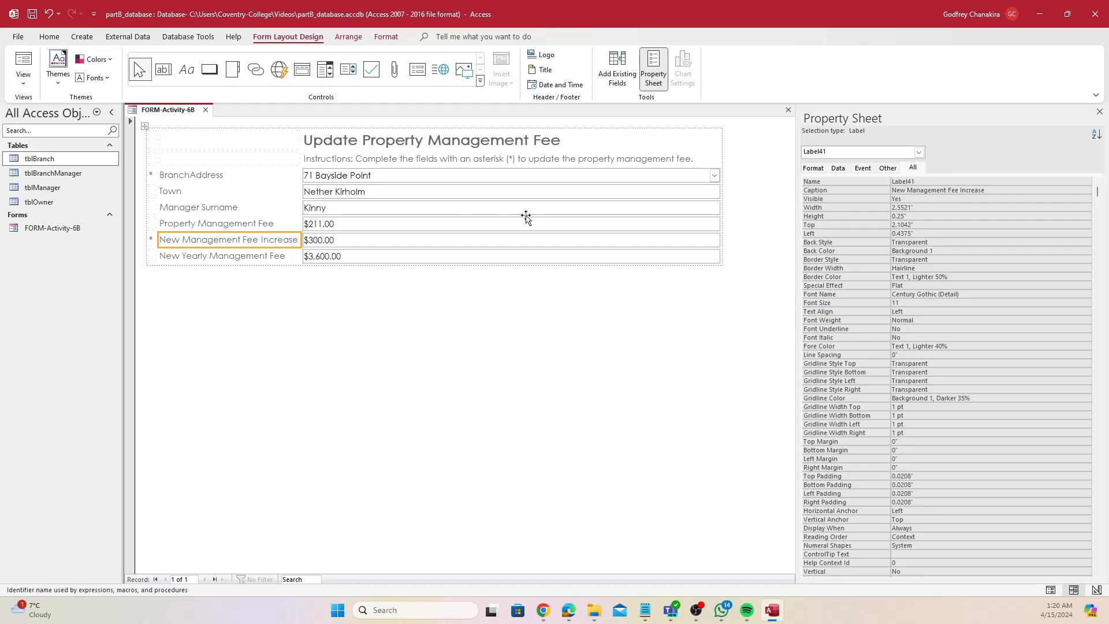
left_click(516, 243)
left_click(955, 181)
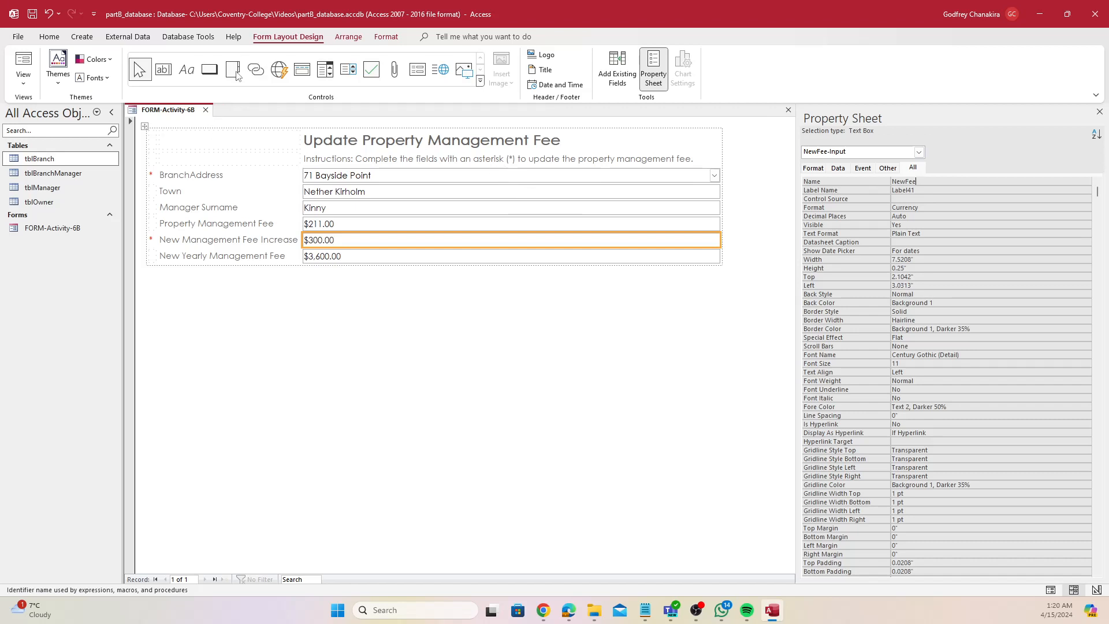
left_click(171, 78)
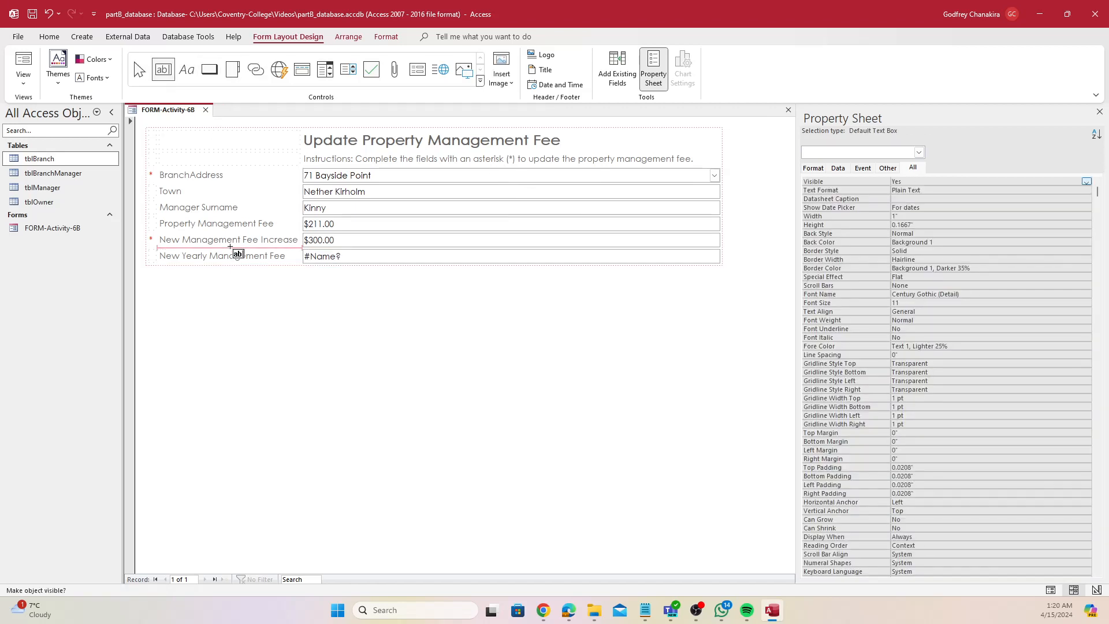
left_click(194, 243)
key("ctrl+z")
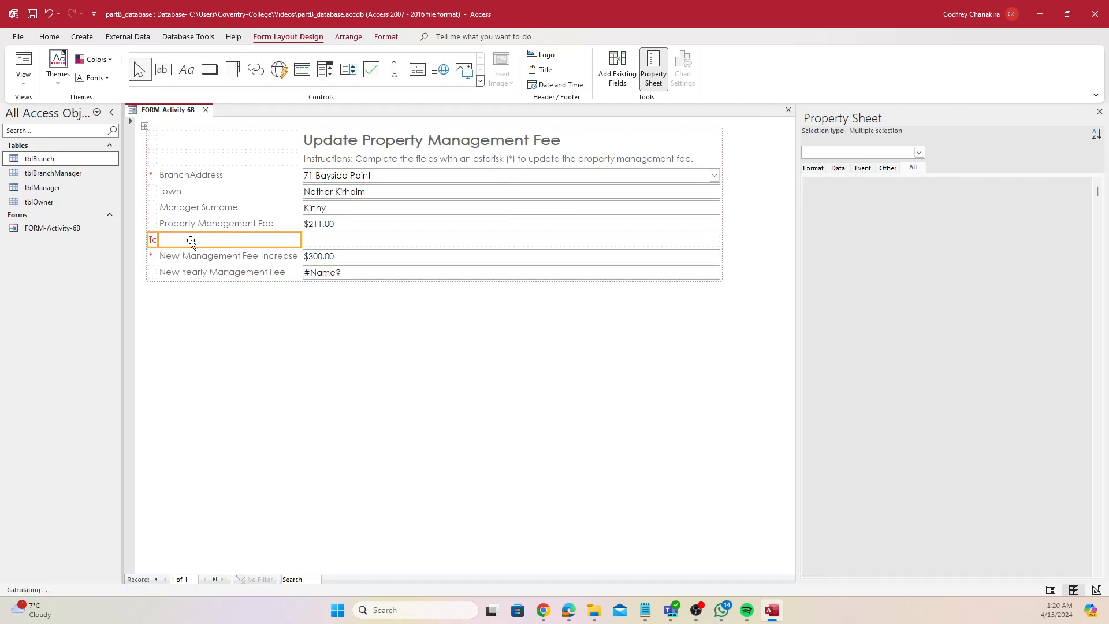
left_click(180, 73)
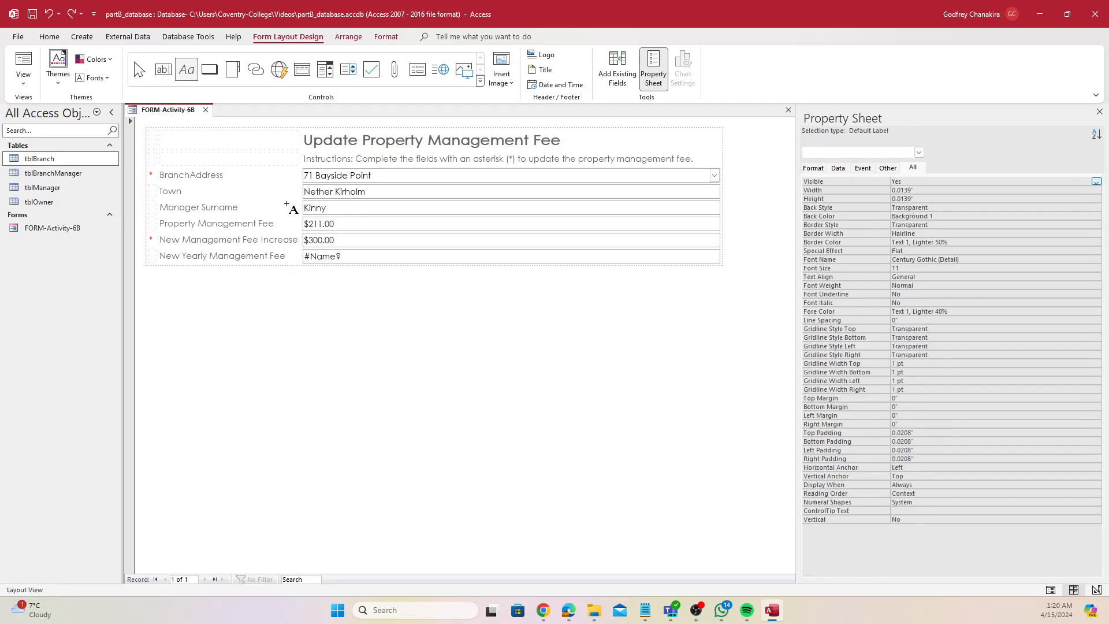
left_click(328, 237)
key("ctrl+z")
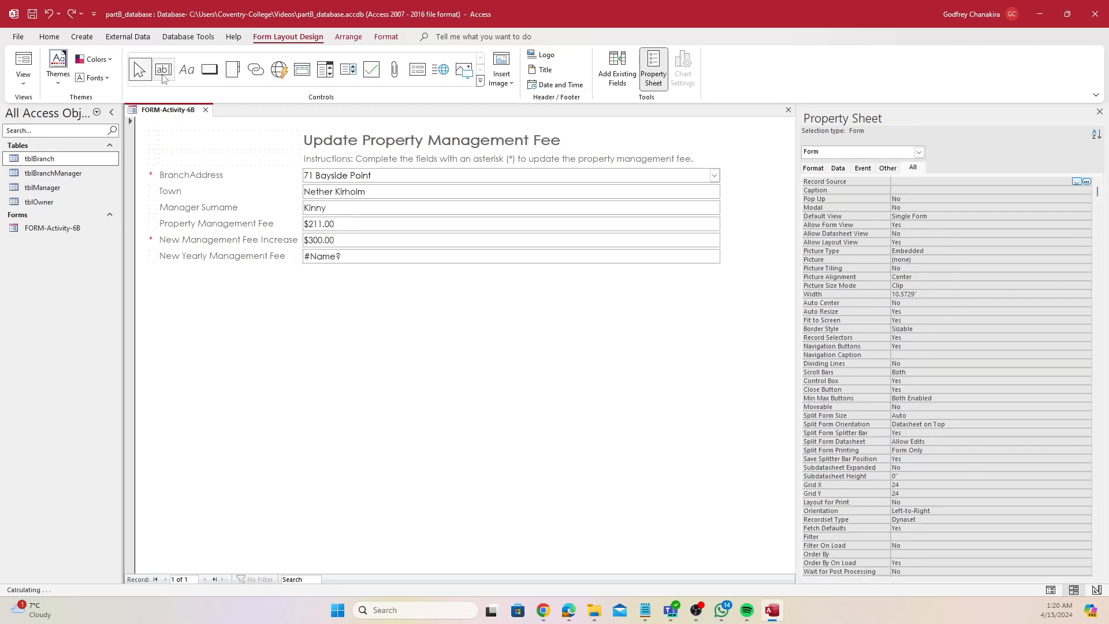
Step: Insert a new text box with its label in a row between Property Management Fee and New Management Fee Increase
left_click(163, 69)
left_click(315, 231)
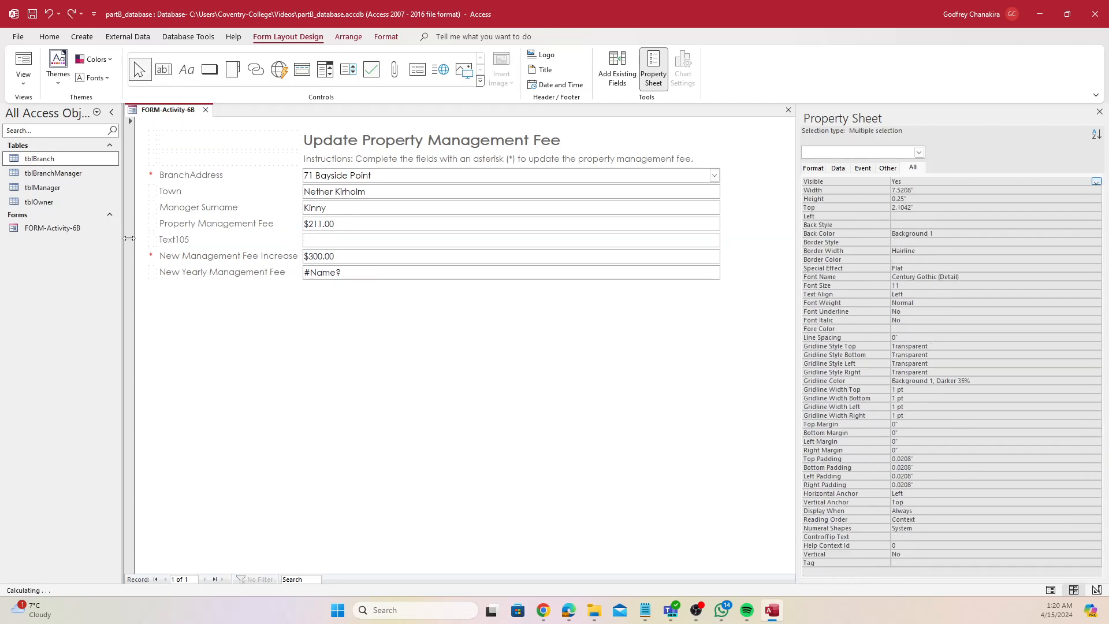
Step: Caption the new text box's label Fee Increase (%) and move the asterisk from New Management Fee Increase to this row
double_click(178, 242)
left_click_drag(212, 237, 107, 240)
type("Fe")
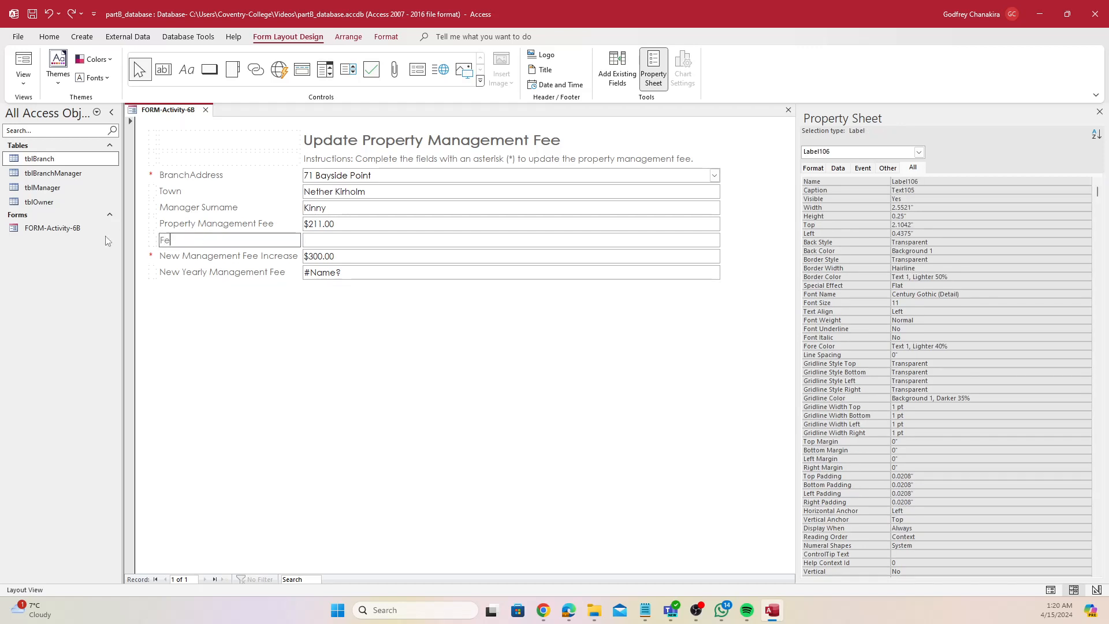
type("e Increase (%)")
left_click(151, 245)
left_click(227, 255)
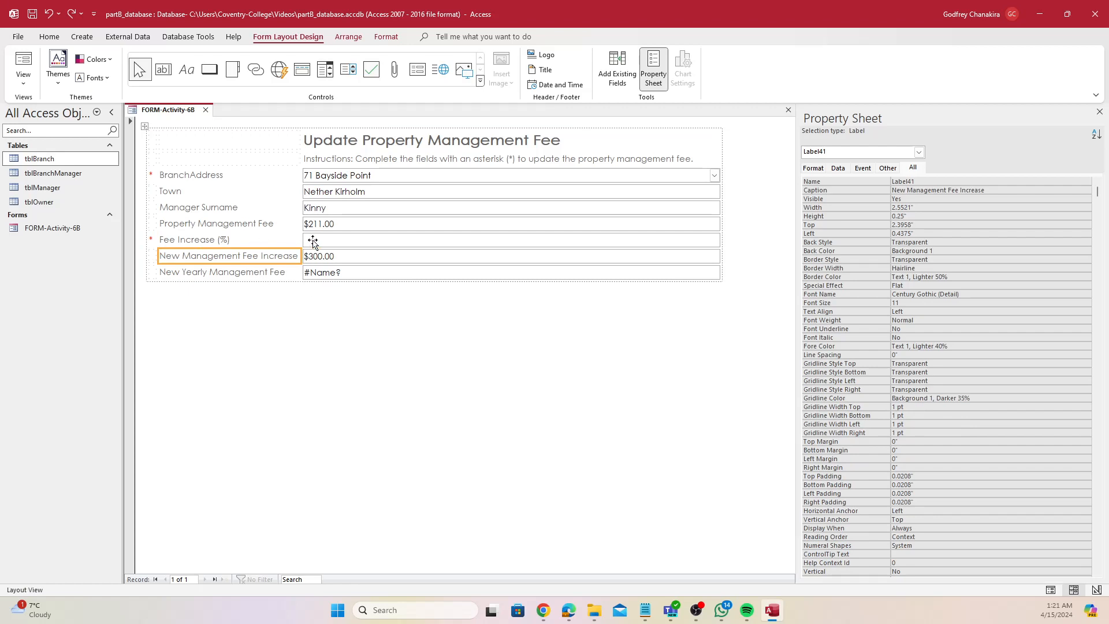
Step: Shorten the New Management Fee Increase label to New Management Fee
left_click(331, 240)
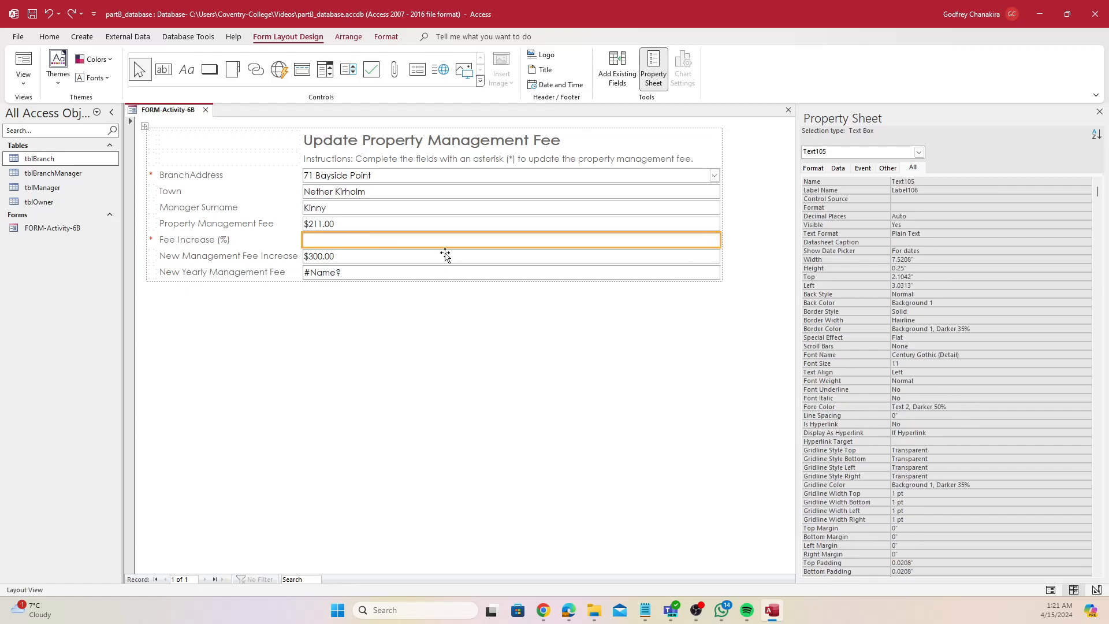
left_click(323, 260)
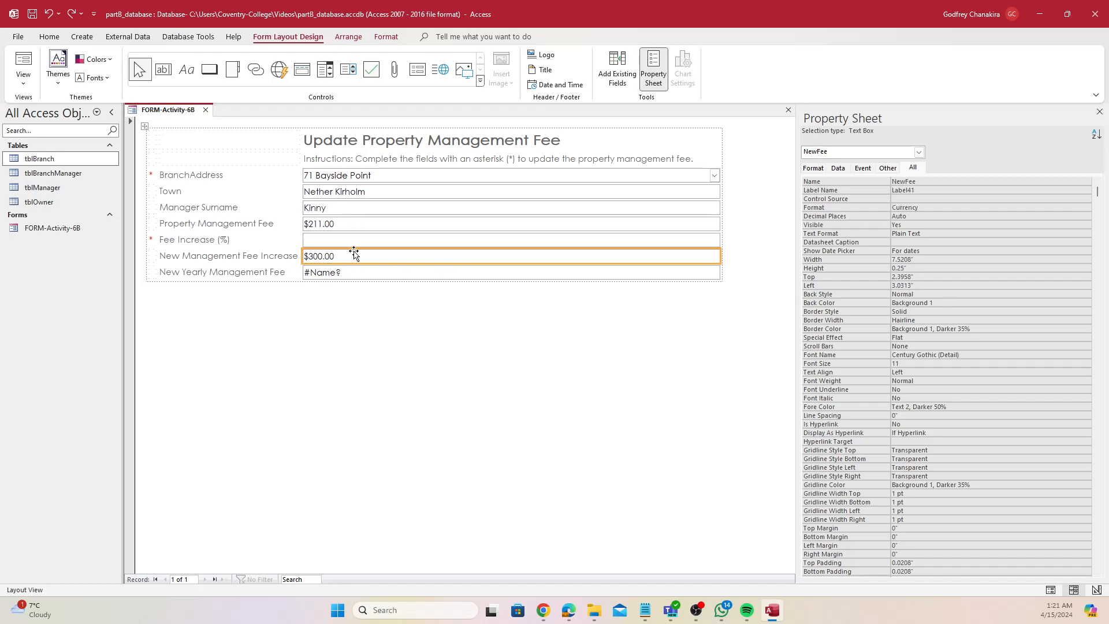
left_click(287, 257)
double_click(265, 260)
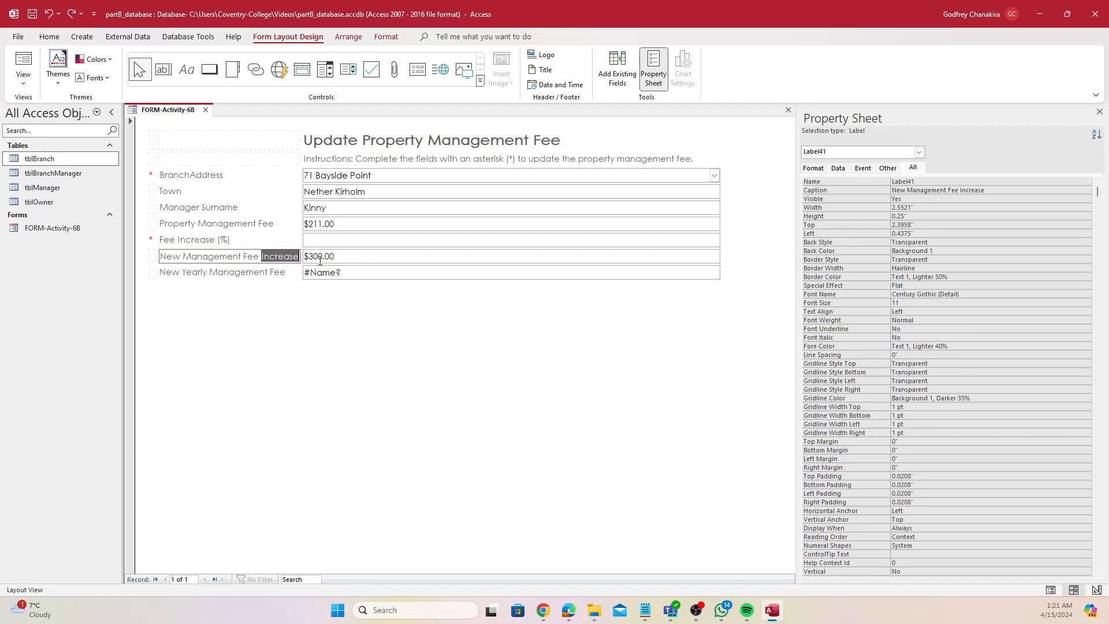
key("BackSpace")
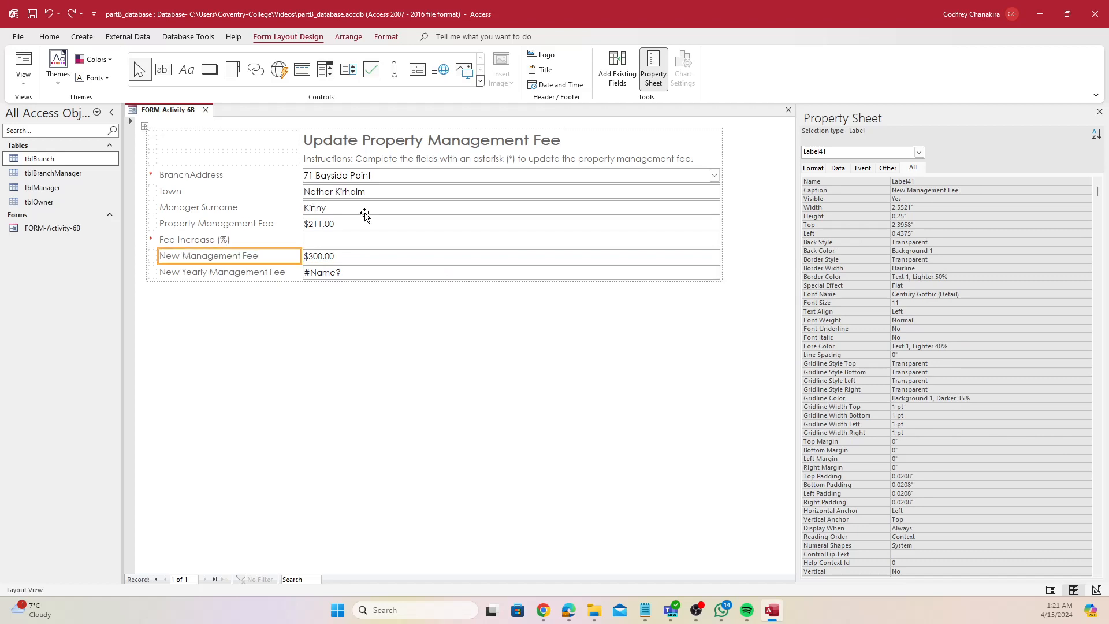
left_click(363, 260)
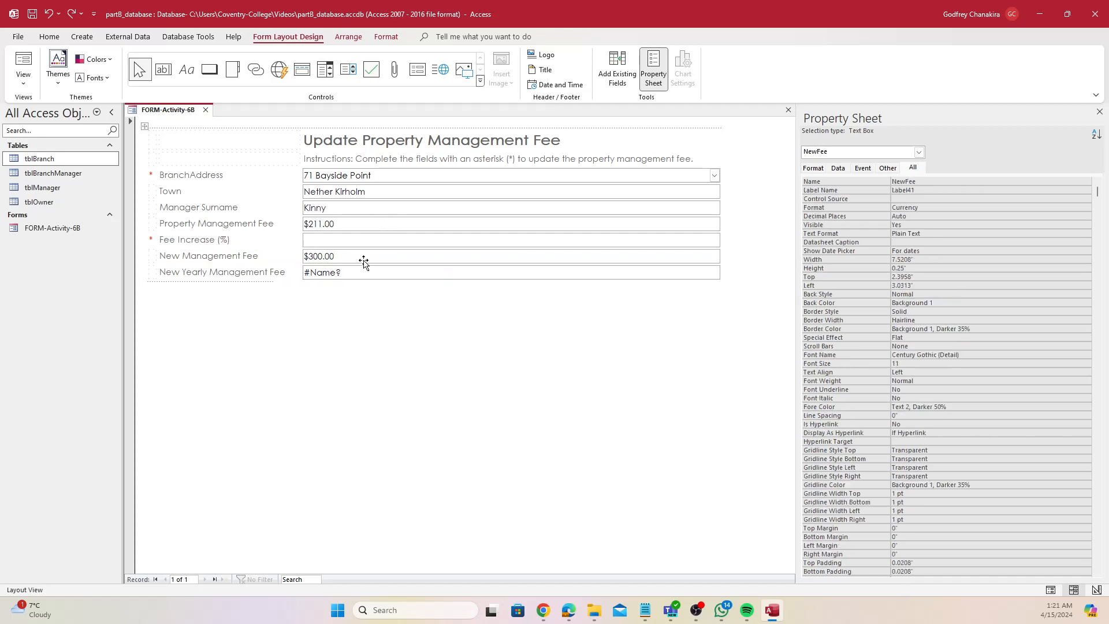
Step: Rename the Fee Increase (%) text box to FeeIncrease-Input
left_click(333, 238)
double_click(920, 181)
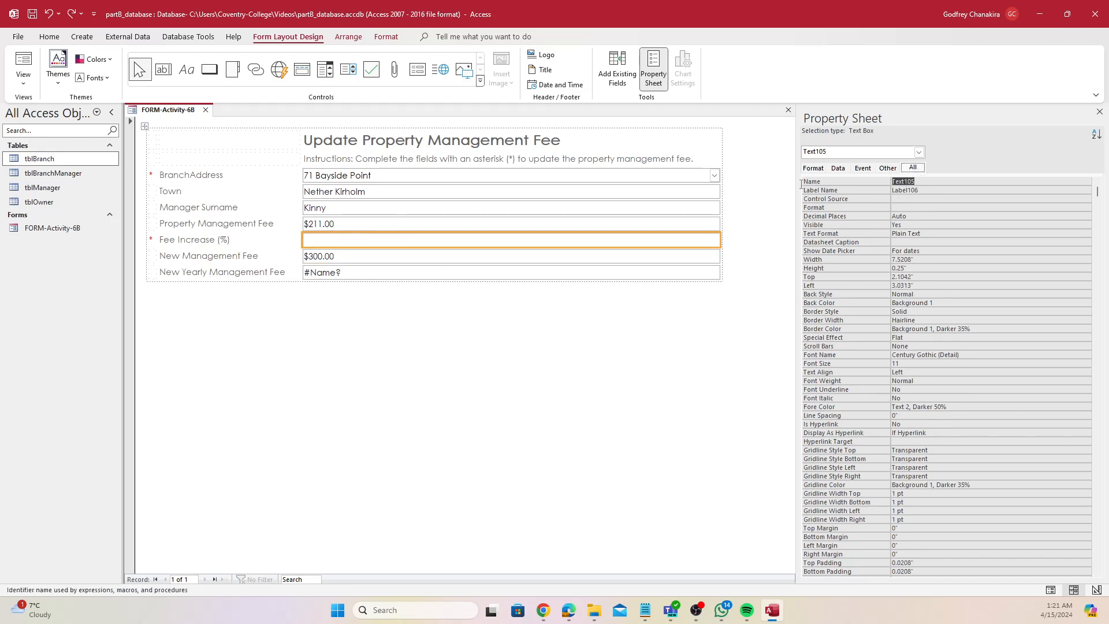
type("FeeIncrease-Input")
Step: Start a control source expression for the NewFee text box that multiplies [CurrentFee-Input] by [FeeIncrease-Input]
left_click(369, 260)
left_click(836, 169)
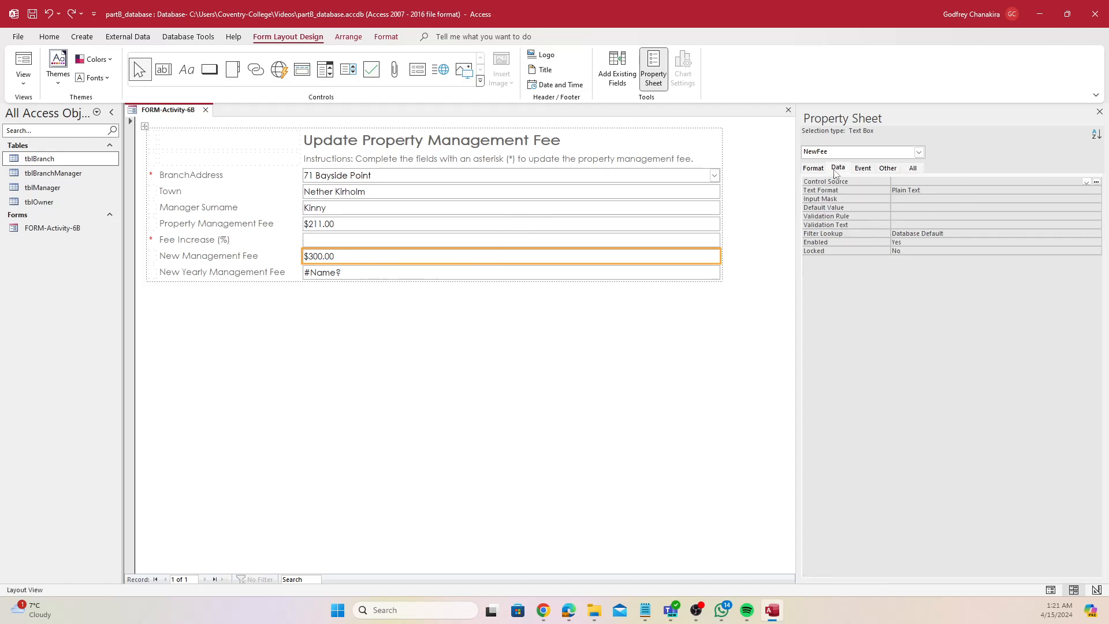
left_click(1096, 182)
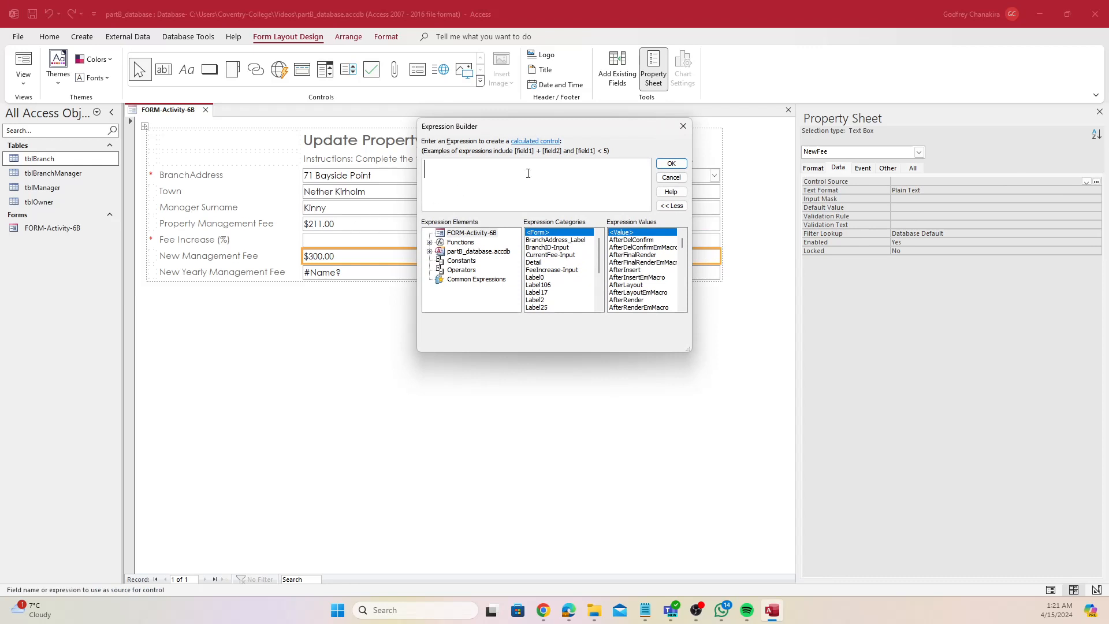
type("Cu")
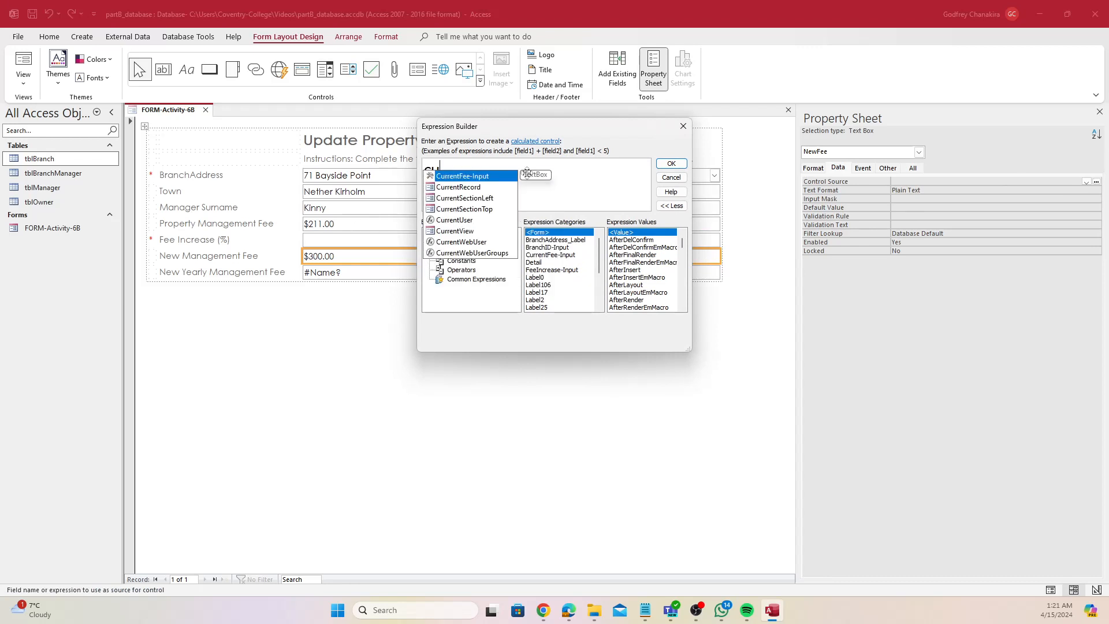
key("Tab")
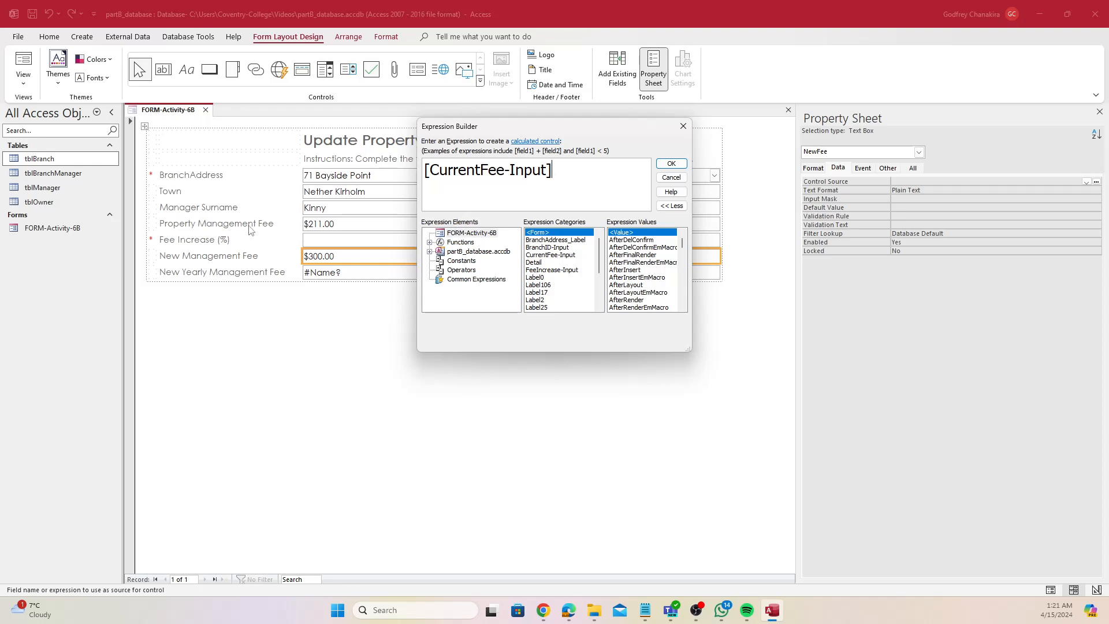
type("*[")
type("Fee")
key("Tab")
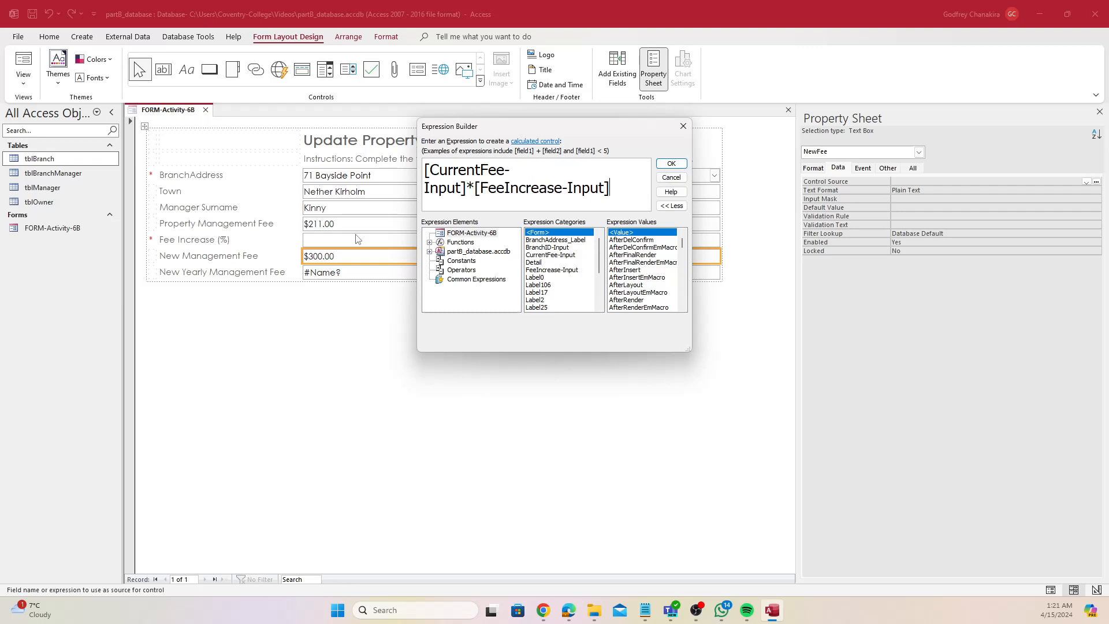
Step: Complete the NewFee expression as [CurrentFee-Input]*([FeeIncrease-Input]/100) and apply it
type("/100")
left_click(477, 188)
type("(")
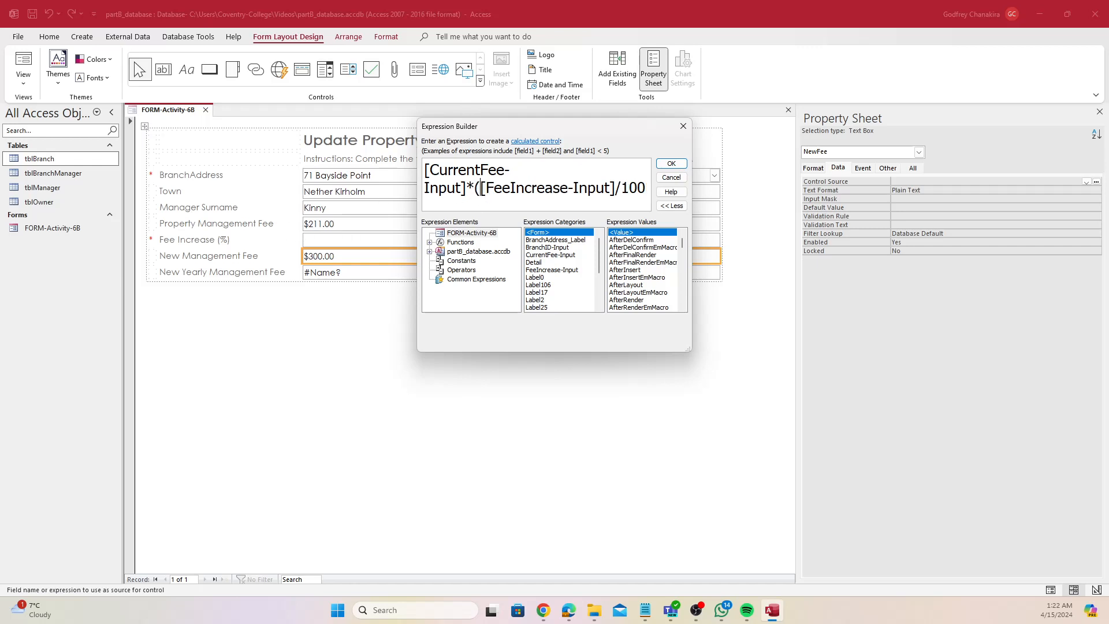
left_click(647, 189)
type(")")
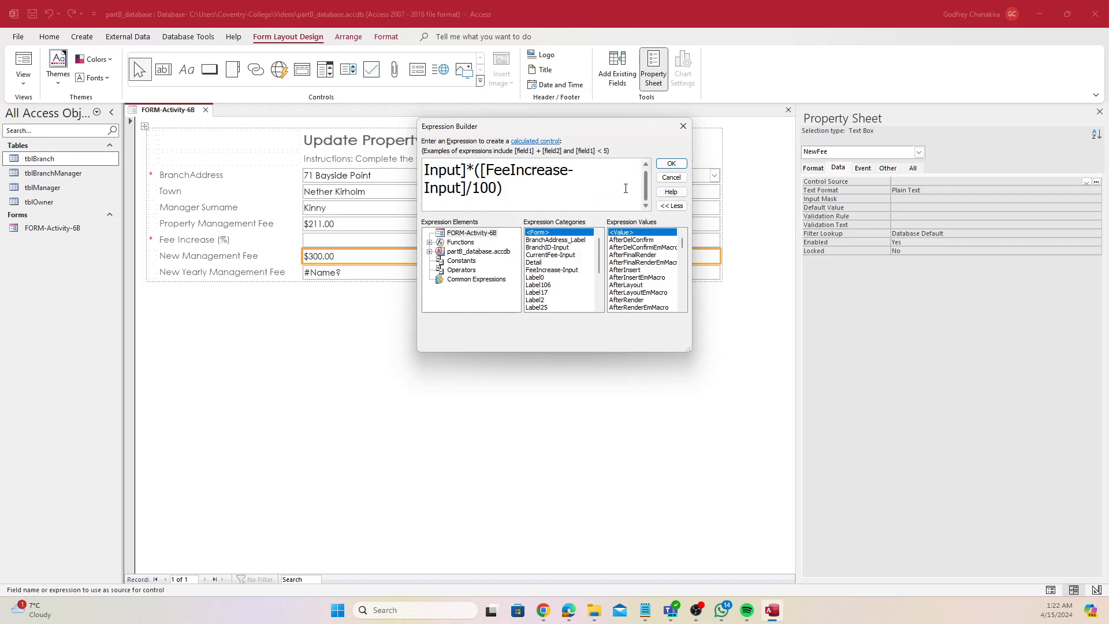
left_click_drag(625, 188, 279, 181)
left_click(663, 164)
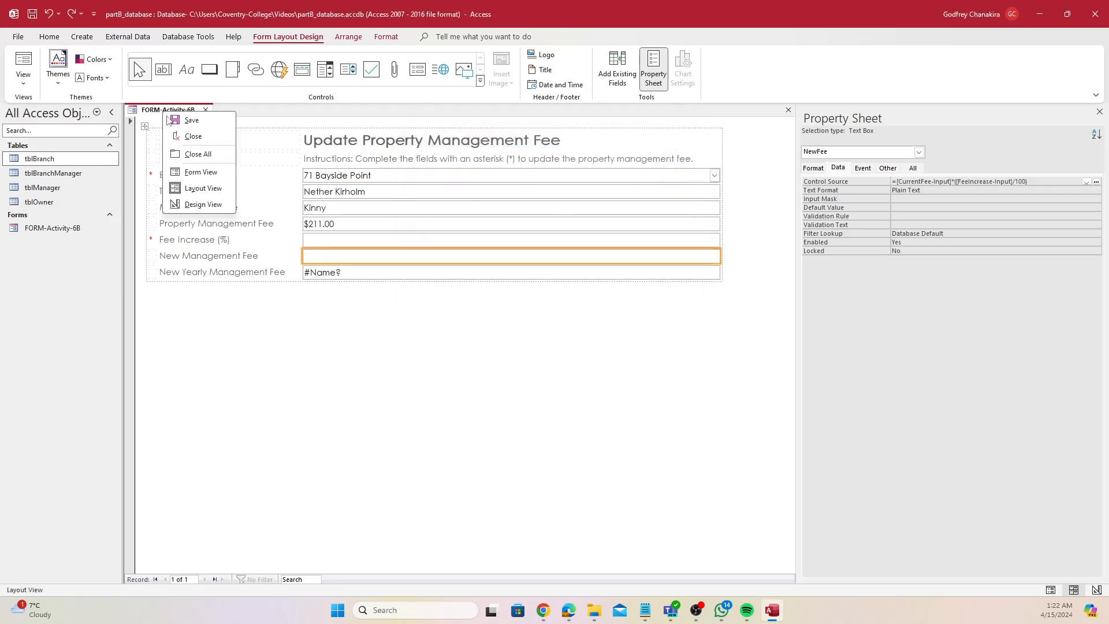
Step: Test the new fee calculation in Form View with a Fee Increase of 10
left_click(201, 172)
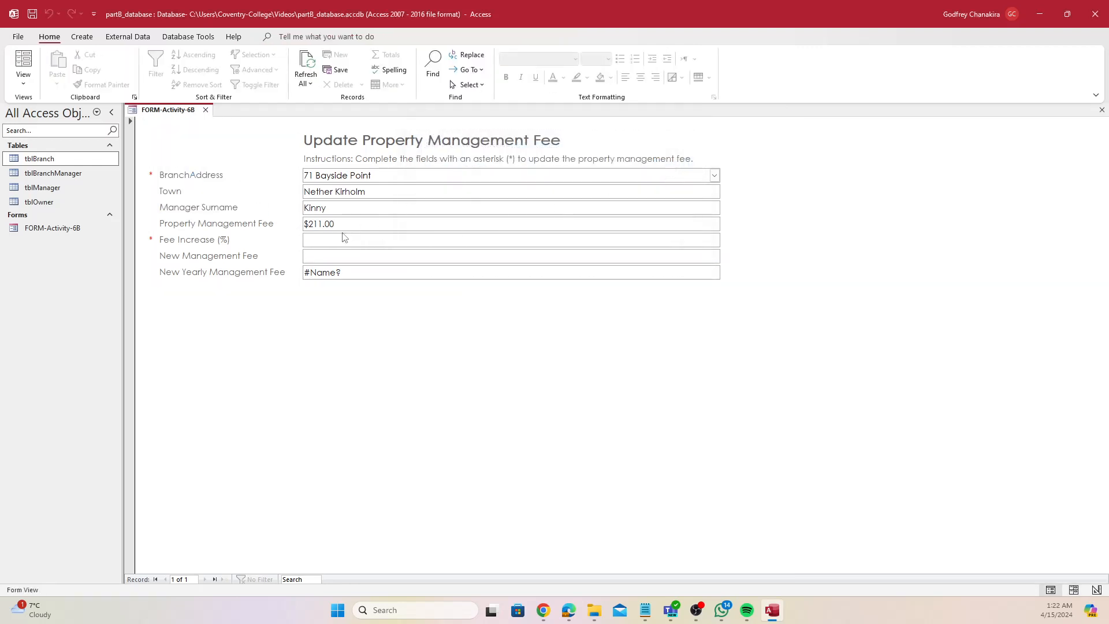
type("10")
left_click(373, 258)
Step: Return to Layout View and add +[CurrentFee-Input] to the end of the NewFee control source expression
right_click(138, 112)
left_click(184, 185)
left_click(431, 257)
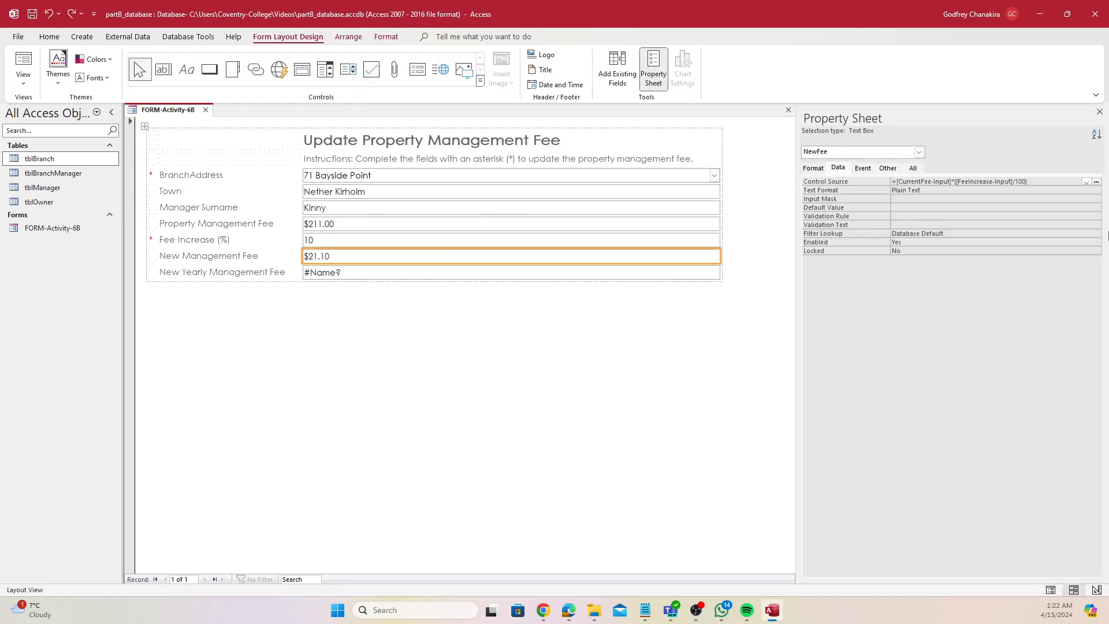
left_click(1096, 181)
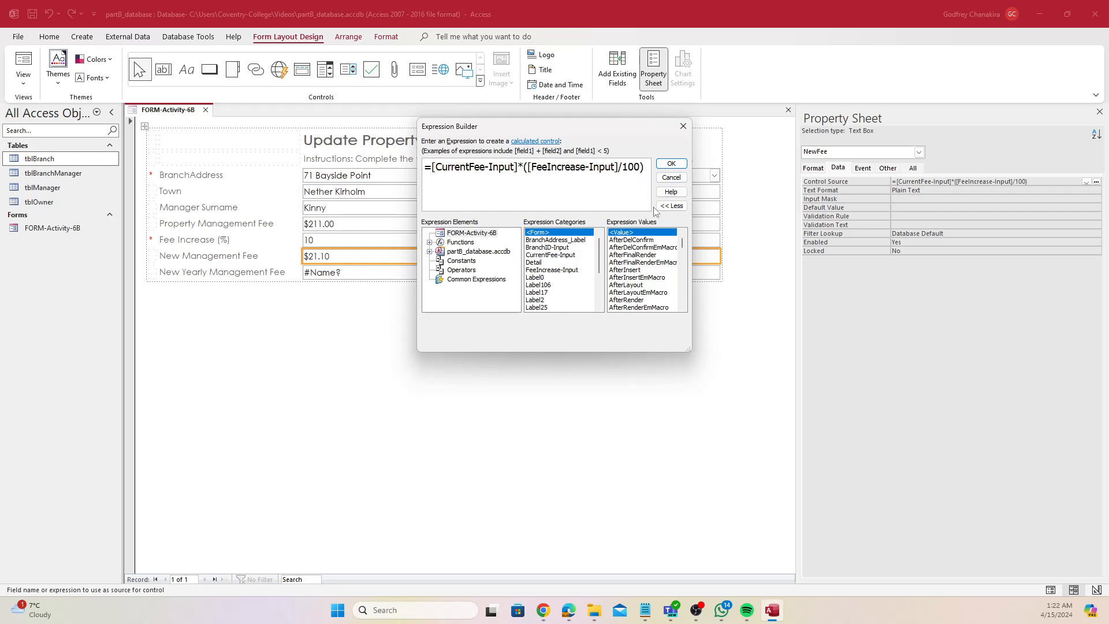
left_click(649, 172)
type("+")
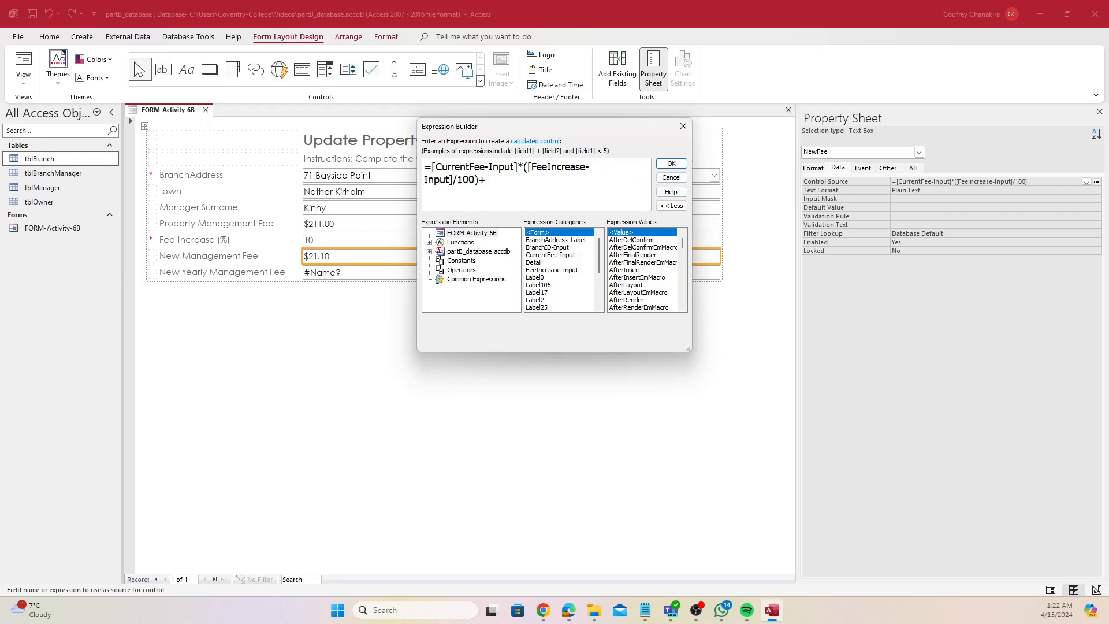
type("p")
key("BackSpace")
type("cur")
key("Tab")
Step: Wrap the whole NewFee expression in the FormatCurrency function and apply it
left_click(431, 166)
type("formatc")
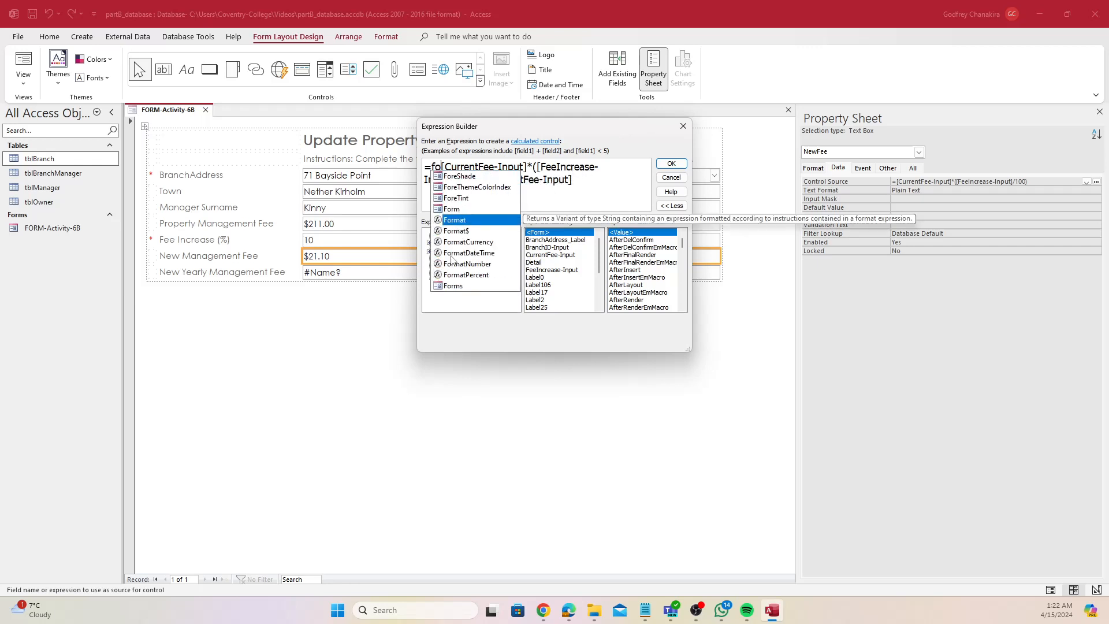
key("Tab")
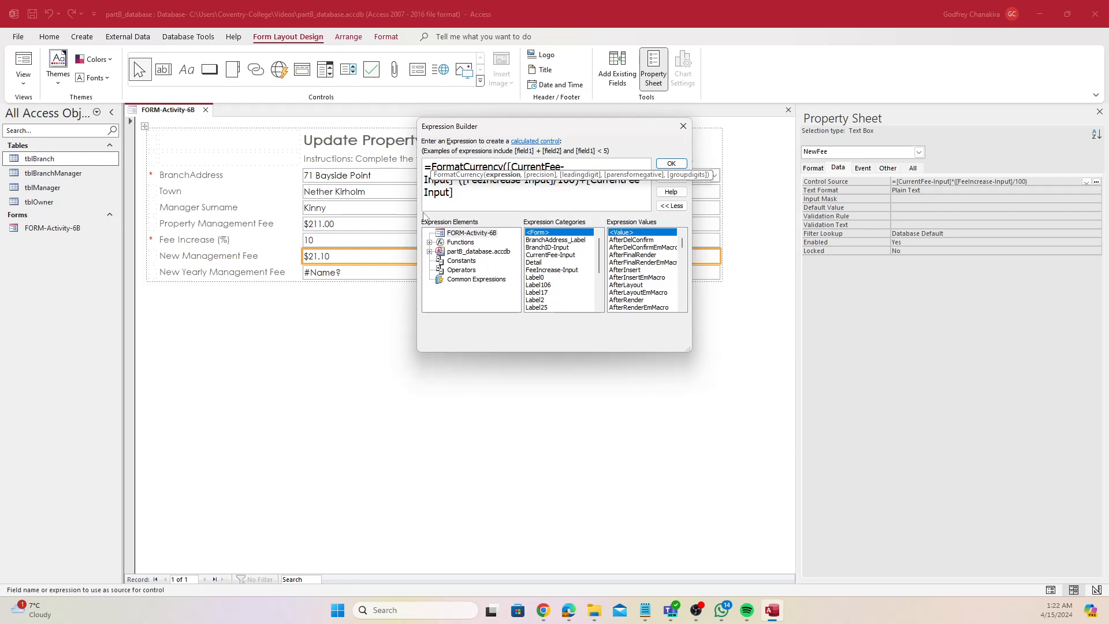
left_click(466, 203)
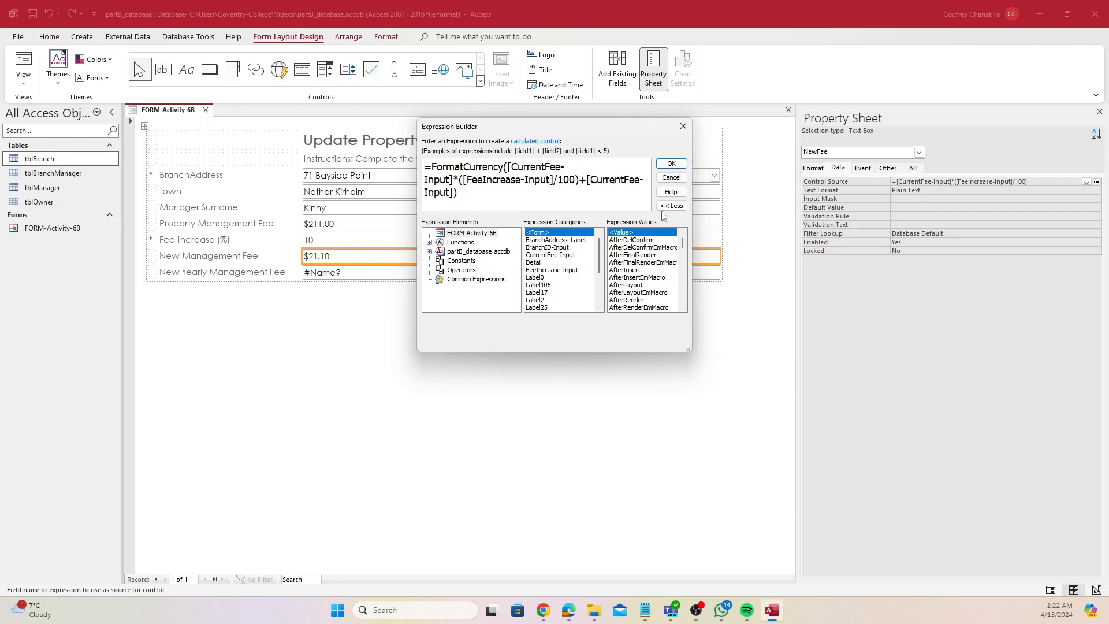
left_click(671, 165)
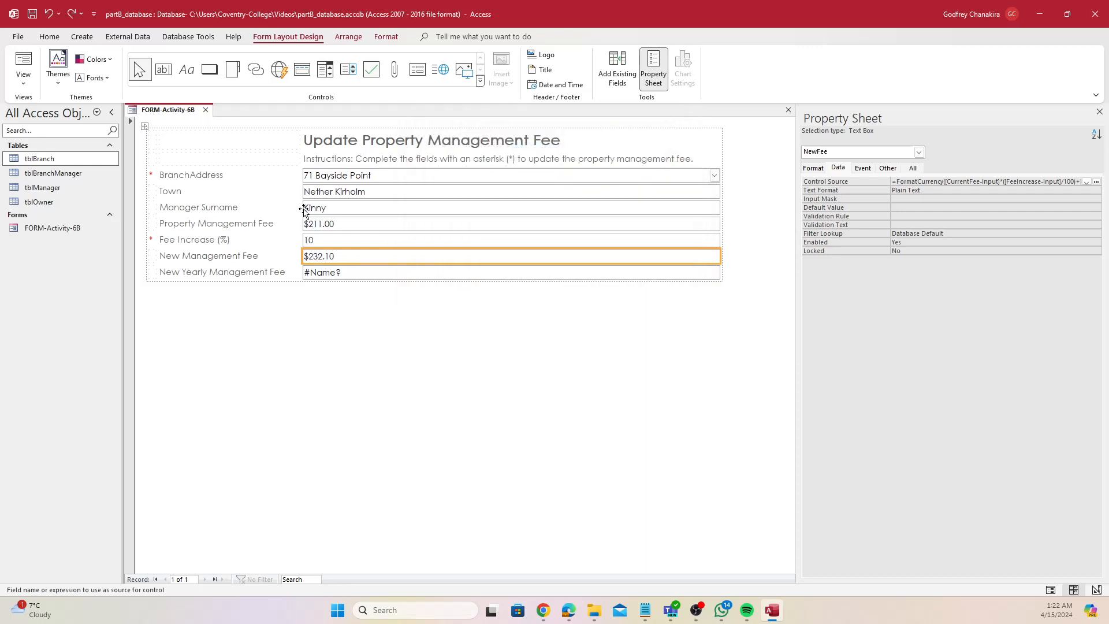
Step: Correct the New Yearly Management Fee control source to =FormatCurrency([NewFee]*12) and save the form
left_click(359, 271)
left_click(360, 255)
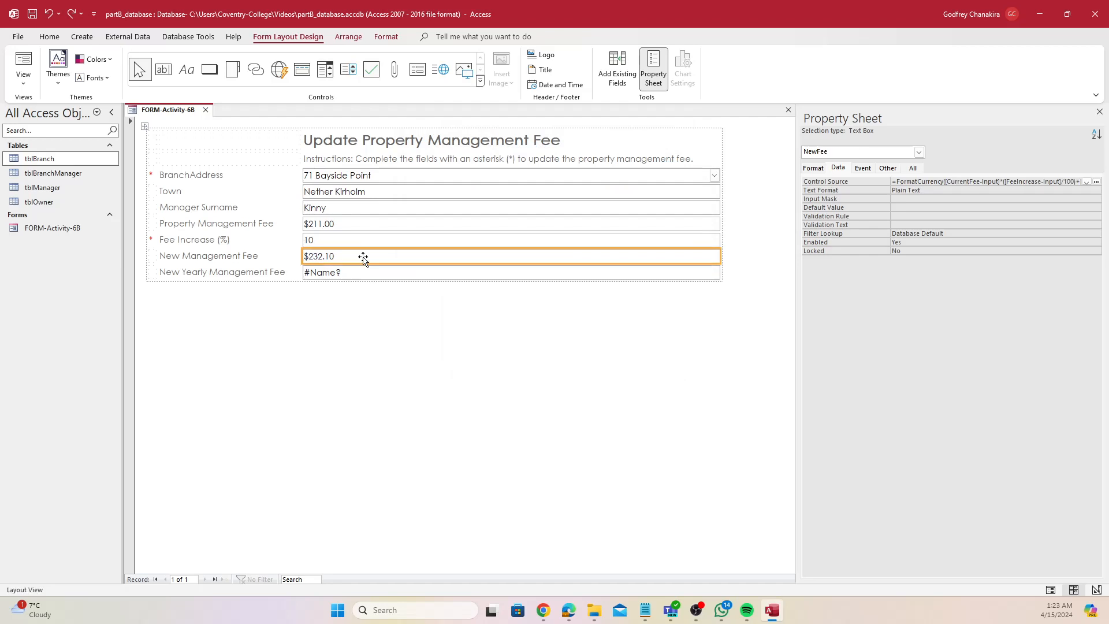
left_click(917, 171)
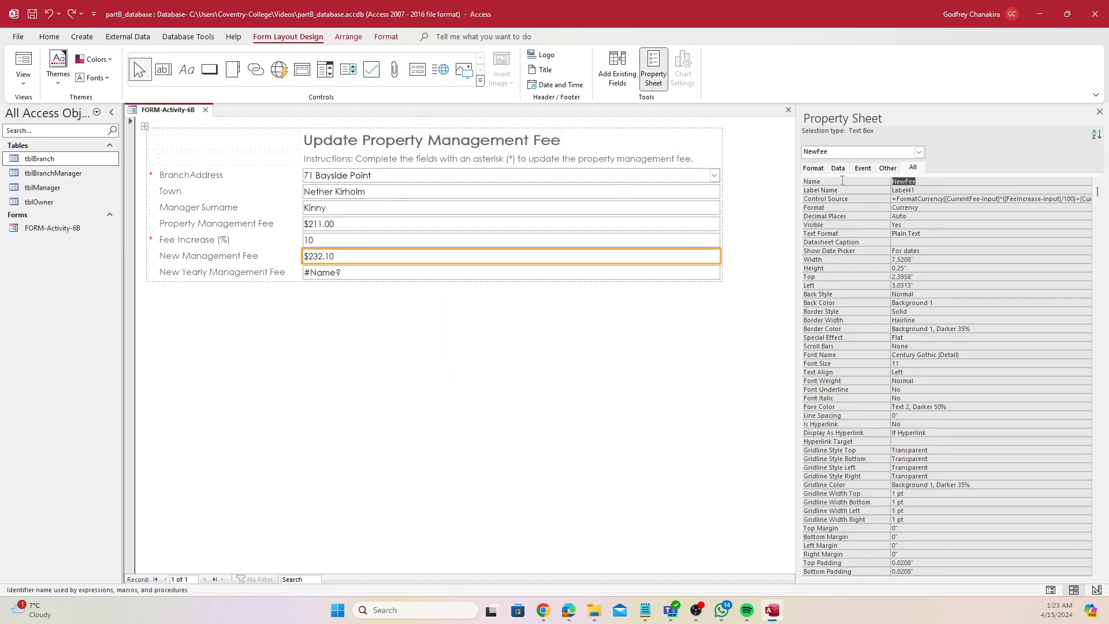
left_click(374, 278)
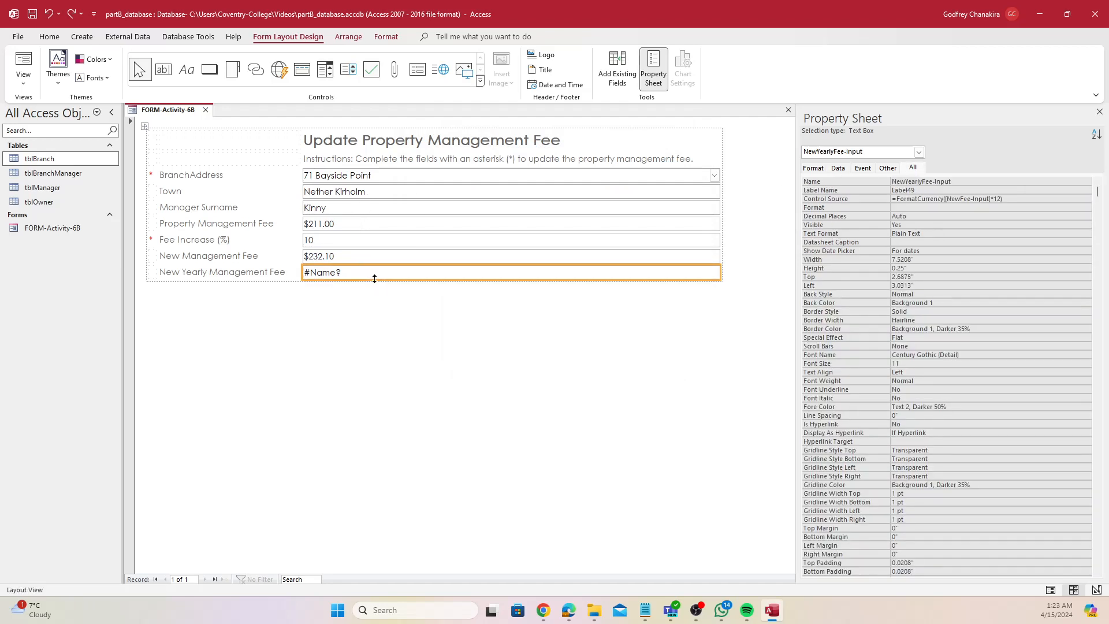
left_click(988, 200)
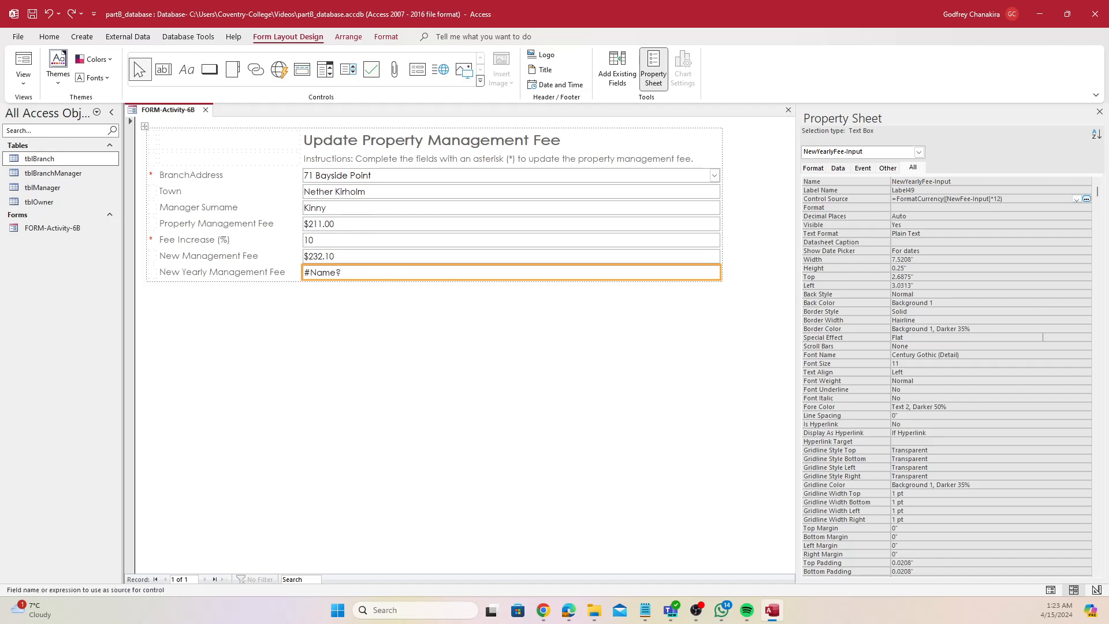
key("BackSpace")
key("BackSpace")
key("BackSpace")
key("BackSpace")
key("BackSpace")
key("BackSpace")
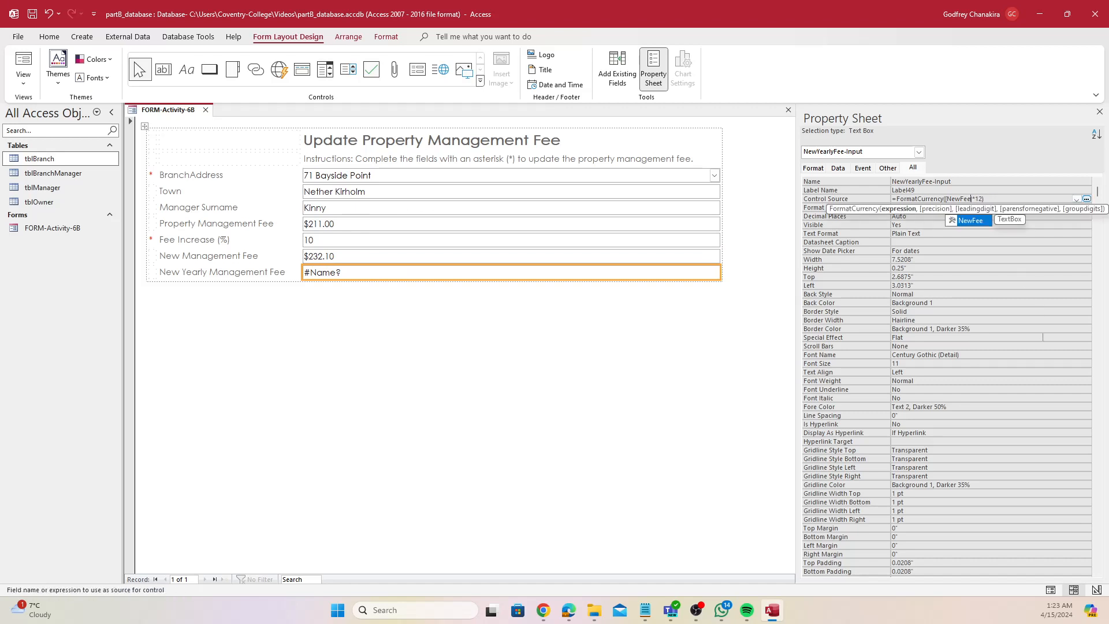
right_click(179, 108)
left_click(194, 121)
Step: Switch the form to Form View and select the Hopford branch as the branch address
right_click(169, 116)
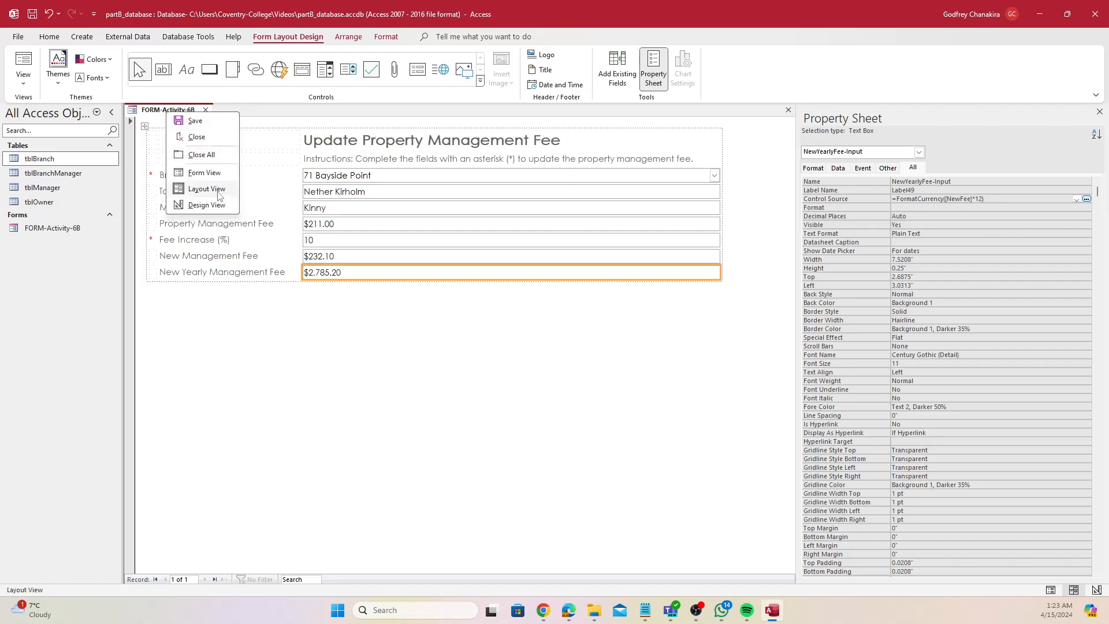
left_click(202, 172)
left_click(714, 175)
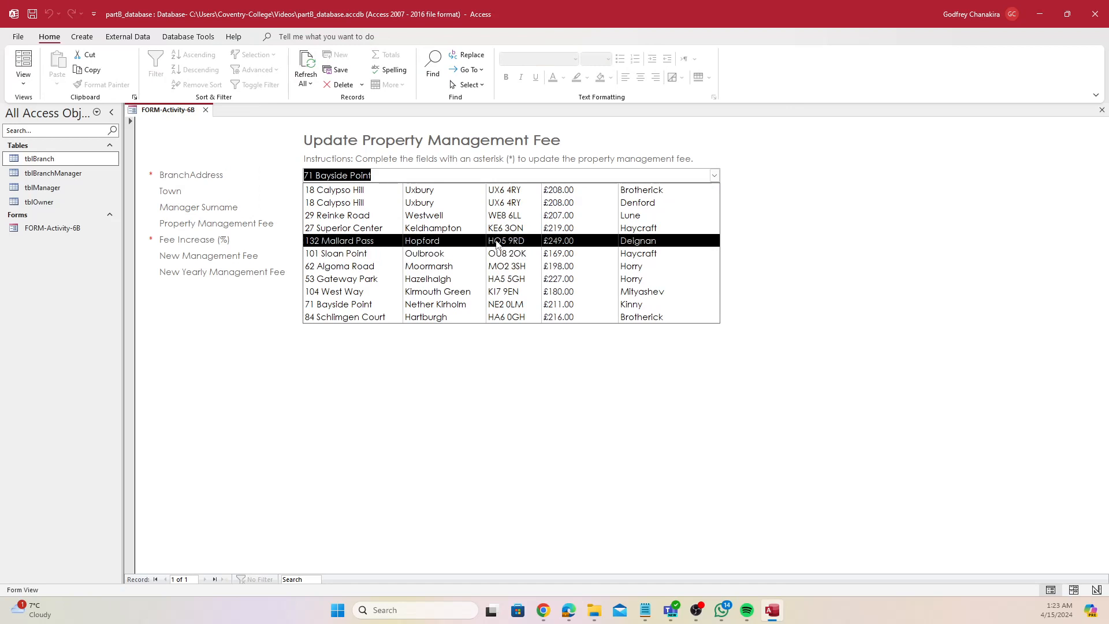
left_click(497, 242)
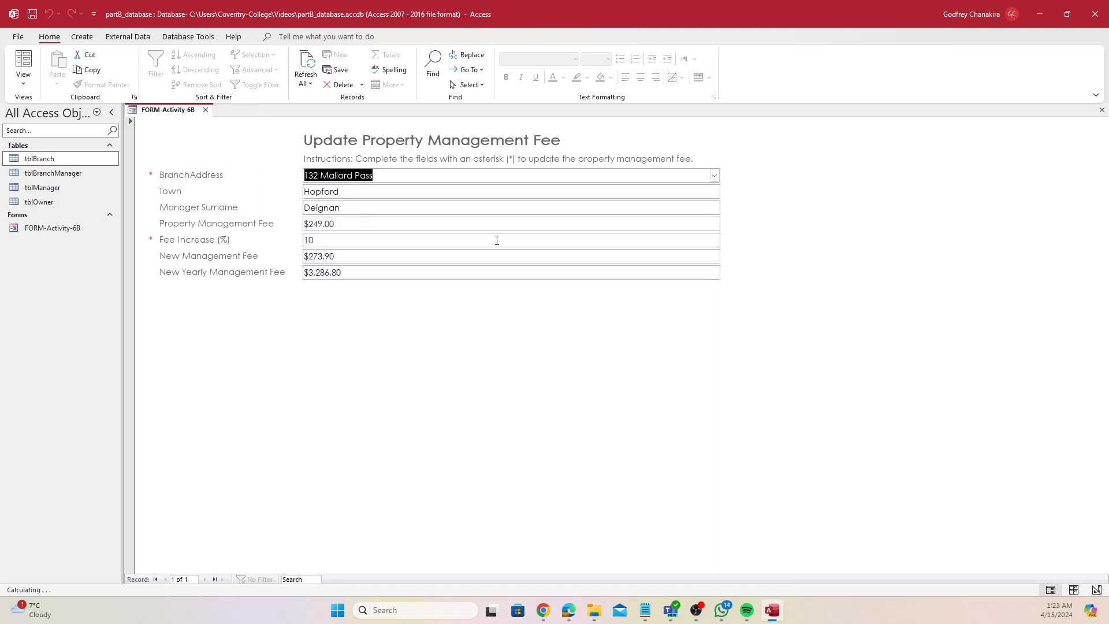
Step: Test the fee calculations by entering Fee Increase percentages of 12 and 3
left_click(397, 237)
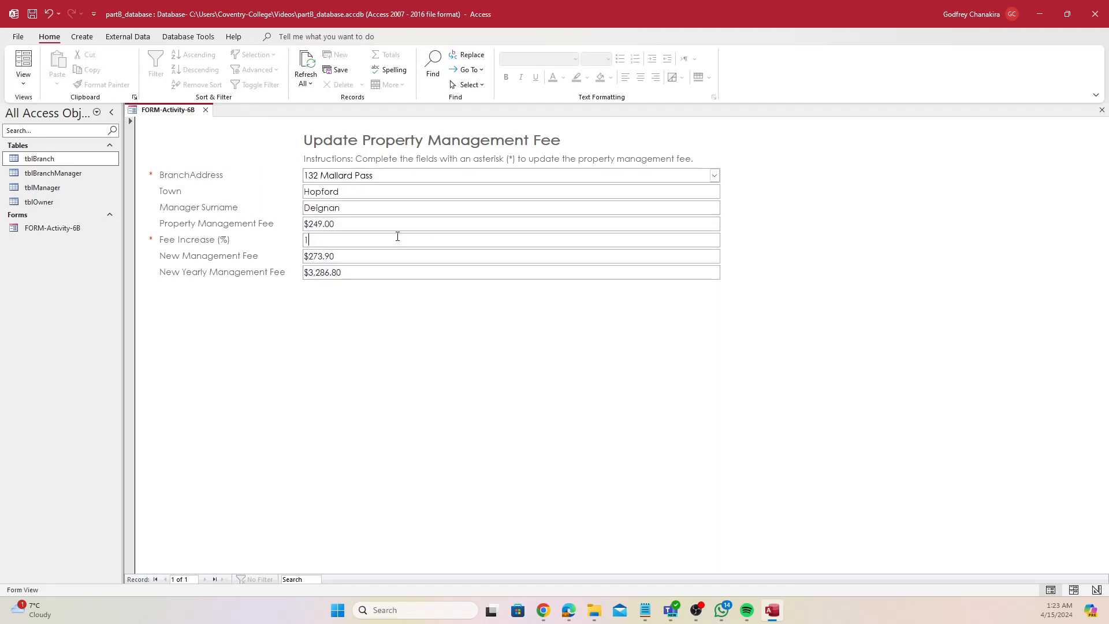
type("2")
key("Tab")
left_click(397, 236)
key("BackSpace")
key("BackSpace")
type("3")
key("Tab")
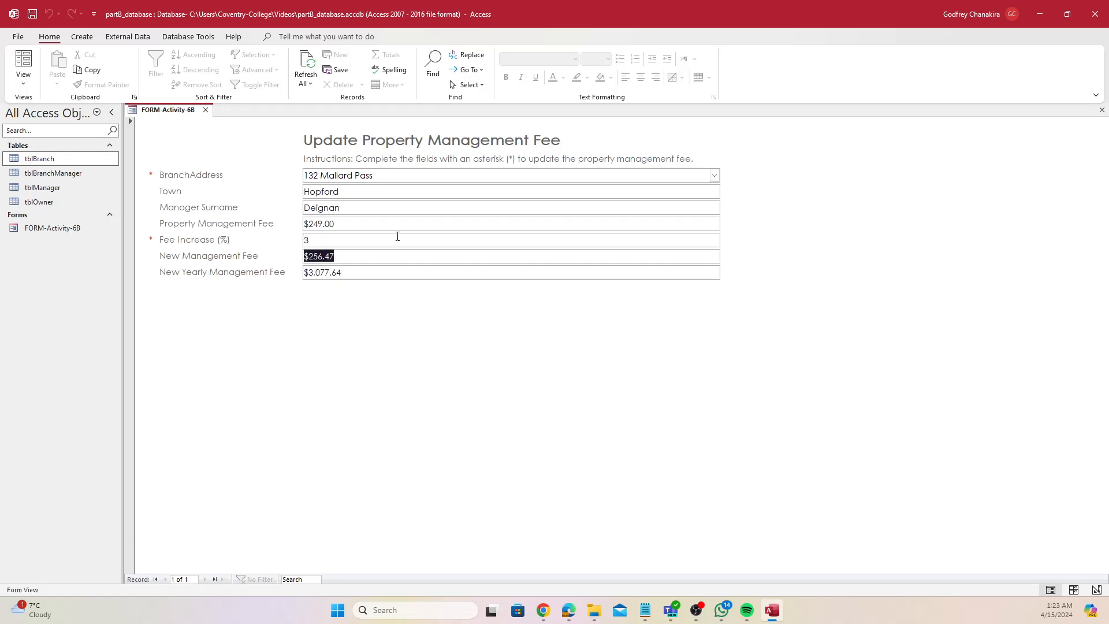
Step: Place the database window beside the assignment PDF to compare the form with the requirements
left_click(397, 236)
left_click_drag(480, 14, 833, 14)
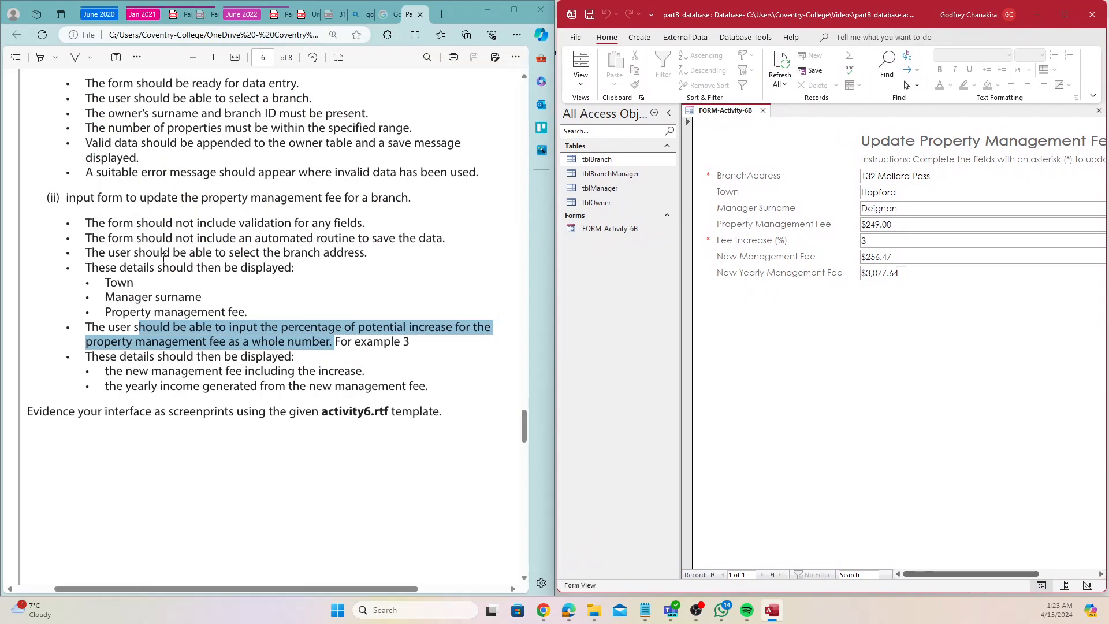
Step: Check the form's branch address selection and displayed branch details, including the property management fee, against the assignment's requirements
left_click(162, 227)
left_click_drag(141, 253, 345, 259)
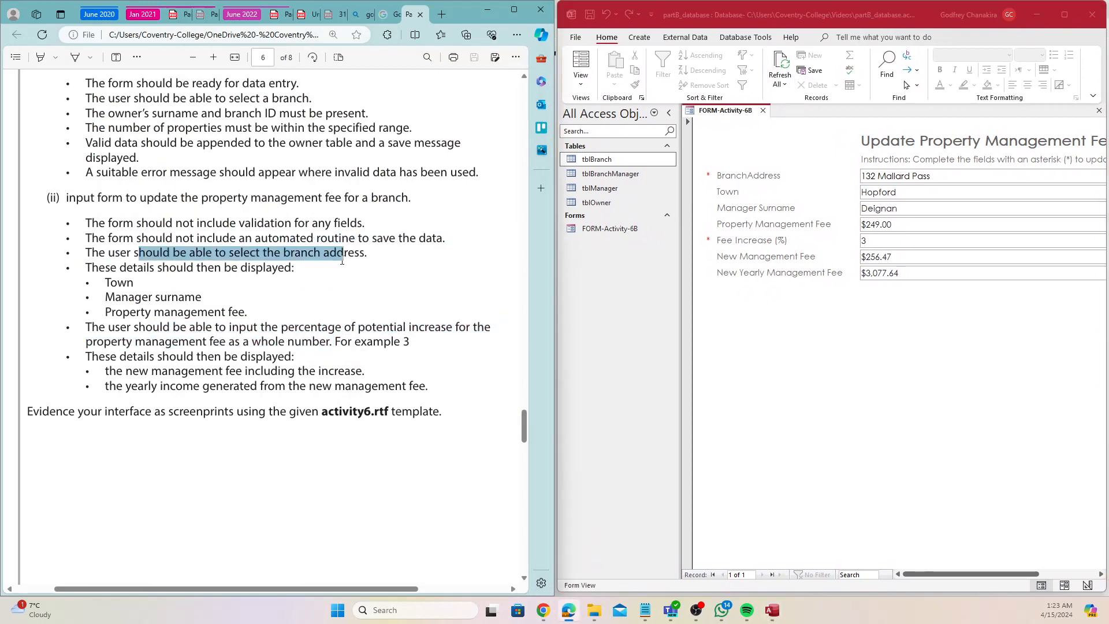
left_click(224, 271)
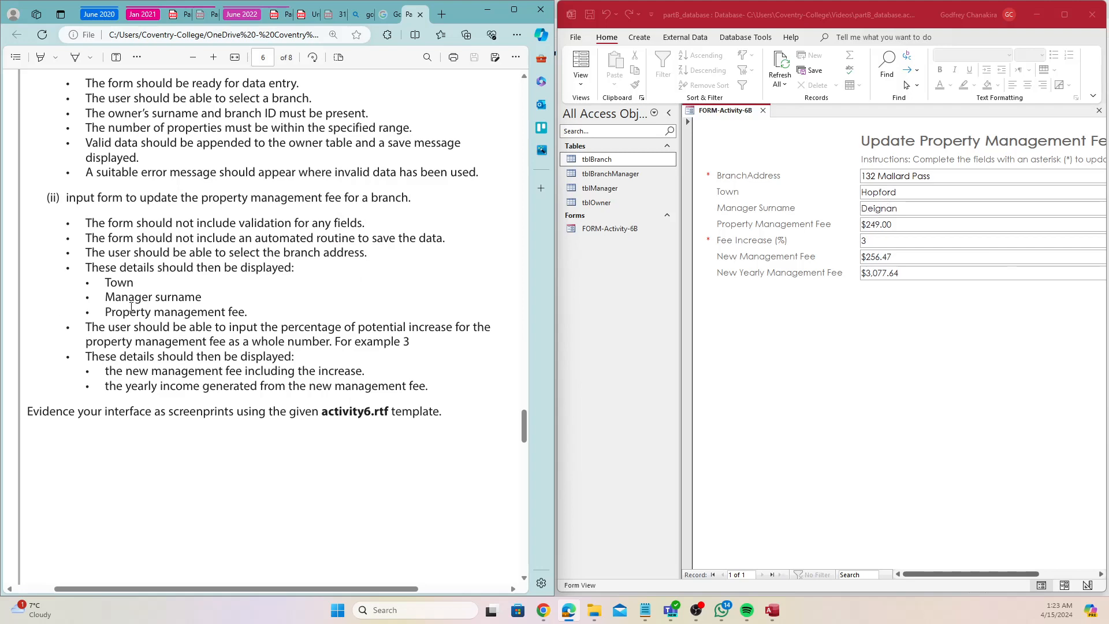
left_click_drag(122, 312, 247, 328)
left_click(932, 224)
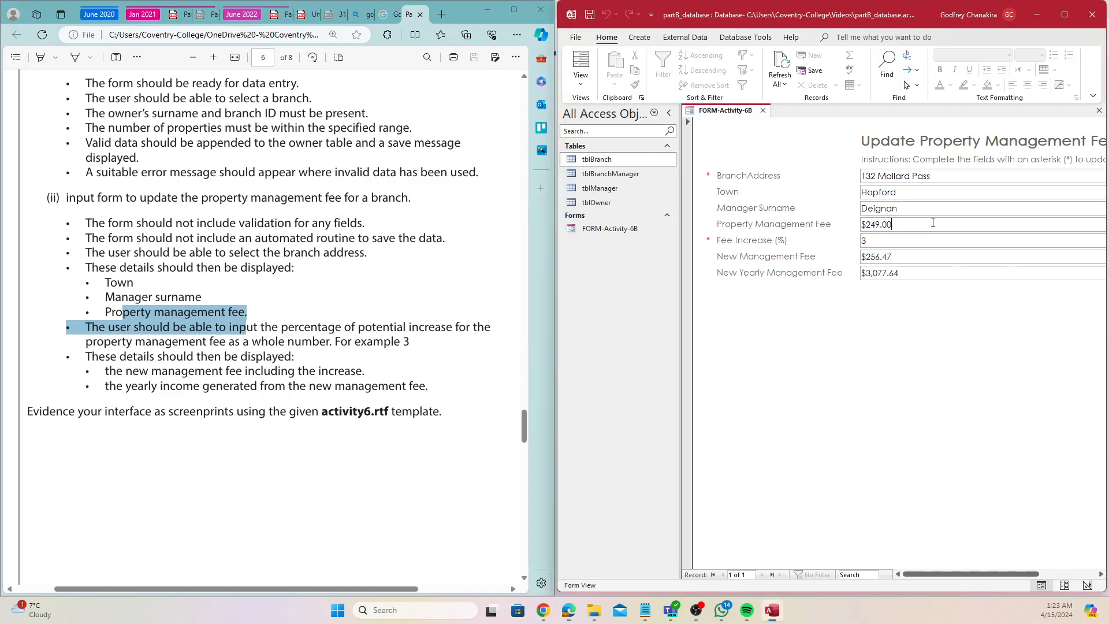
Step: Compare the form's fee increase, new management fee and new yearly fee fields with the assignment's percentage input and calculated output requirements
left_click(108, 326)
left_click_drag(108, 327, 353, 341)
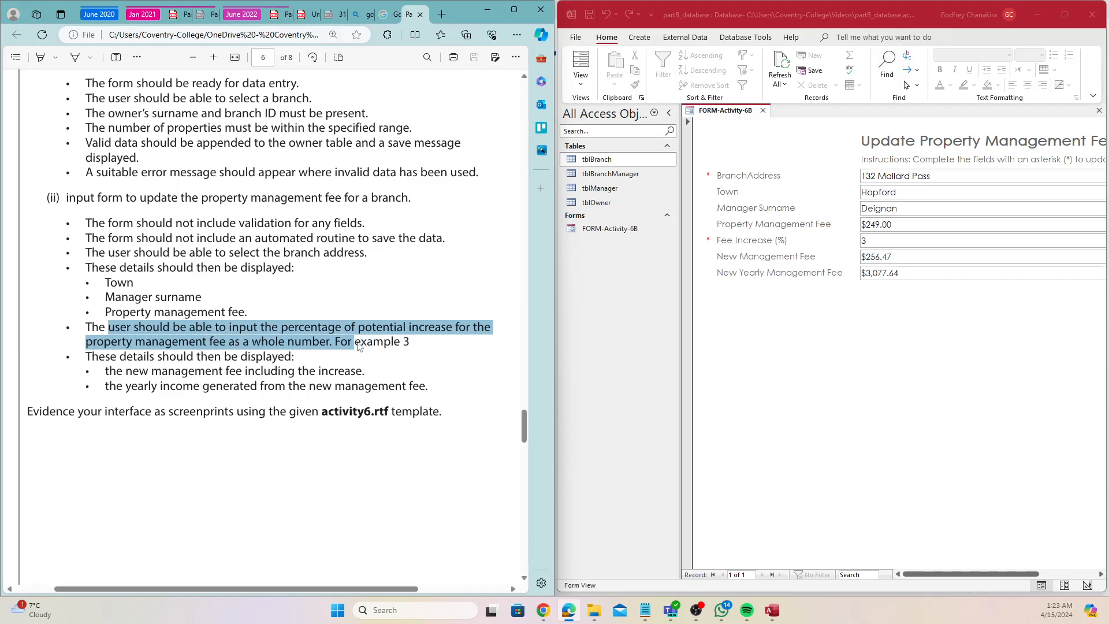
left_click(880, 242)
left_click(252, 357)
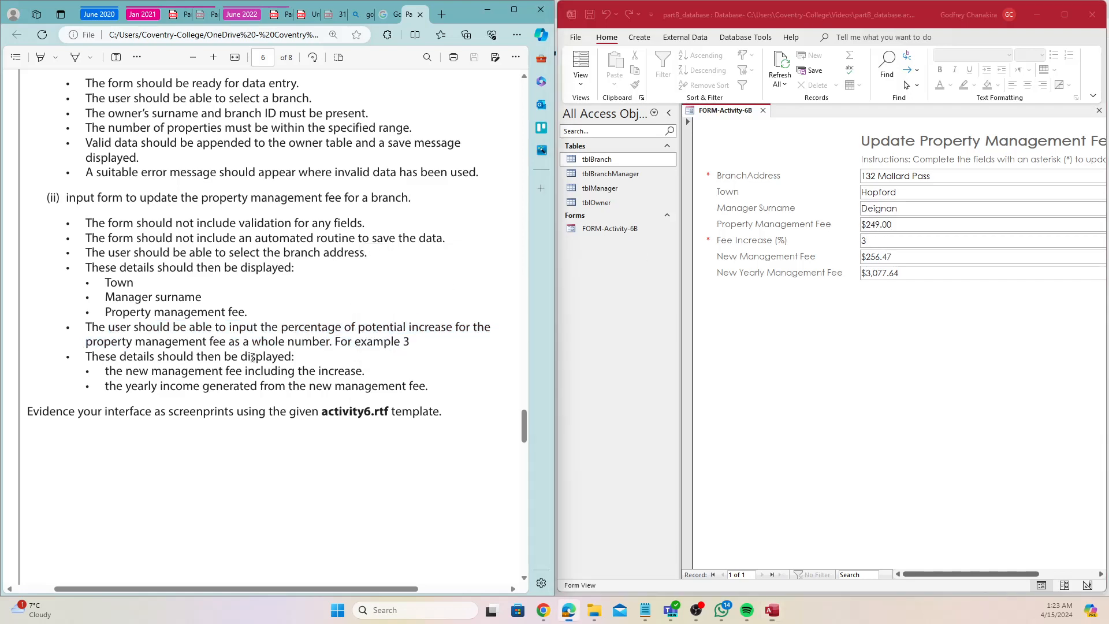
left_click_drag(119, 376, 362, 371)
left_click(894, 256)
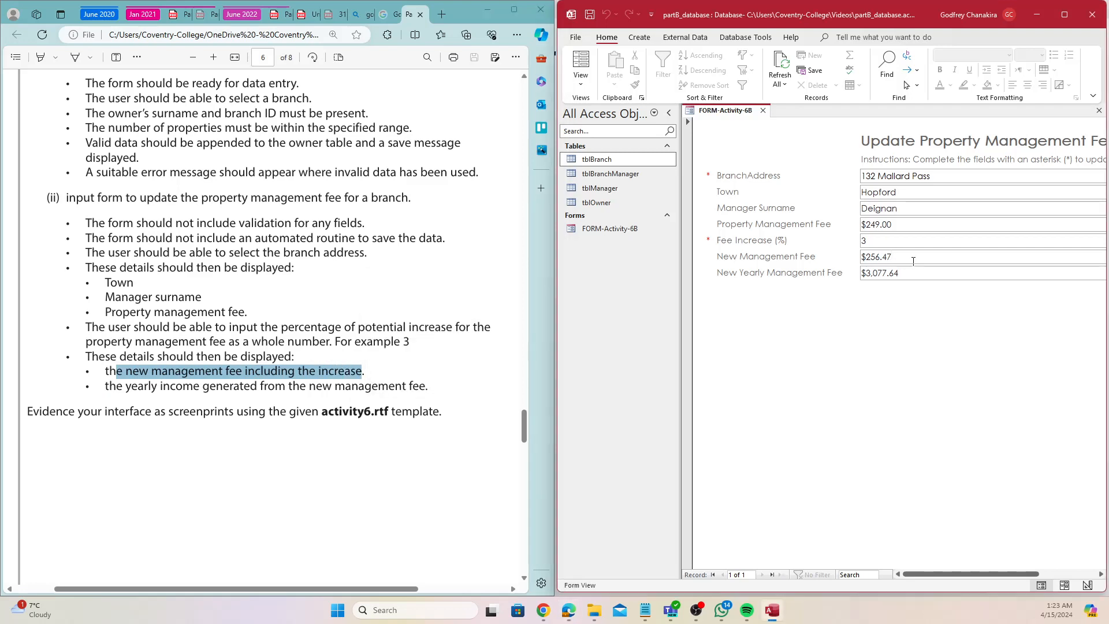
left_click_drag(913, 261, 841, 260)
left_click_drag(131, 386, 394, 386)
left_click(893, 254)
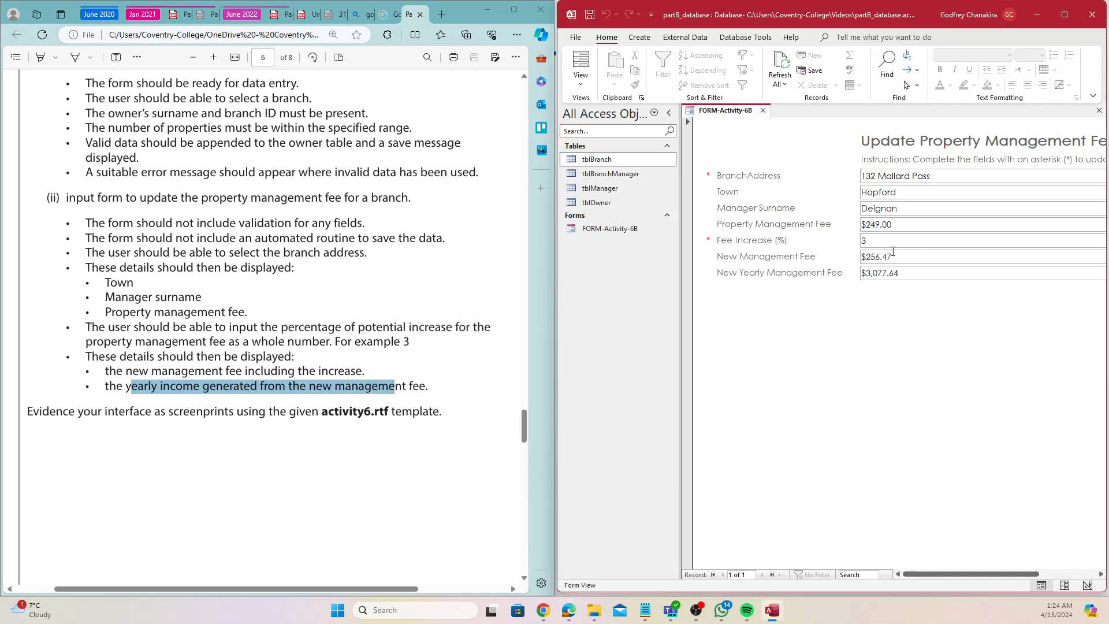